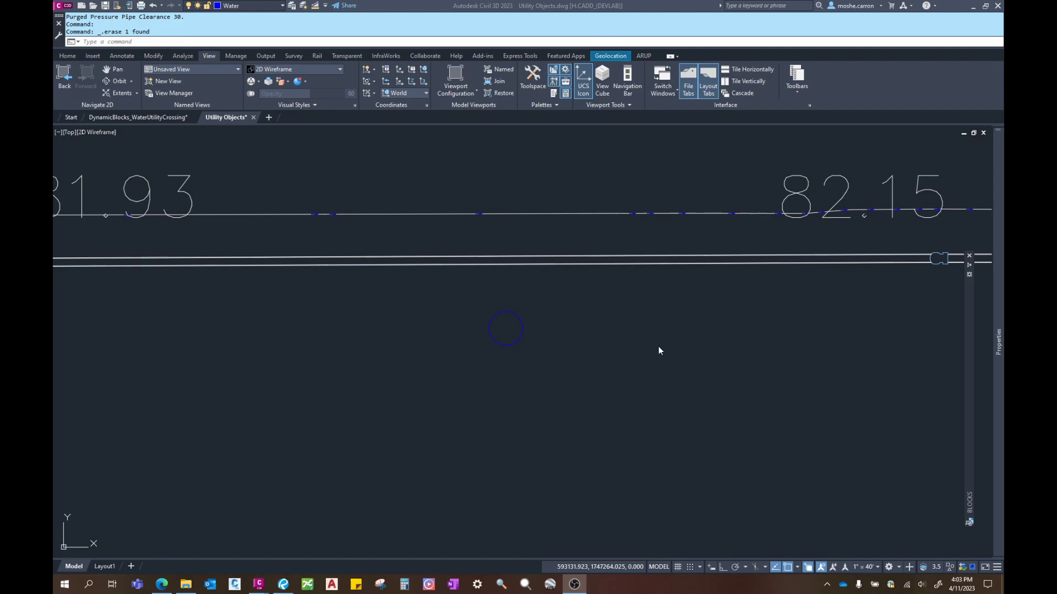
Examine the water main profile between stations 6+00 and 7+00 and the Typical Substructure Crossing Detail in the design standards PDF
scroll(586, 346, "down", 5)
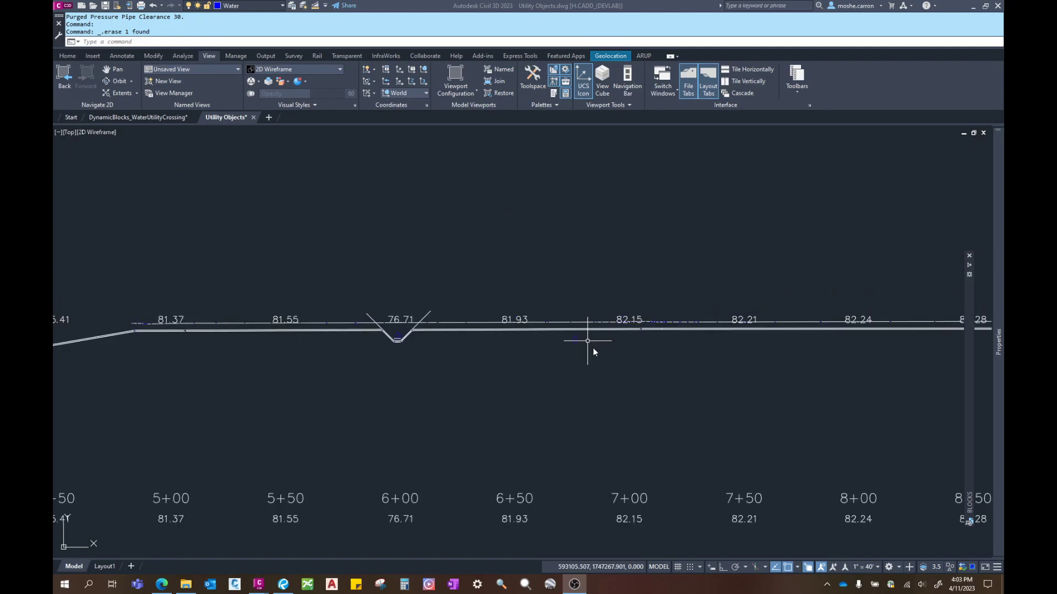
middle_click_drag(483, 366, 366, 306)
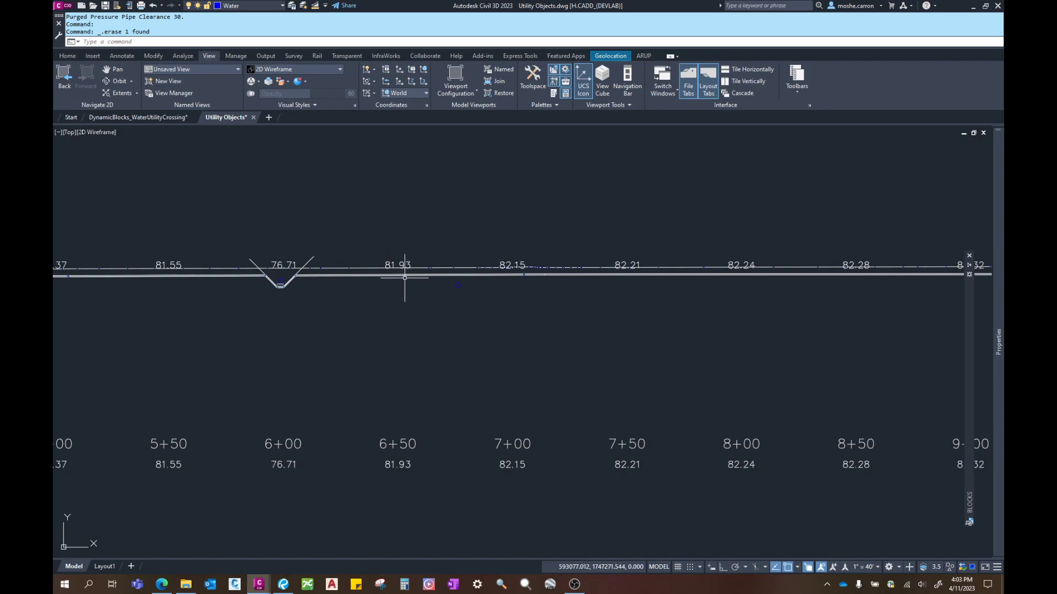
scroll(405, 278, "up", 2)
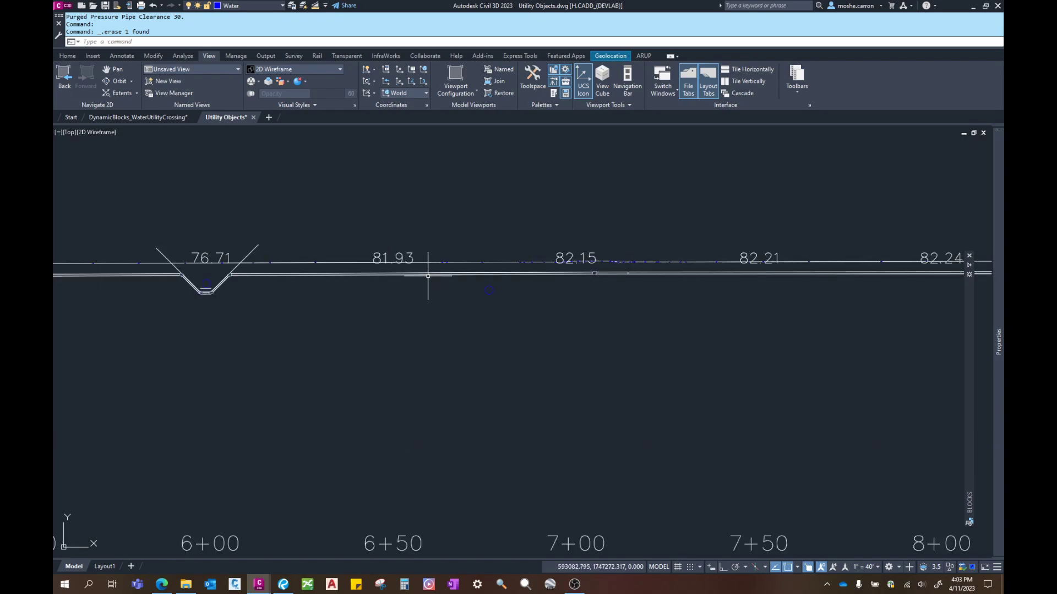
middle_click_drag(443, 292, 408, 292)
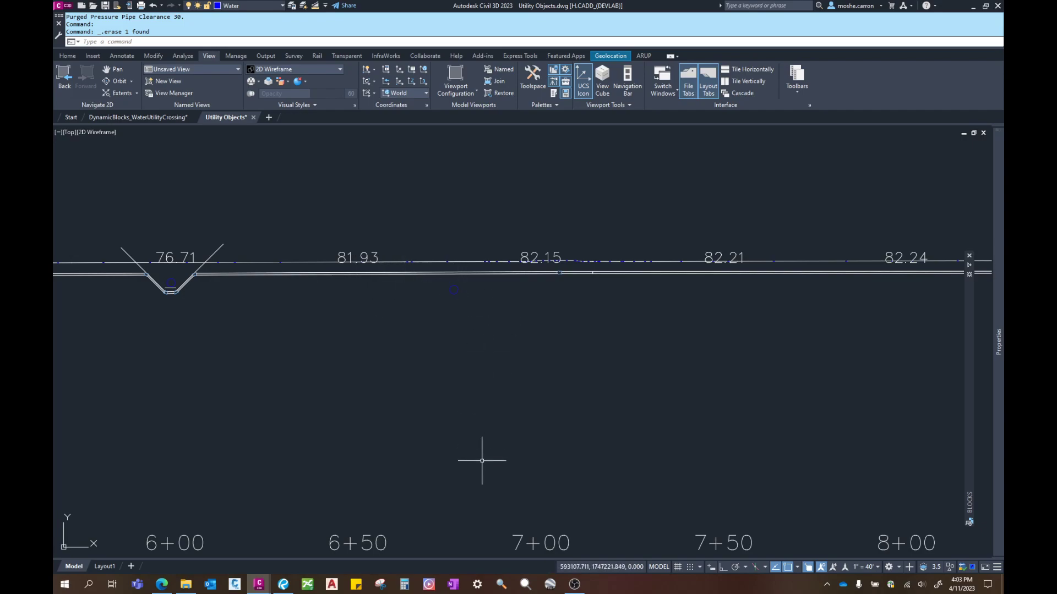
left_click(281, 588)
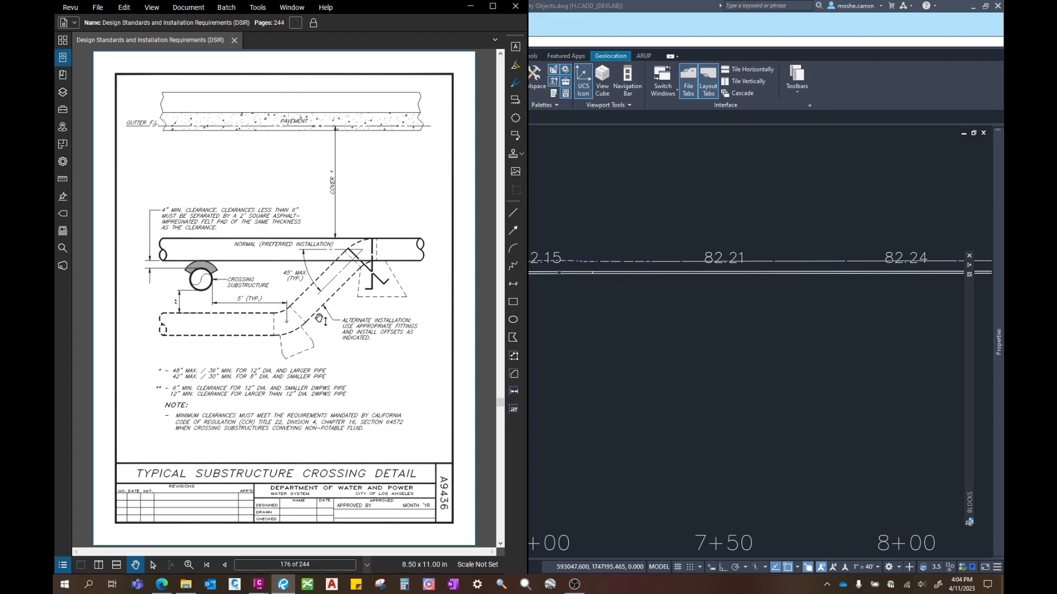
left_click(470, 6)
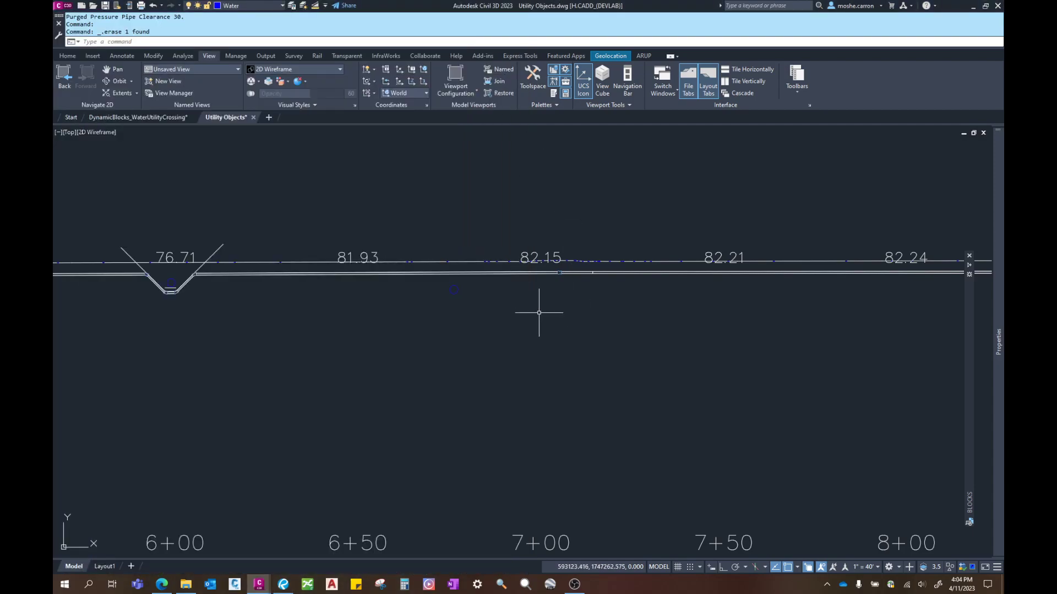
Insert the Pressure Pipe Clearance 45 dynamic block just below the crossing pipe circle between stations 6+50 and 7+00
type("bl")
key("Return")
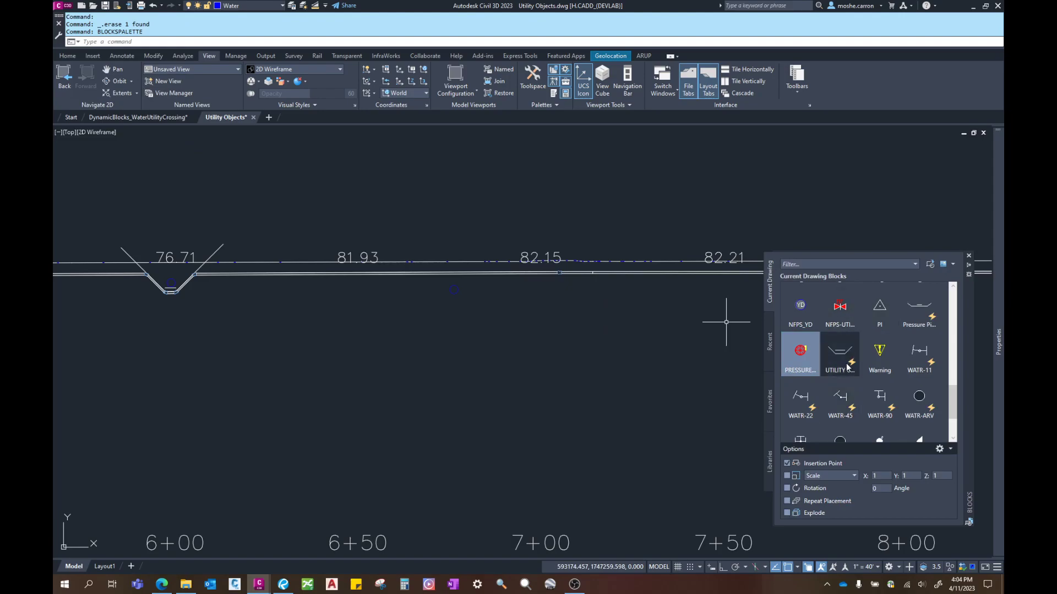
mouse_move(835, 352)
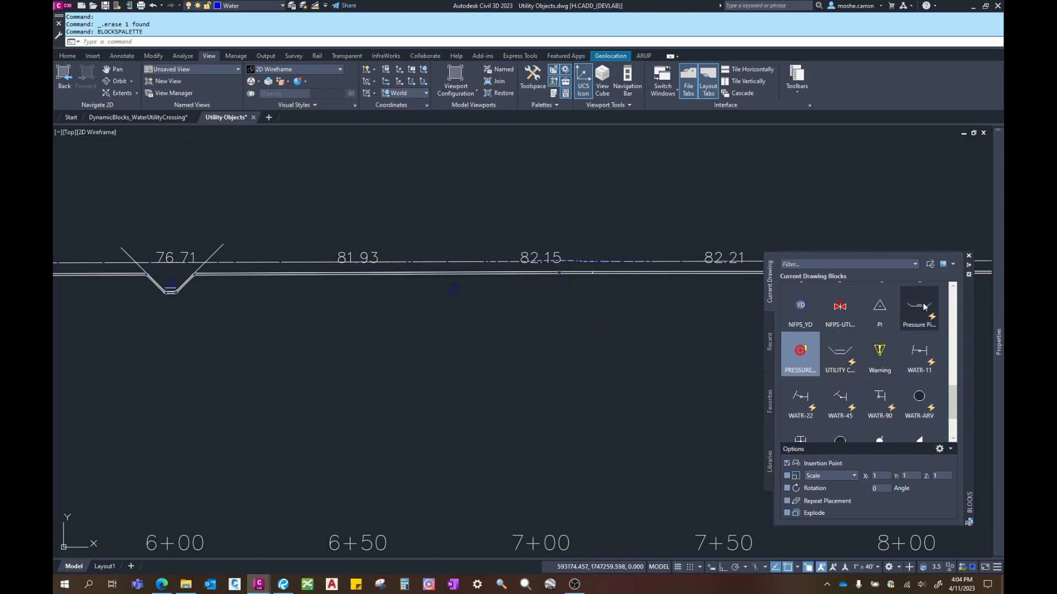
mouse_move(921, 310)
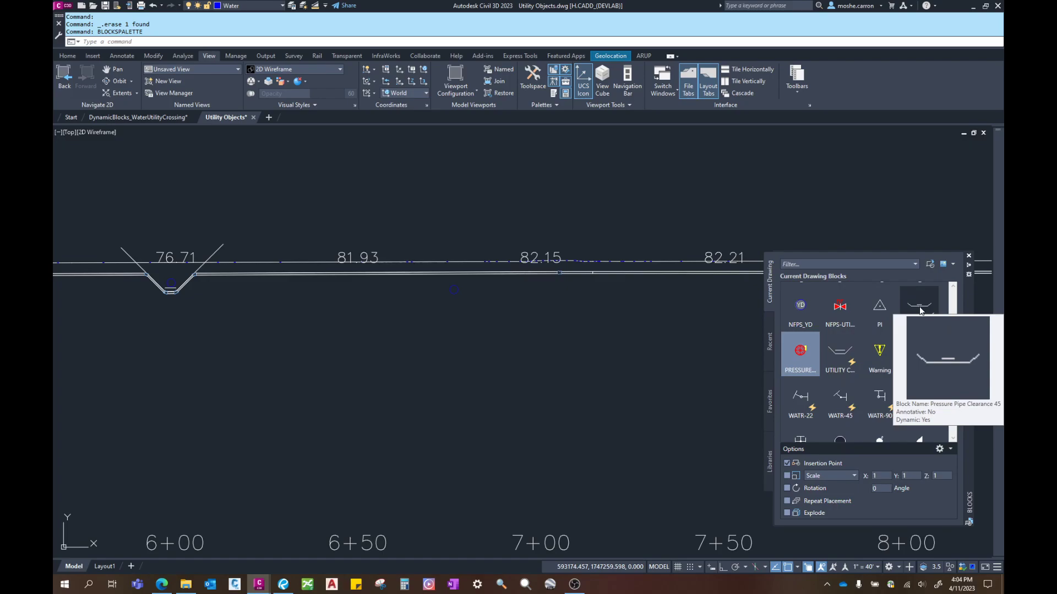
left_click(920, 310)
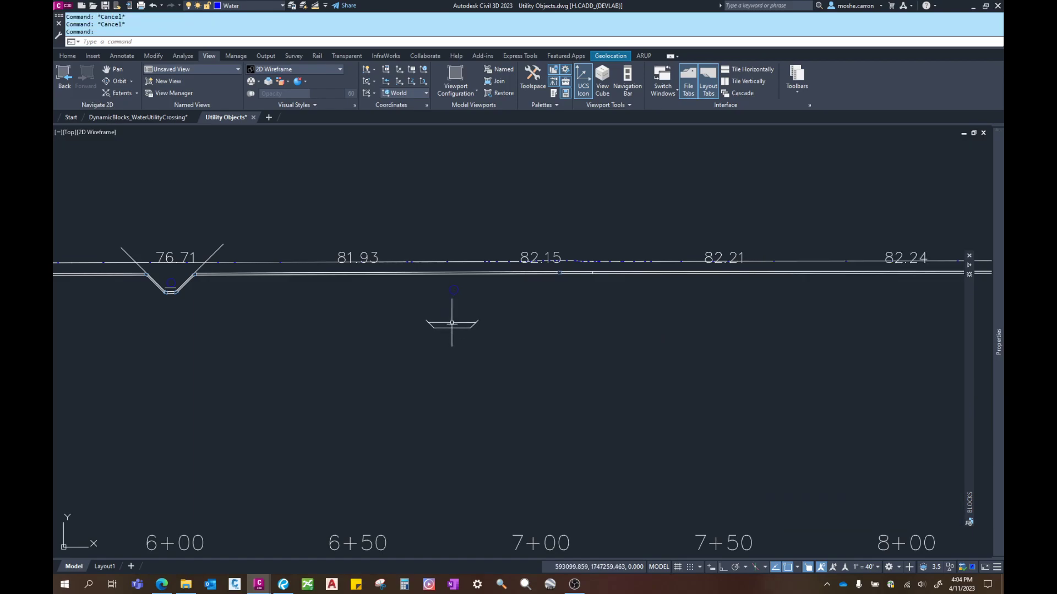
Move the clearance block so its short reference line's midpoint sits on the bottom of the crossing pipe circle
scroll(454, 323, "up", 4)
middle_click_drag(453, 323, 457, 361)
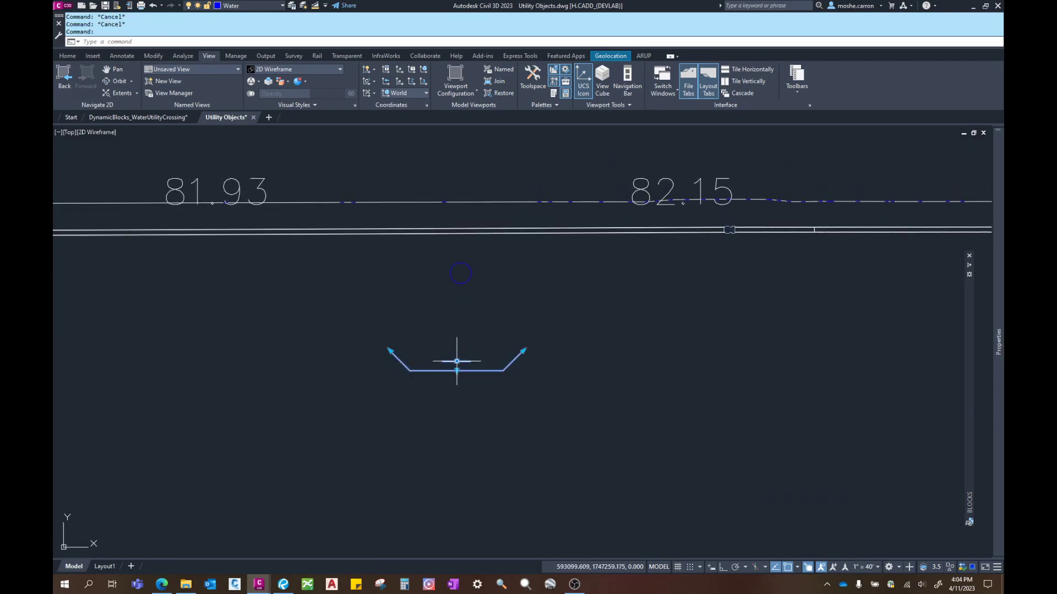
left_click(457, 362)
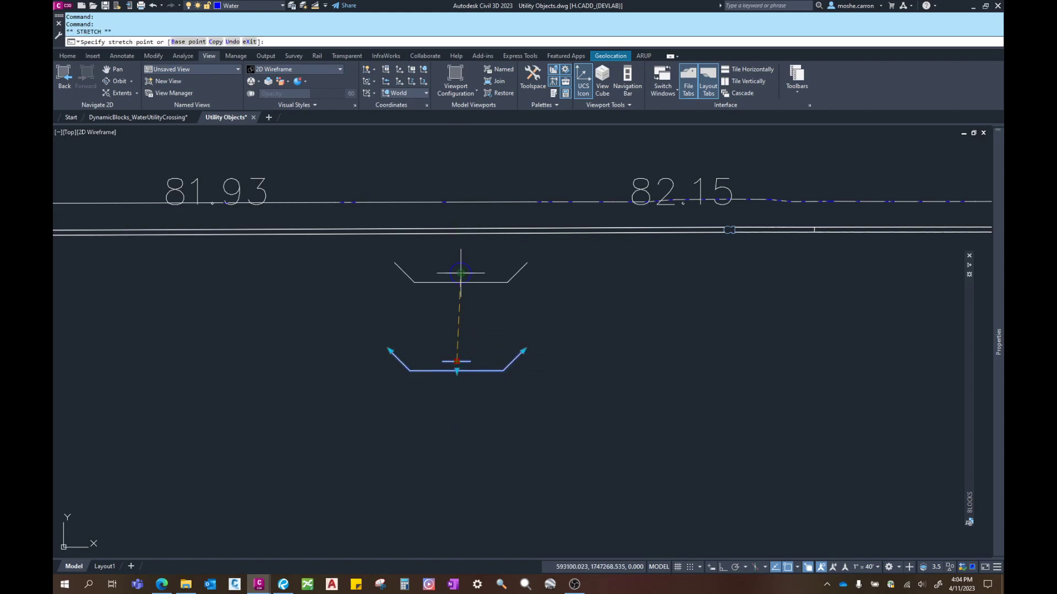
scroll(458, 294, "up", 8)
left_click(446, 293)
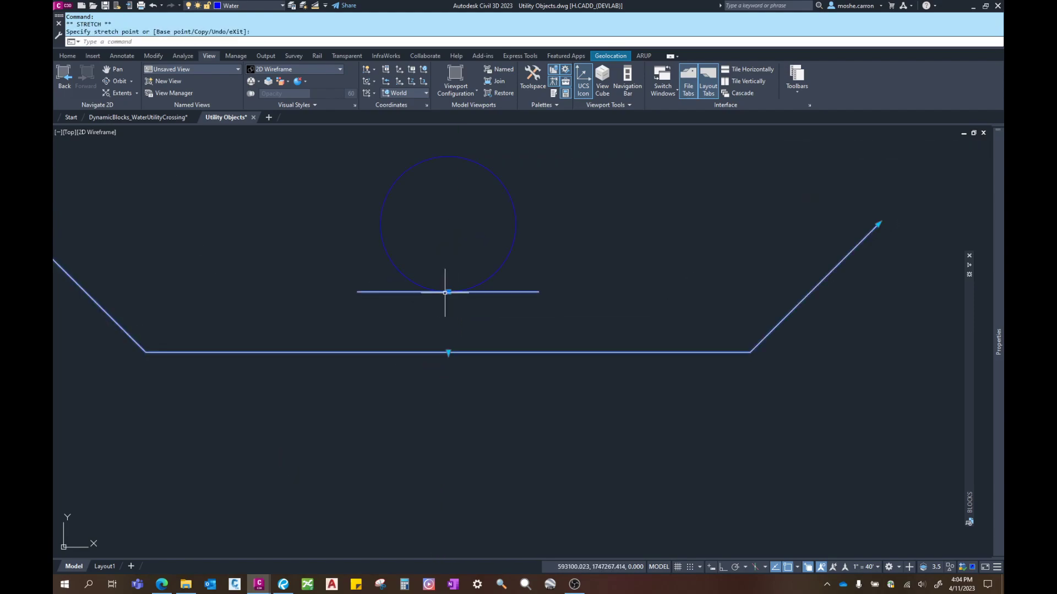
Stretch both sloped legs of the clearance block upward until they extend past the top of the water main
scroll(323, 284, "down", 6)
middle_click_drag(323, 284, 466, 361)
scroll(468, 369, "down", 2)
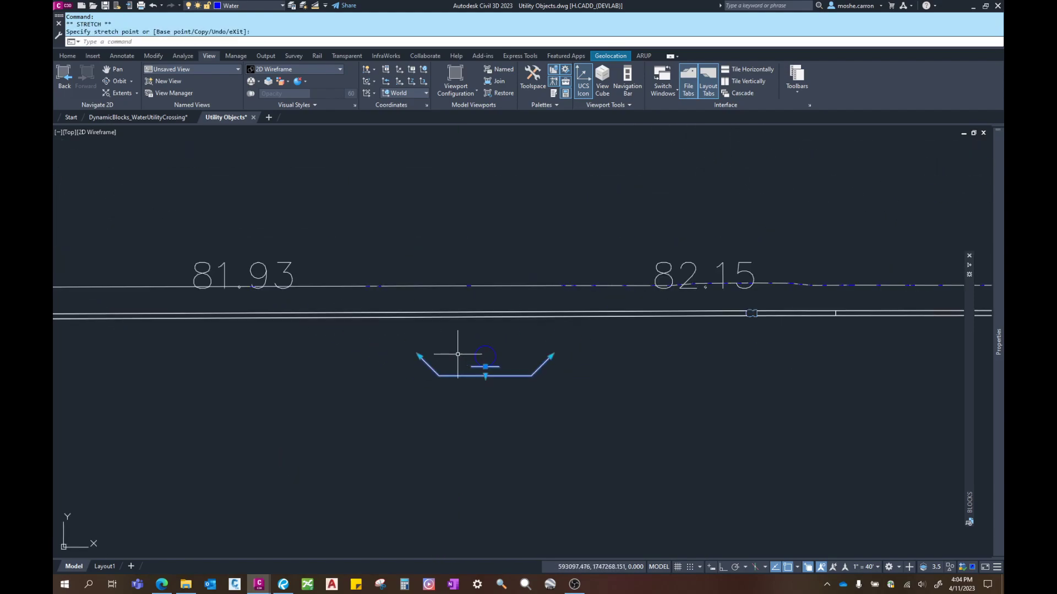
left_click(370, 307)
left_click(370, 307)
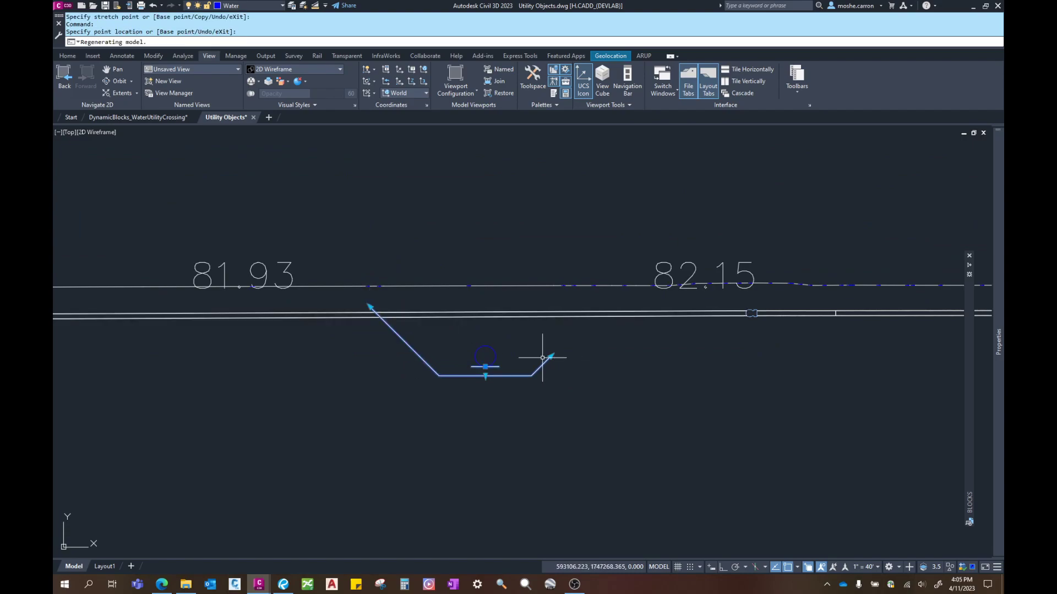
left_click(551, 356)
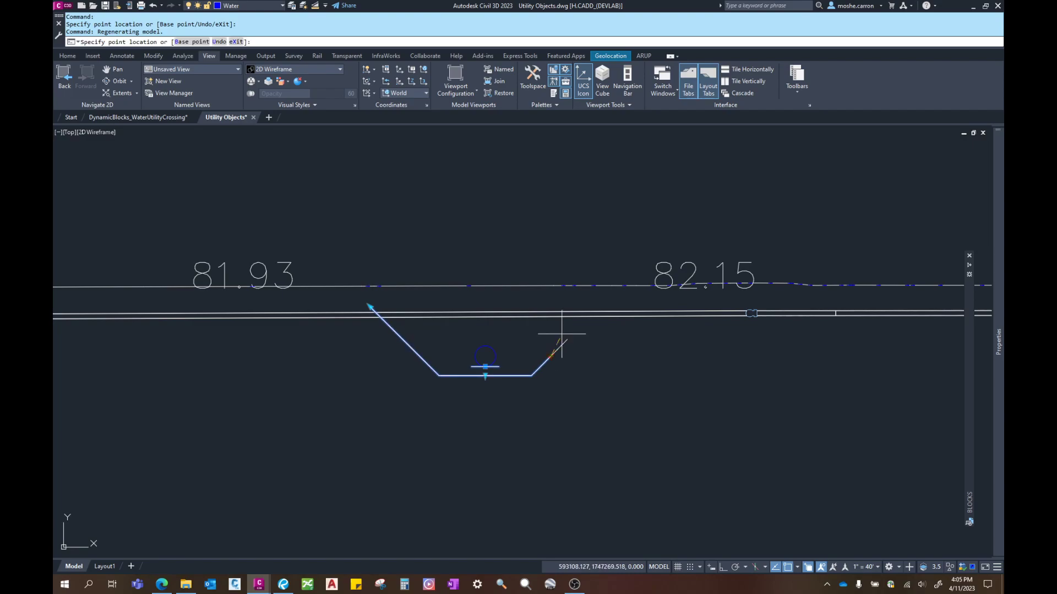
left_click(604, 302)
key("Escape")
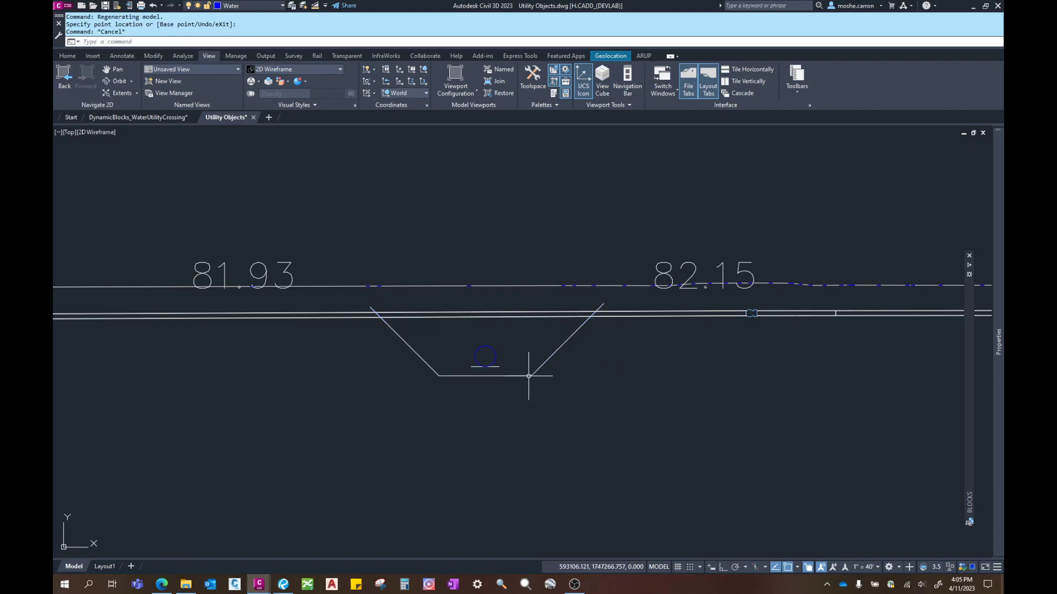
Raise the clearance block's base line about 0.5 units toward the crossing pipe to reduce the clearance
scroll(483, 366, "up", 4)
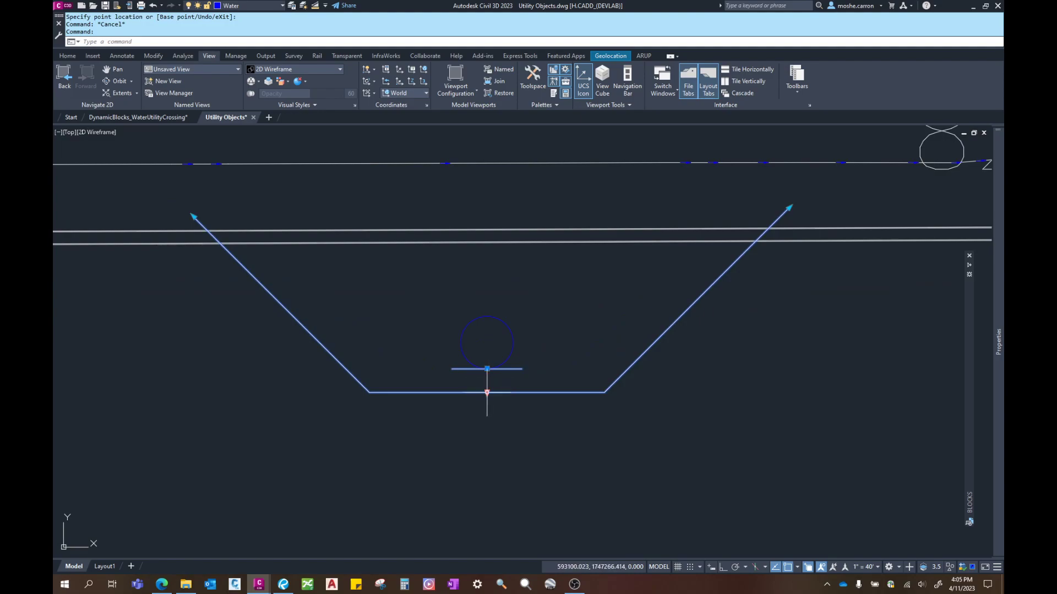
left_click(486, 392)
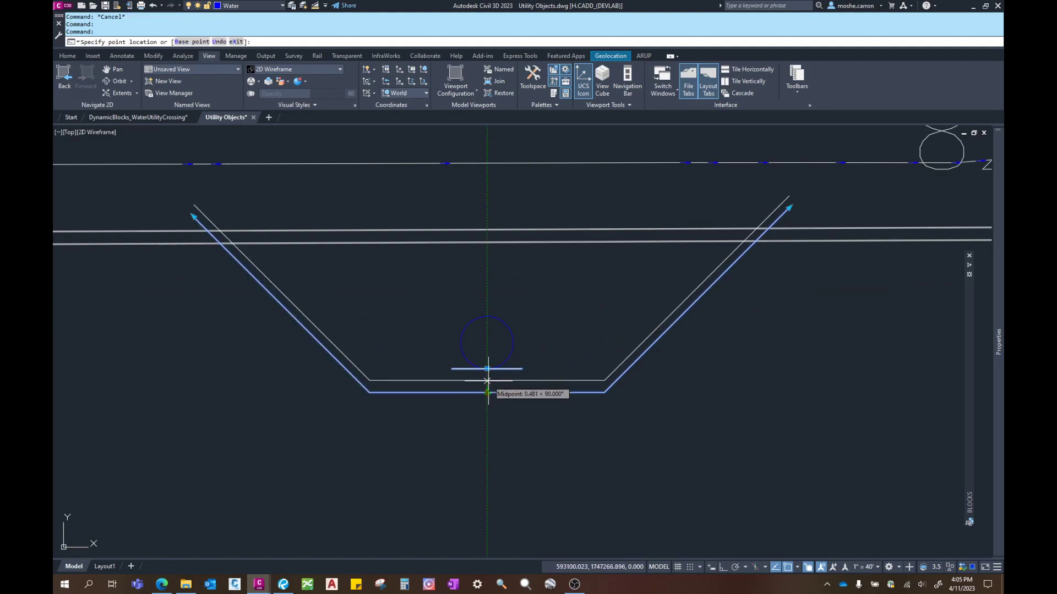
left_click(487, 380)
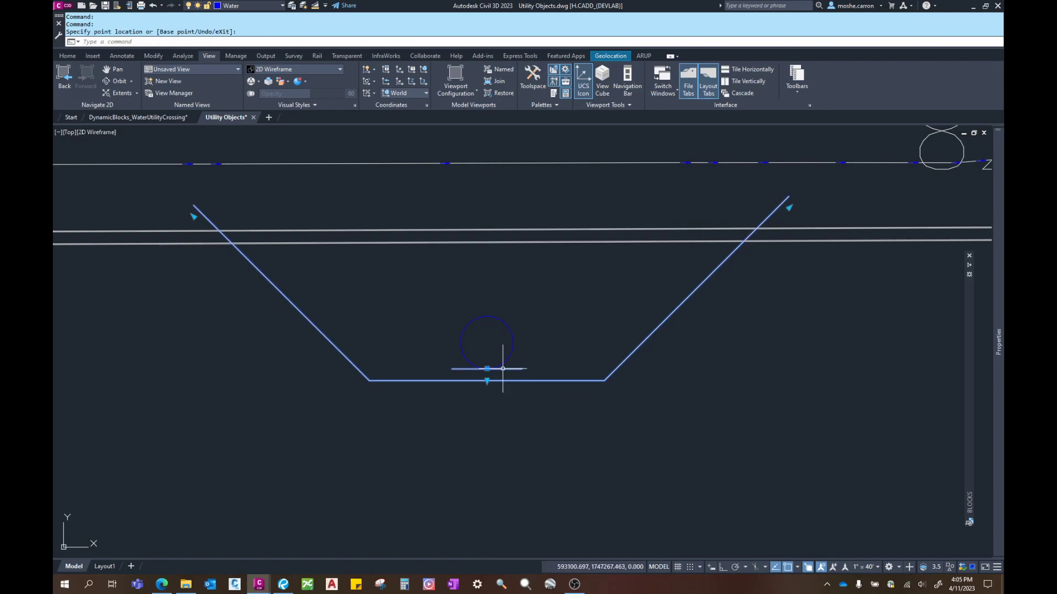
scroll(490, 347, "up", 4)
key("Escape")
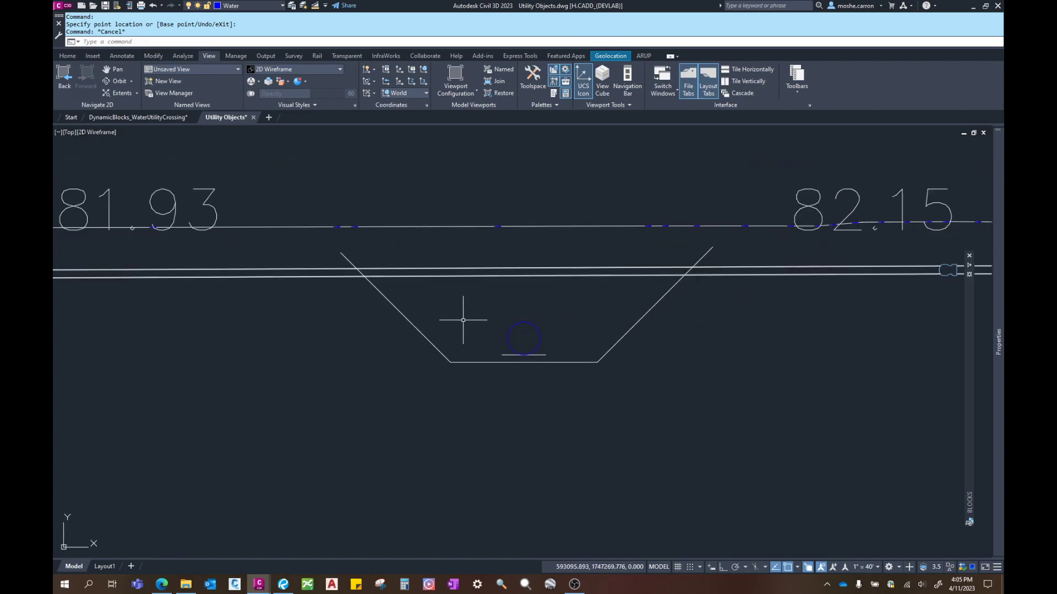
Add four vertical bends to the water main pipe run along the clearance block, dipping the main beneath the crossing pipe
middle_click_drag(497, 280, 447, 278)
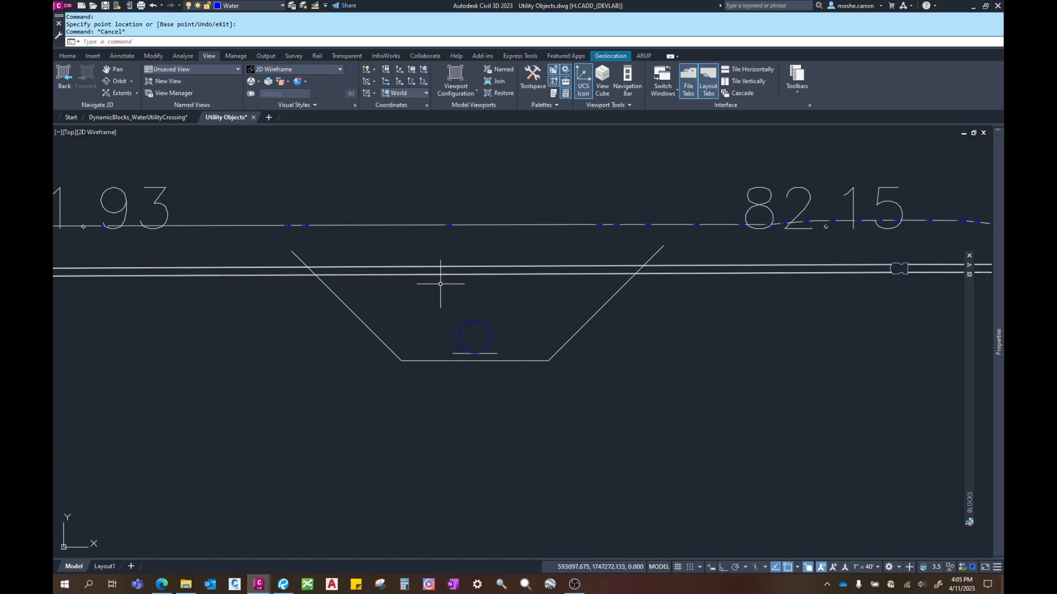
left_click(432, 274)
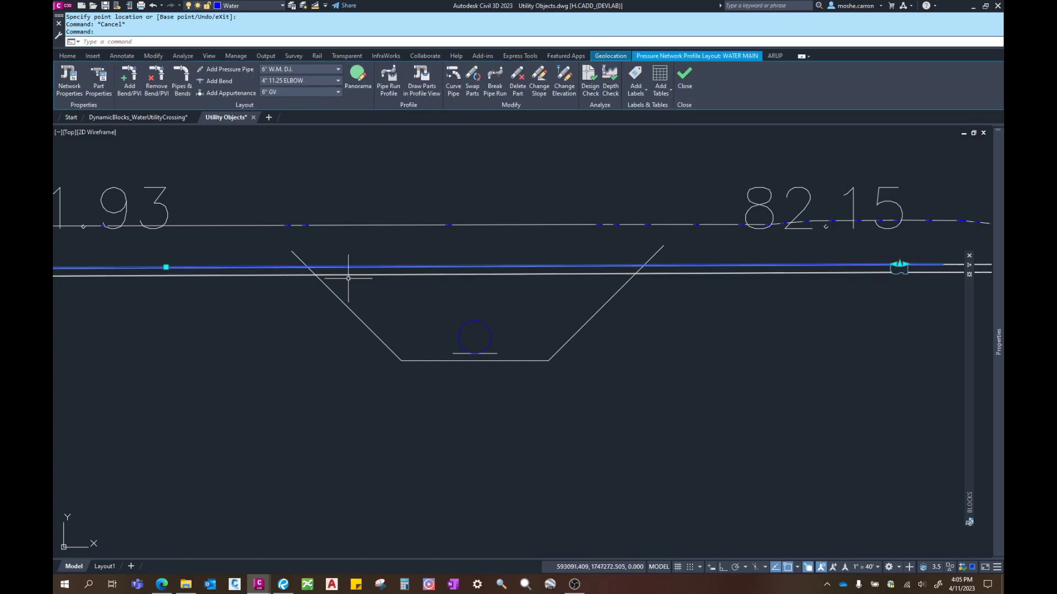
middle_click_drag(354, 292, 316, 300)
left_click(129, 82)
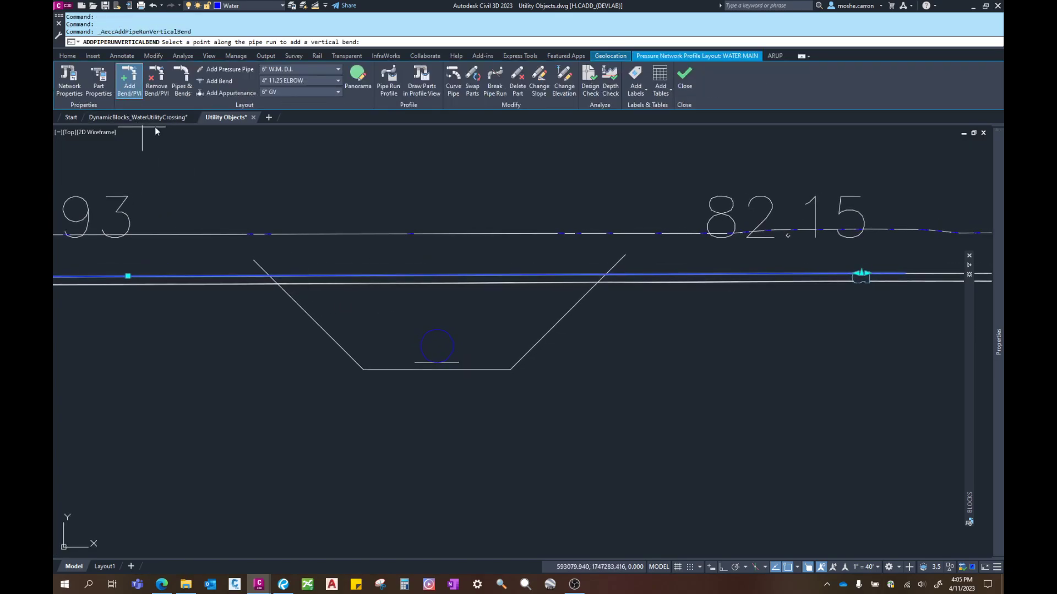
left_click(275, 279)
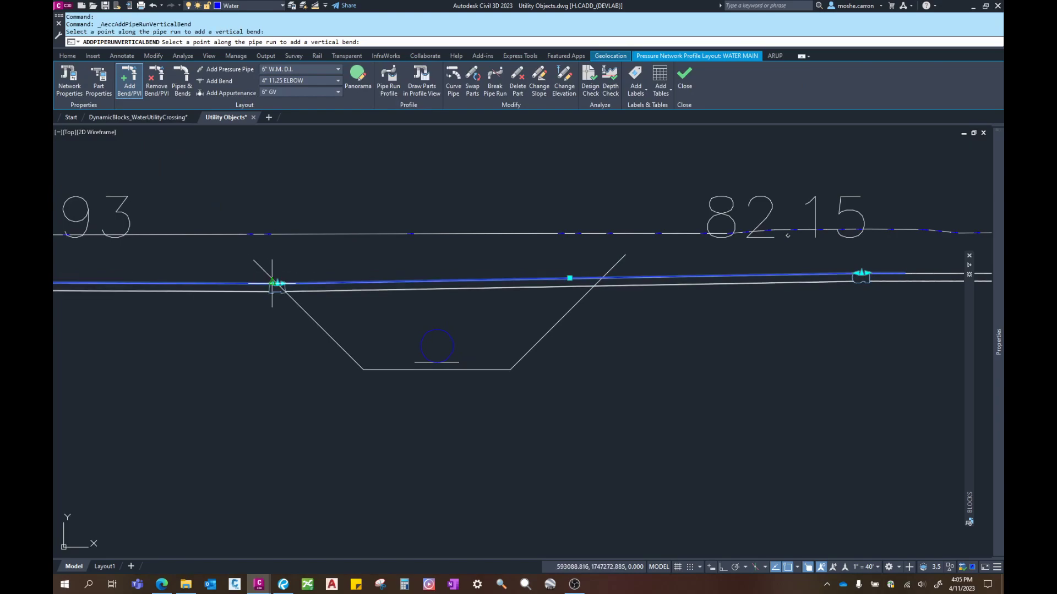
left_click(363, 370)
left_click(511, 369)
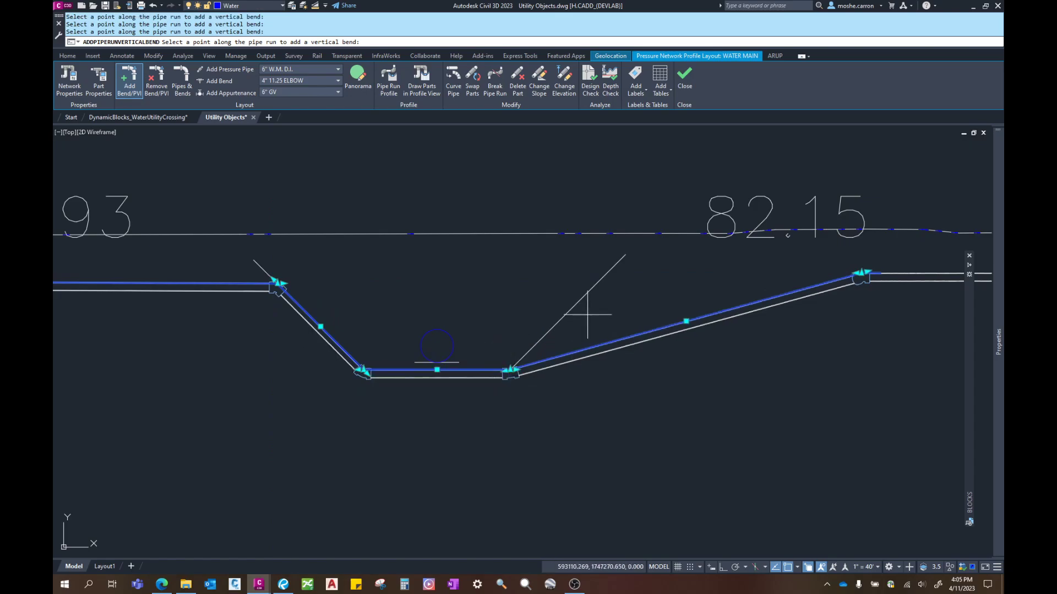
left_click(586, 293)
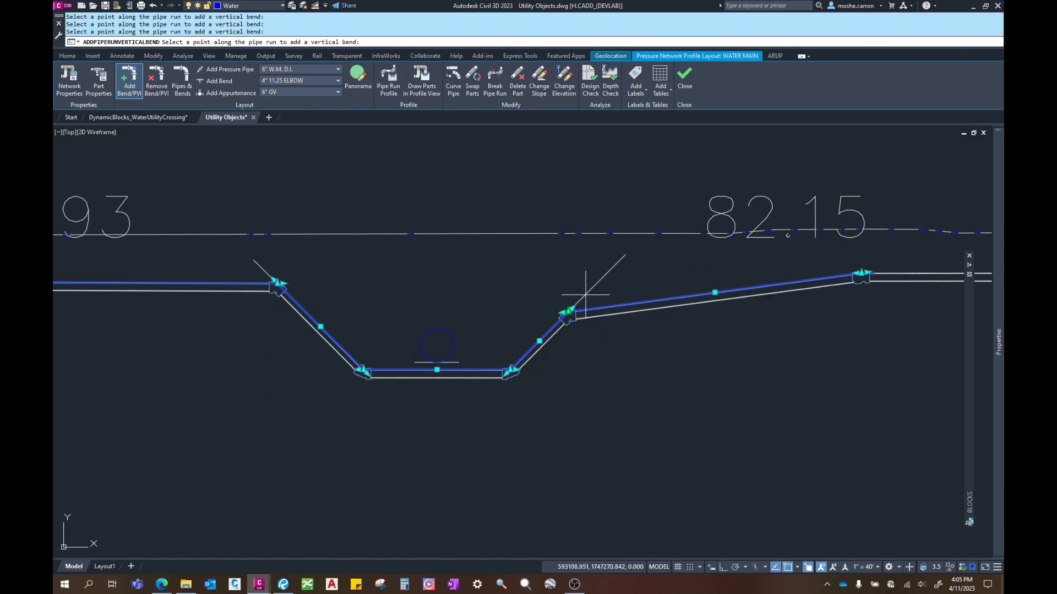
key("Escape")
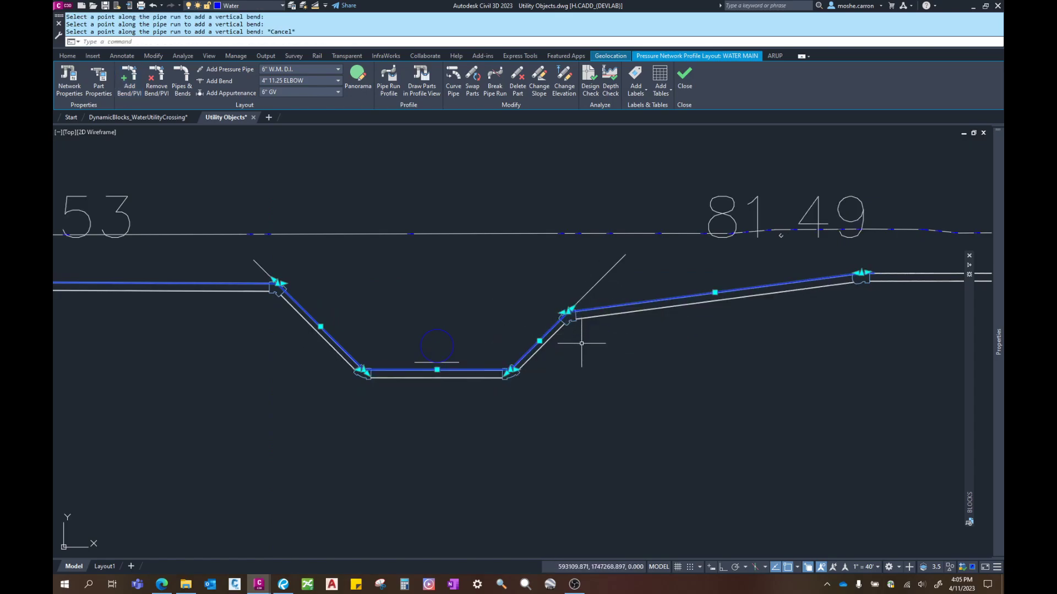
key("Escape")
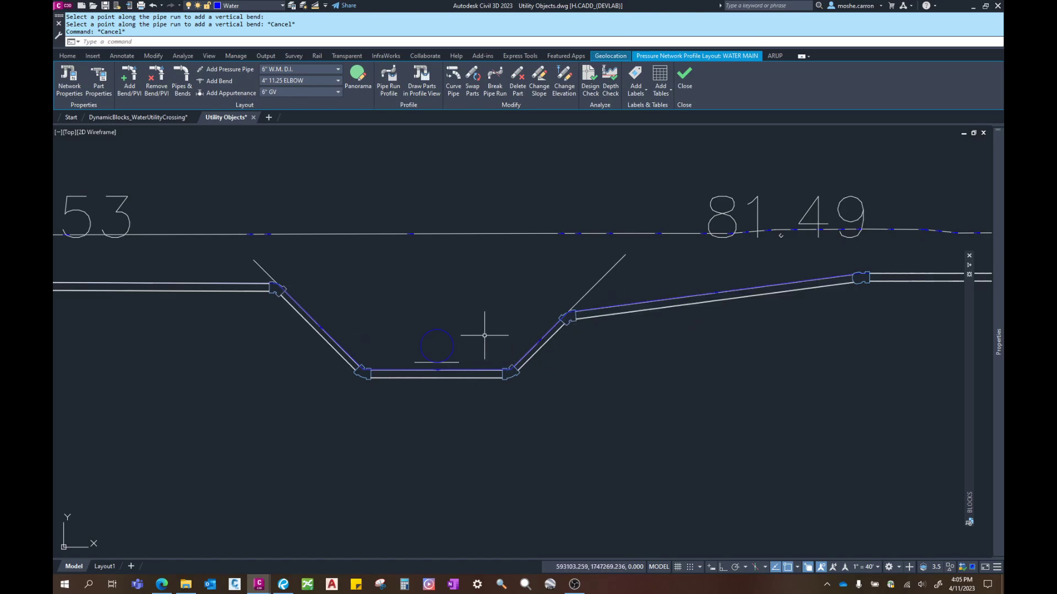
Turn off object snap while trying to reposition the end of the clearance block's left leg
middle_click_drag(579, 355, 566, 356)
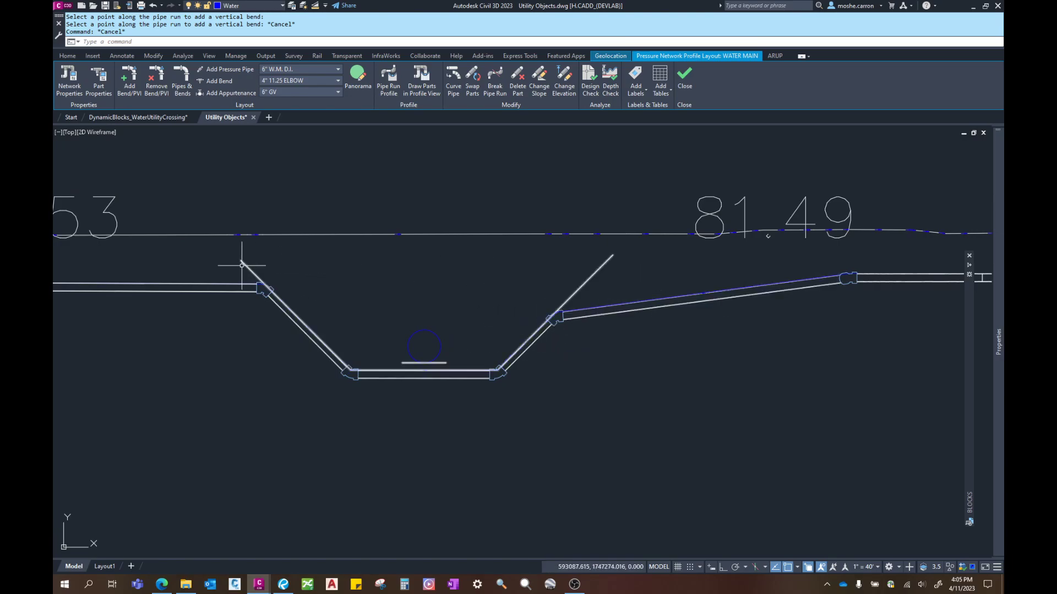
left_click(242, 267)
left_click(241, 267)
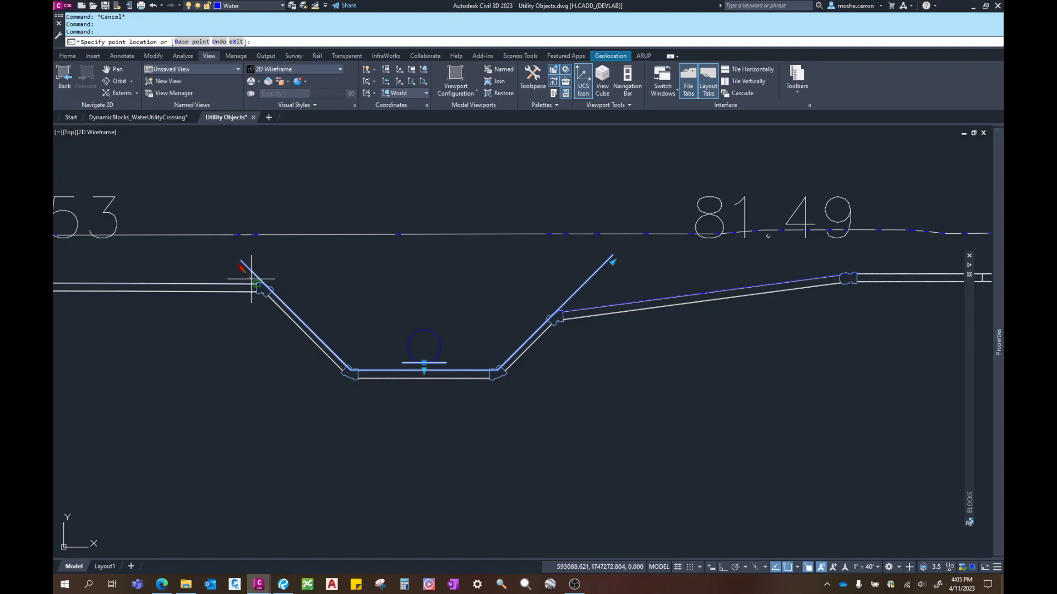
key("F3")
key("Escape")
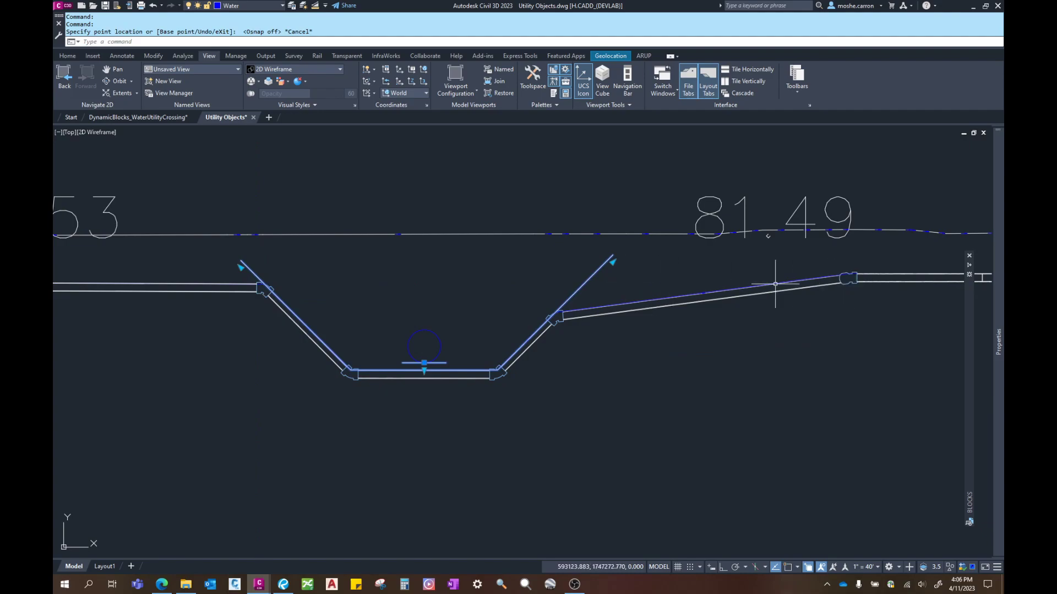
key("Escape")
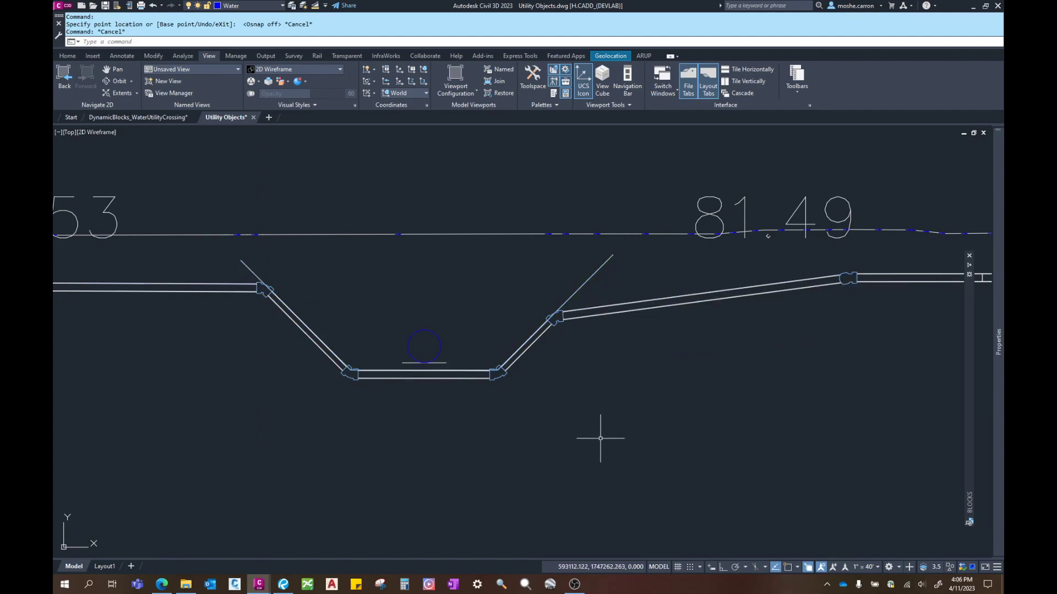
middle_click_drag(601, 439, 530, 424)
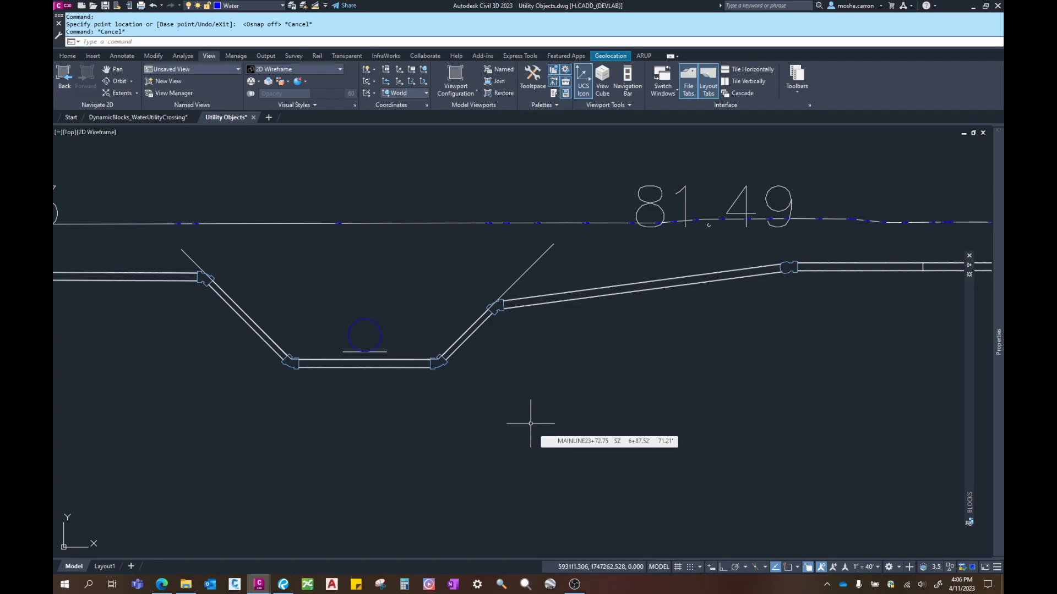
middle_click_drag(552, 405, 494, 417)
scroll(517, 406, "down", 2)
middle_click_drag(553, 405, 408, 384)
scroll(501, 402, "down", 2)
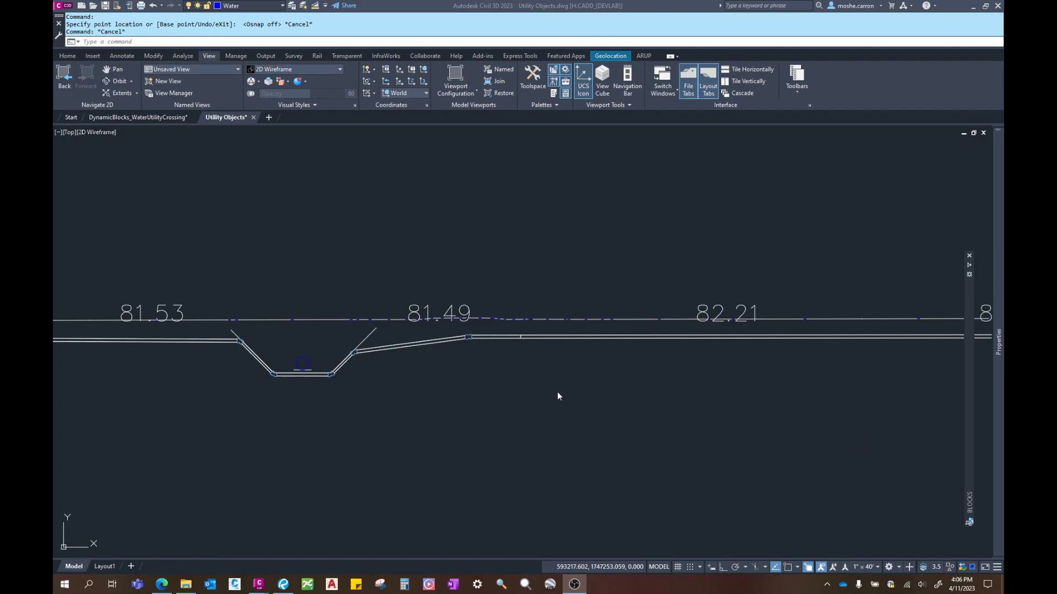
Create a block definition named Pressure Pipe Clearance 60 without selecting objects and open it in the block editor
left_click(92, 57)
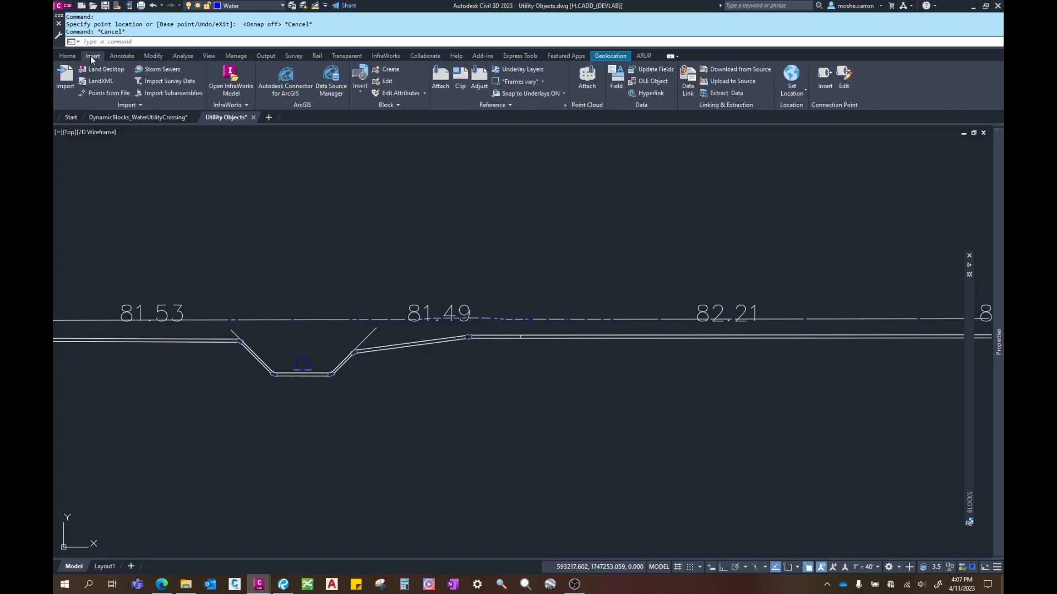
left_click(392, 70)
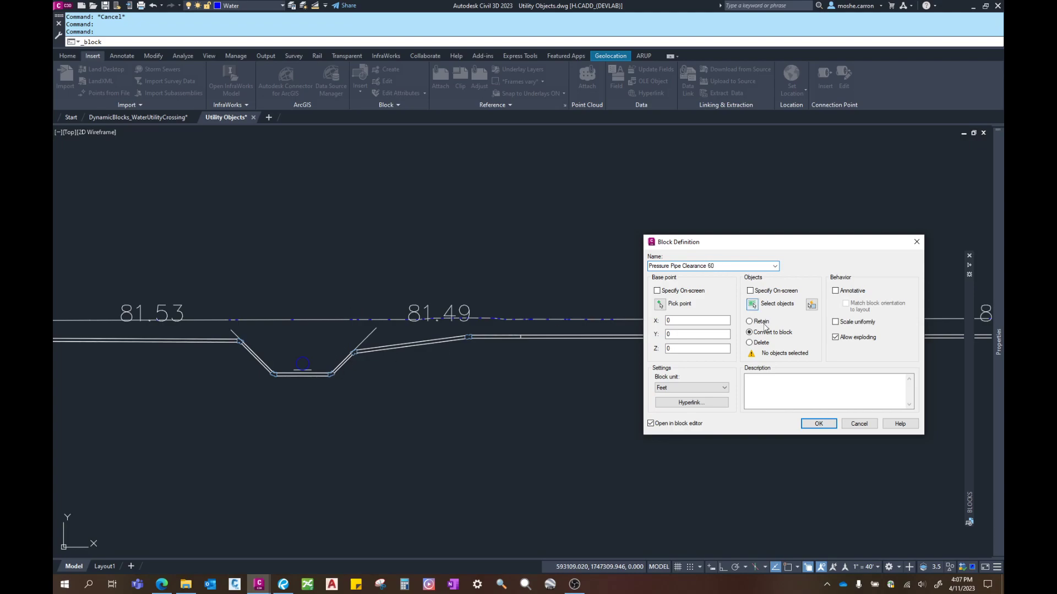
left_click(816, 427)
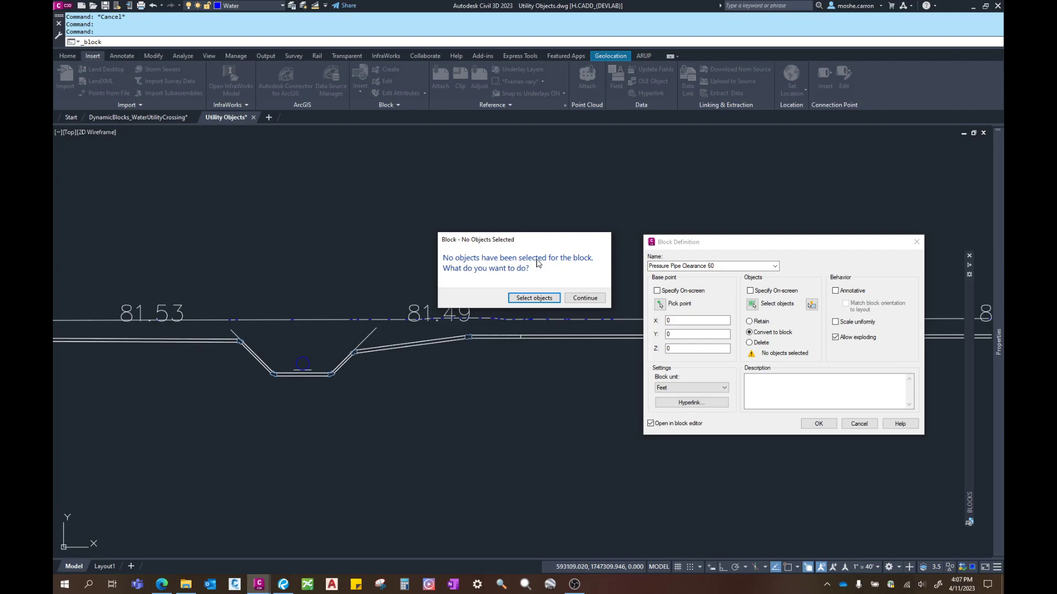
left_click(578, 298)
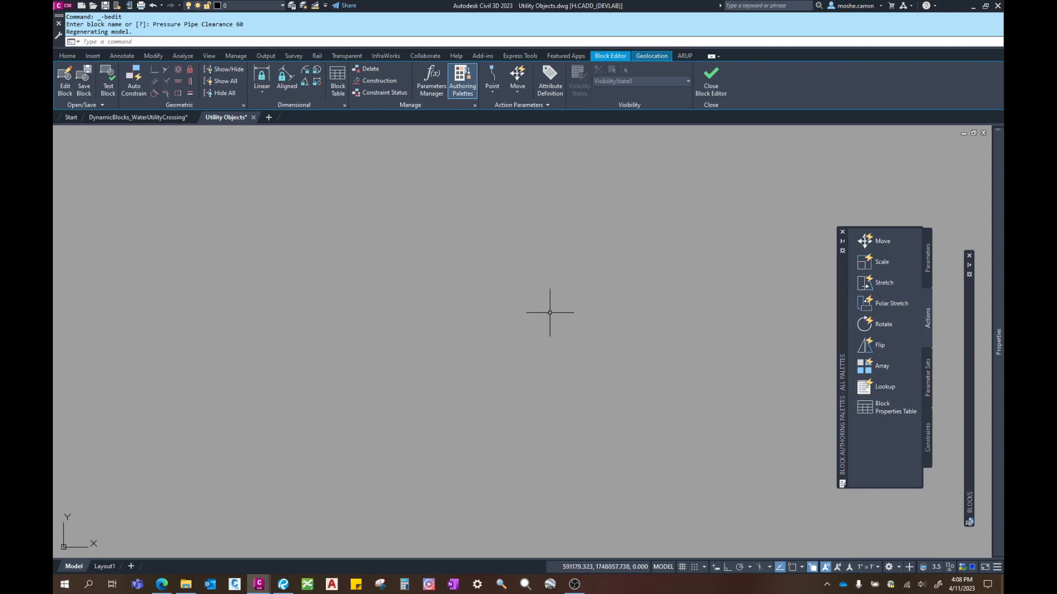
Show the UCS icon at the origin of the empty block drawing
middle_click(371, 387)
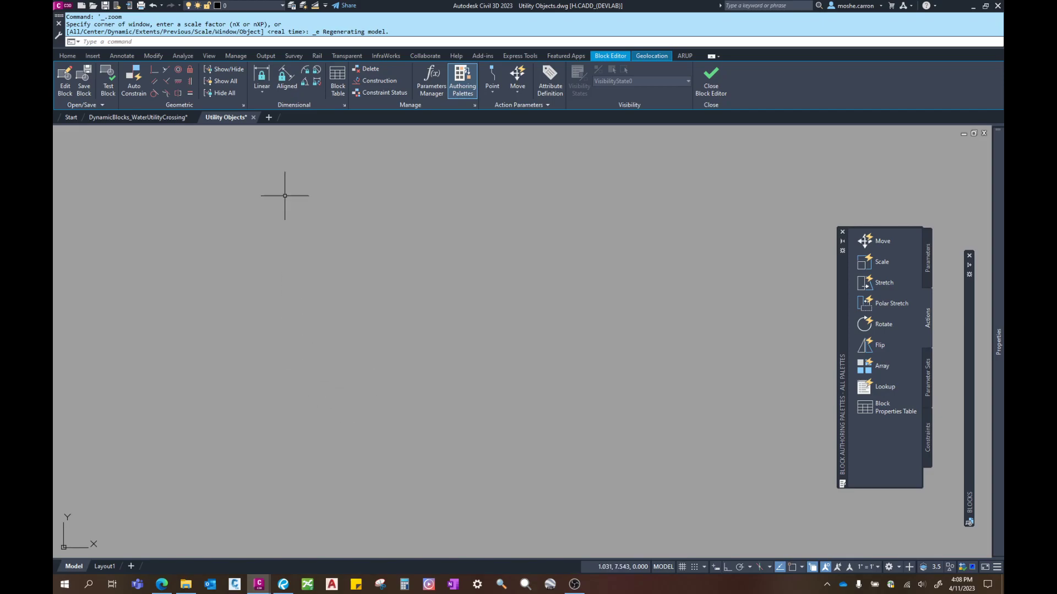
left_click(209, 56)
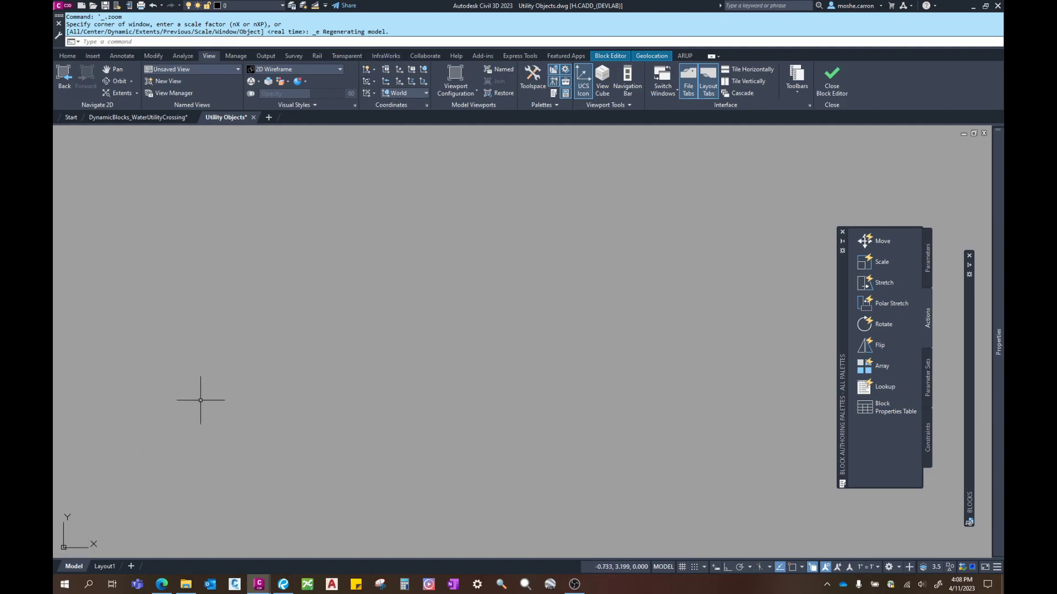
left_click(374, 69)
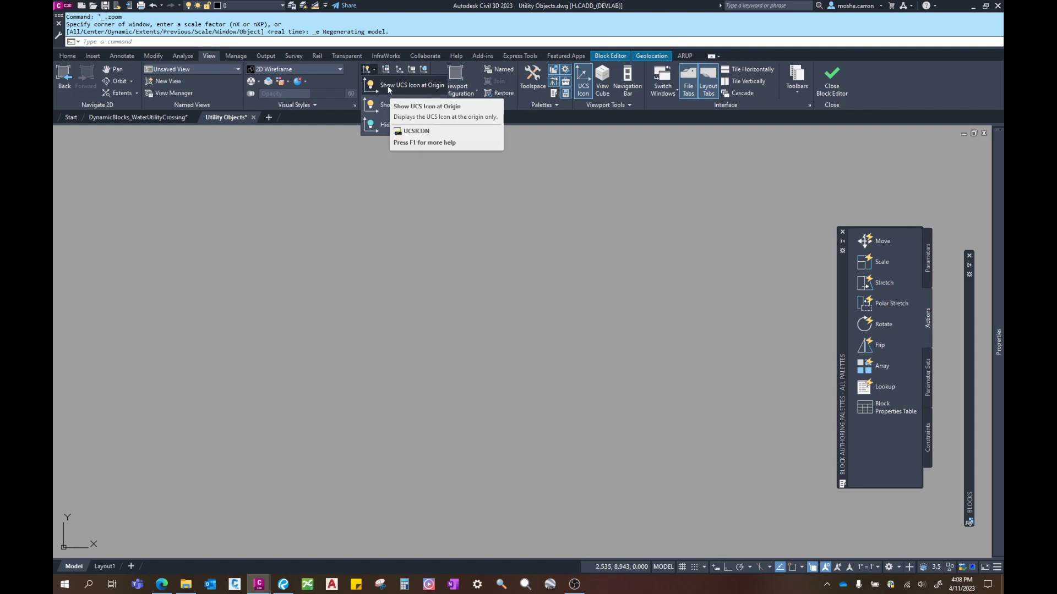
left_click(387, 85)
middle_click_drag(117, 486, 311, 315)
middle_click_drag(436, 398, 587, 319)
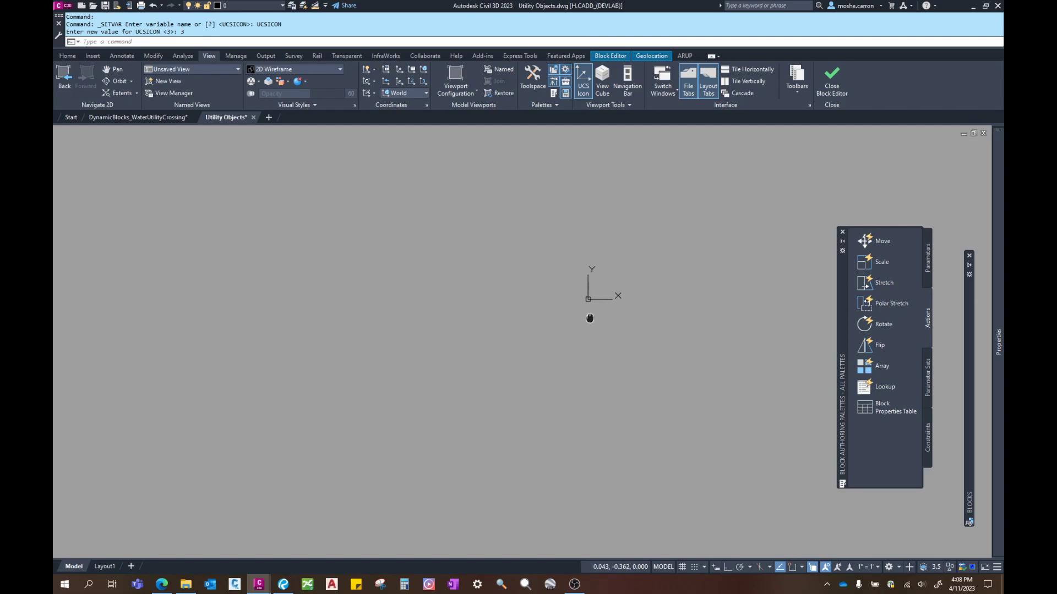
middle_click_drag(681, 376, 495, 379)
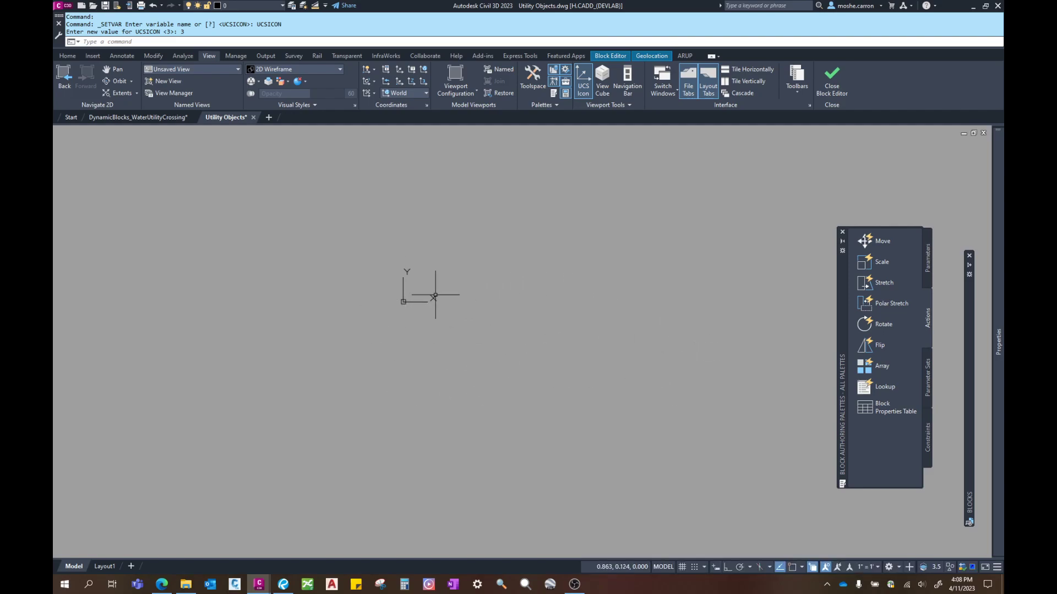
middle_click_drag(384, 312, 427, 333)
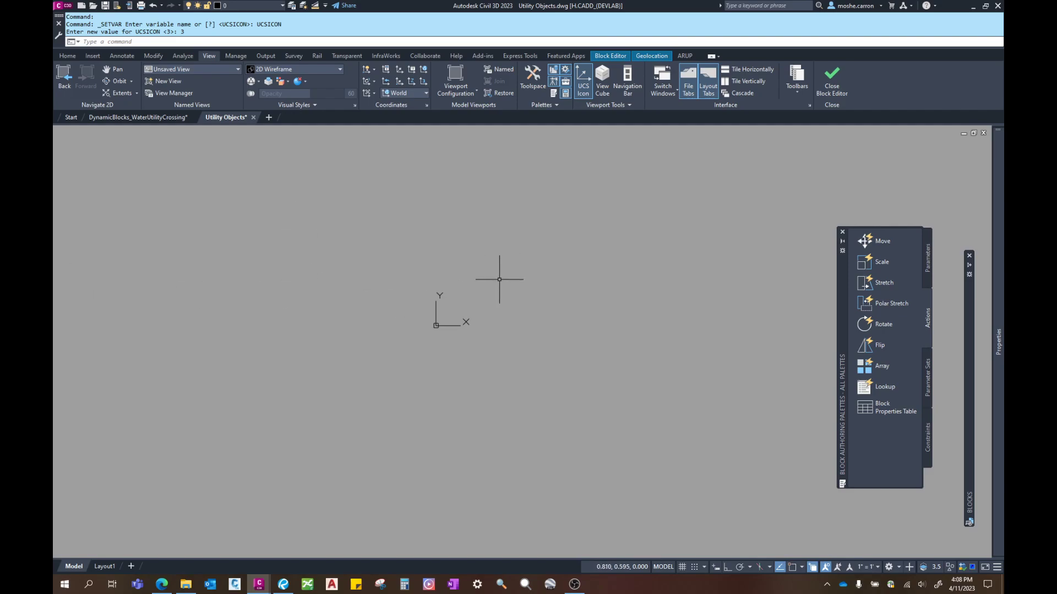
Draw a horizontal polyline from 0,0 extending 1 unit in the positive X direction with ortho on
type("pl")
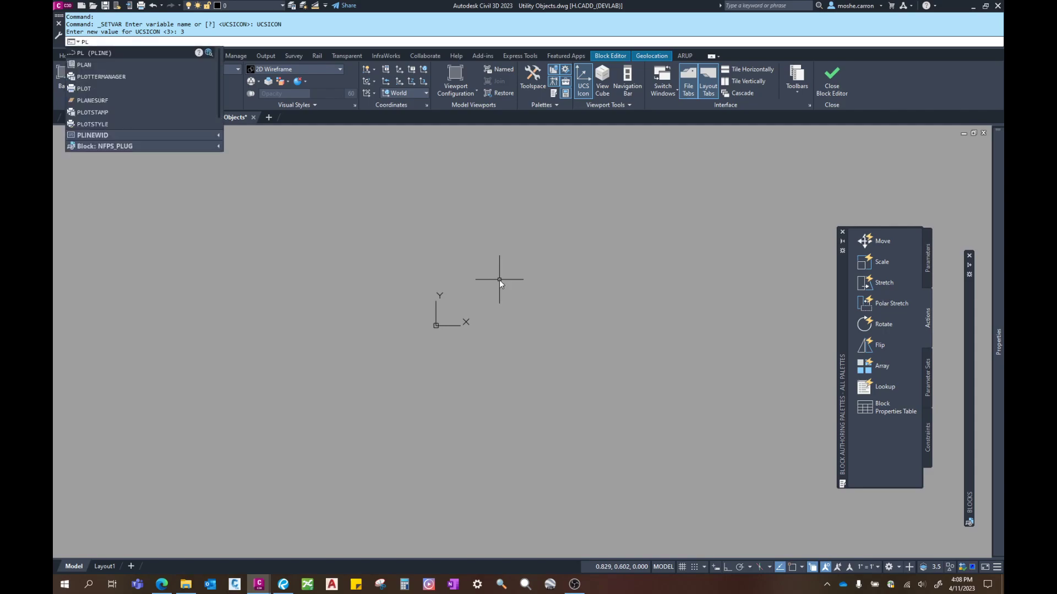
key("Return")
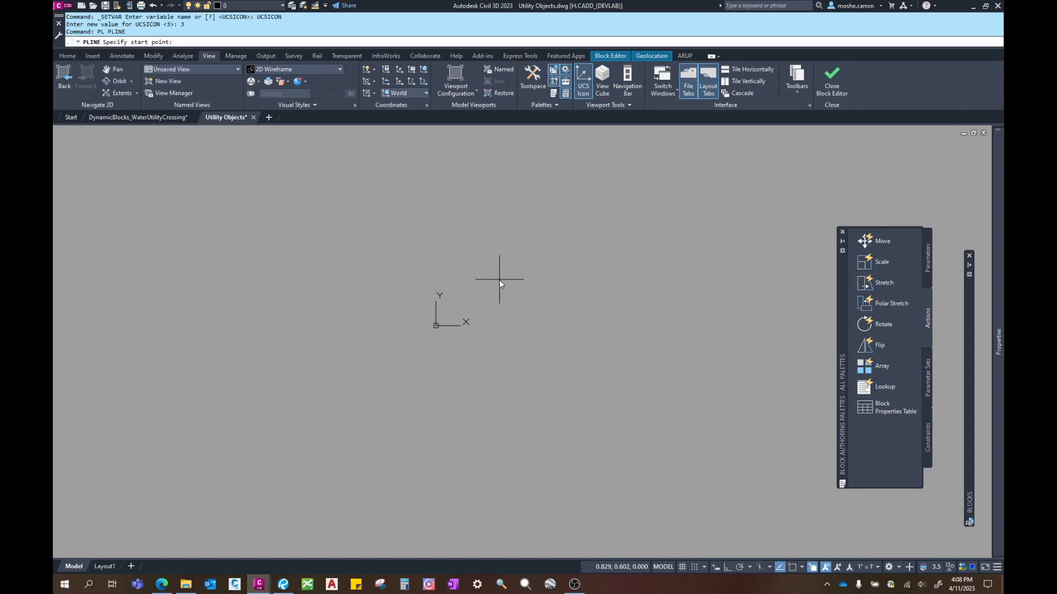
type("0,0")
key("Return")
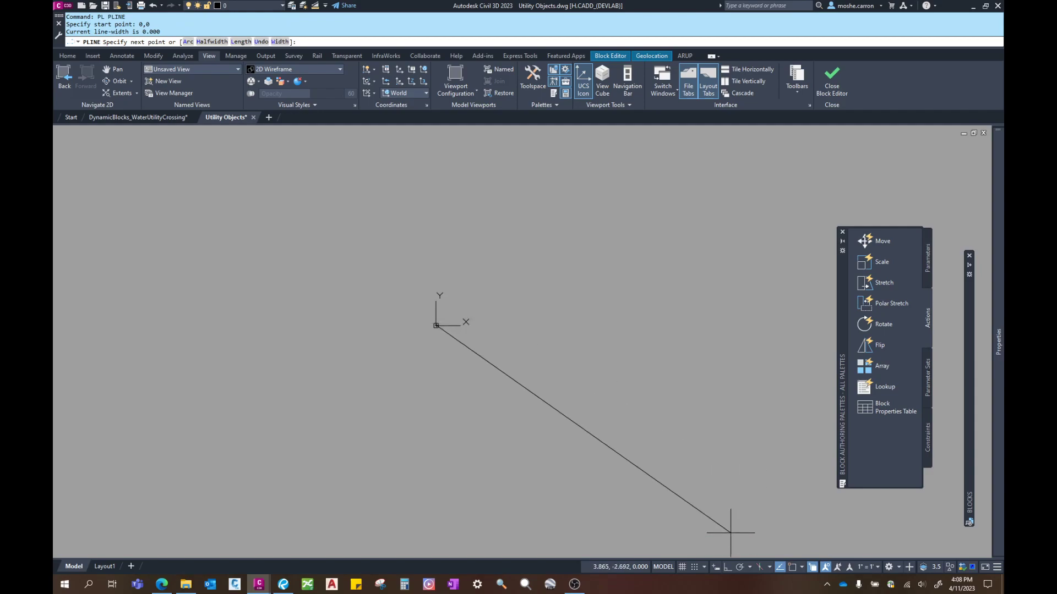
left_click(727, 567)
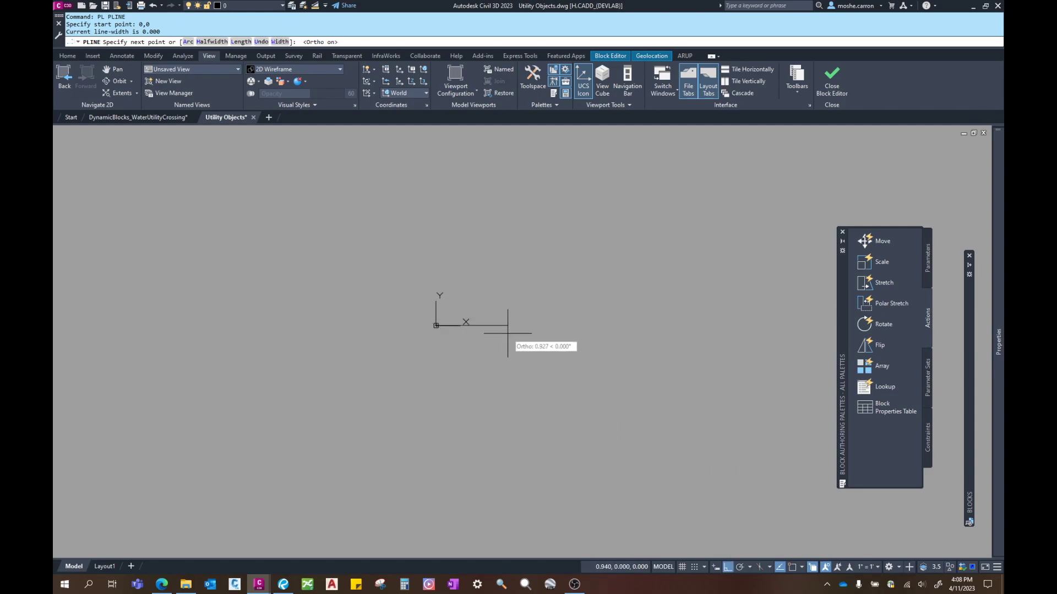
key("Return")
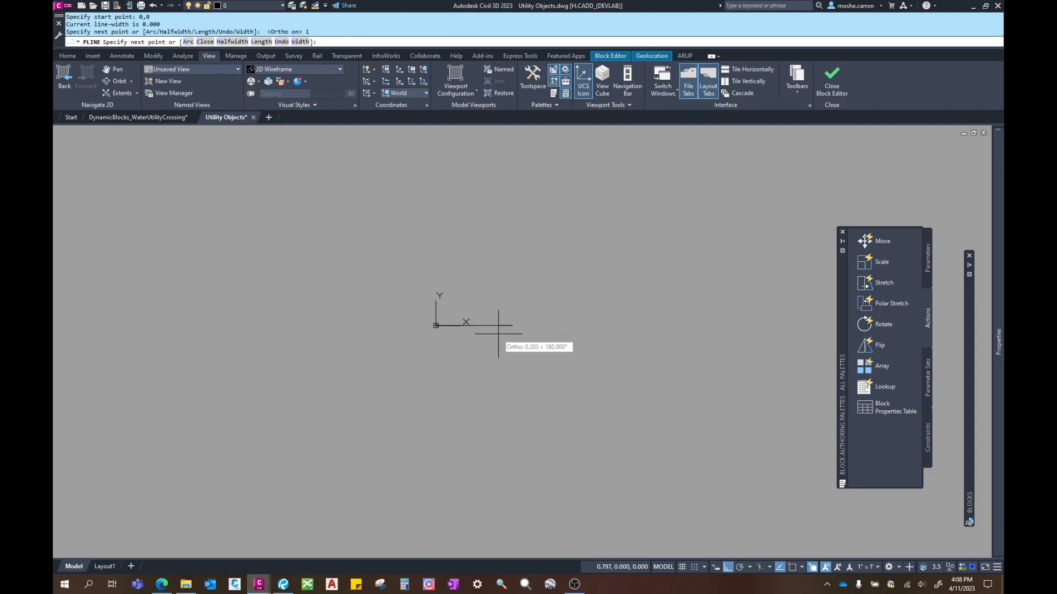
key("Return")
Stretch the polyline's endpoint at the origin 1 unit in the negative X direction
left_click(497, 325)
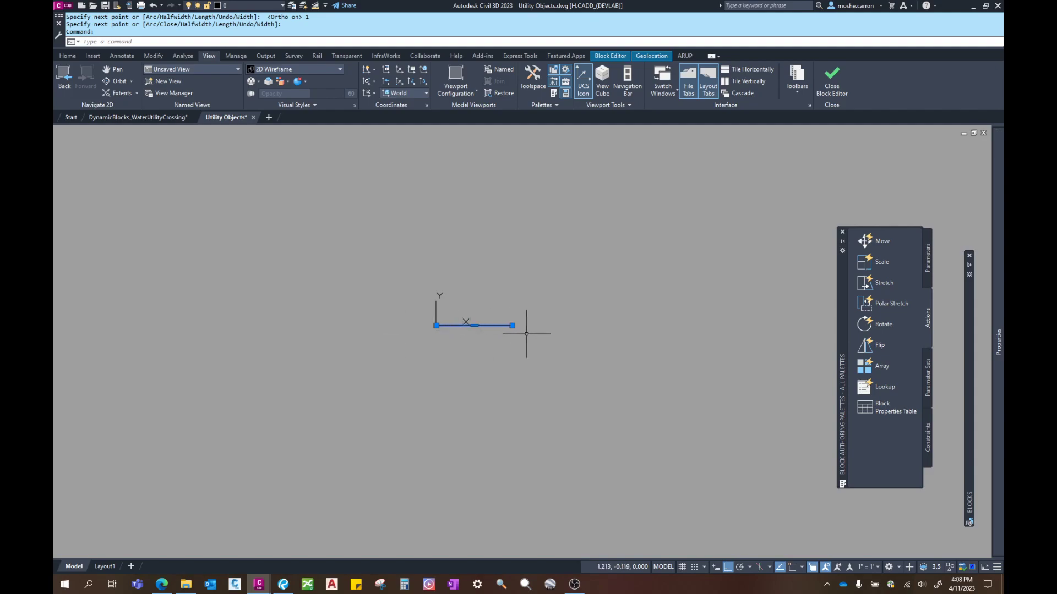
left_click(436, 325)
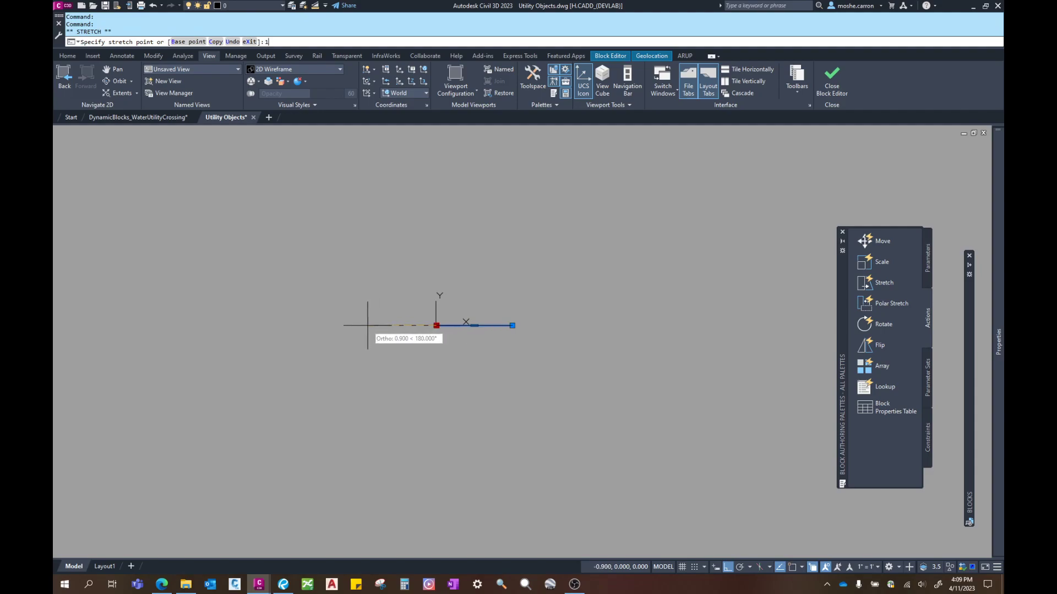
key("Escape")
key("Escape")
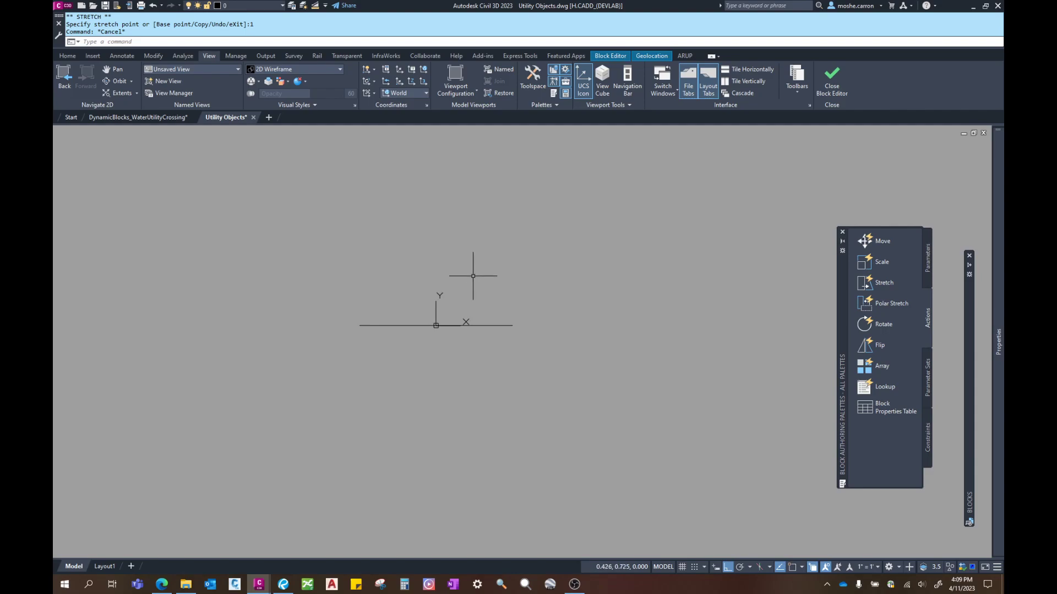
left_click(479, 326)
key("Escape")
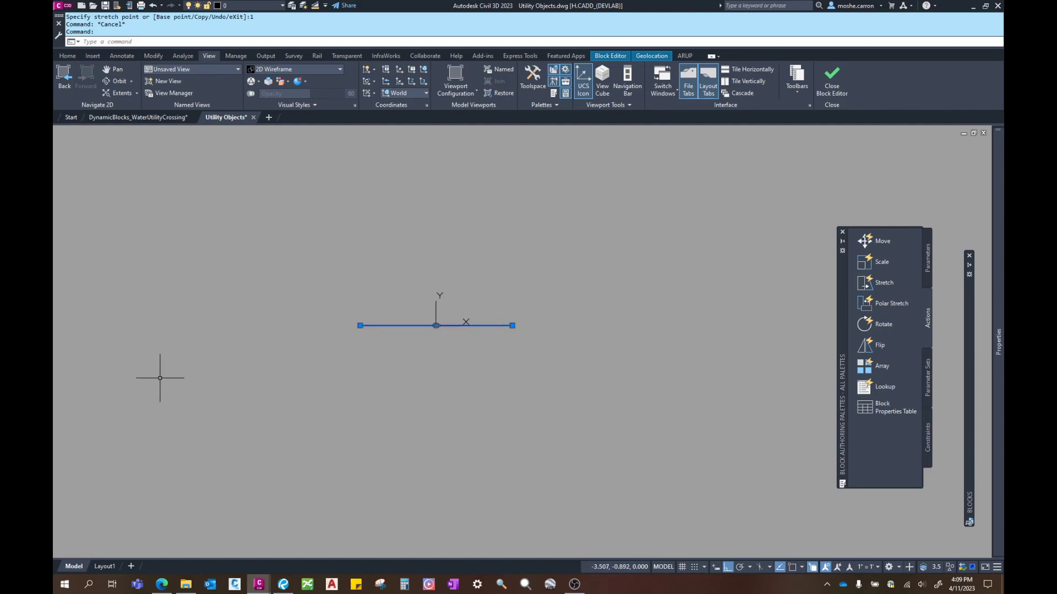
key("Escape")
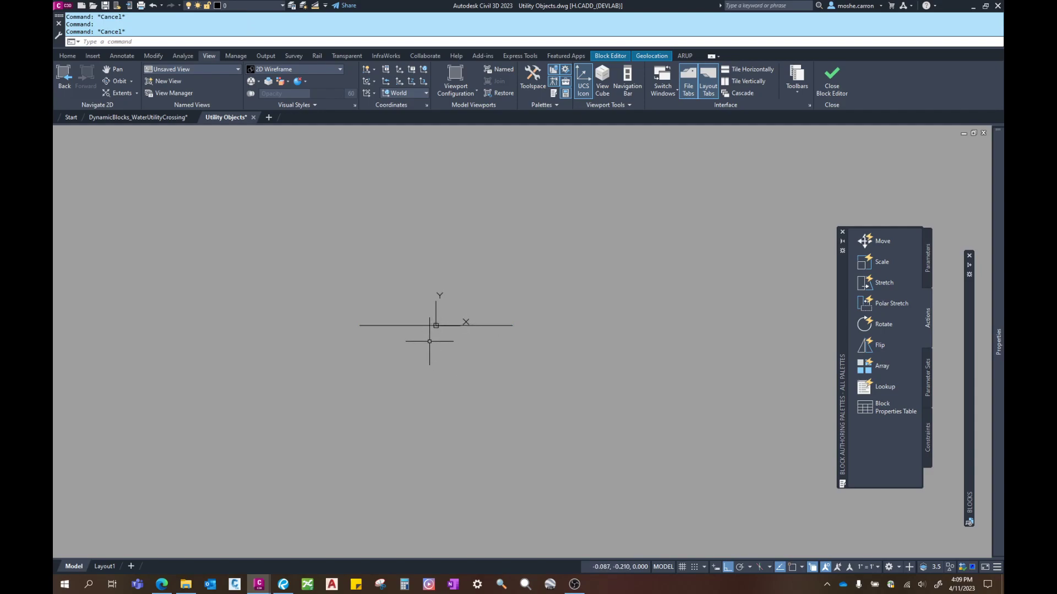
Draw a second horizontal polyline from 0,-1 extending 5 units in the positive X direction
type("pl")
key("Return")
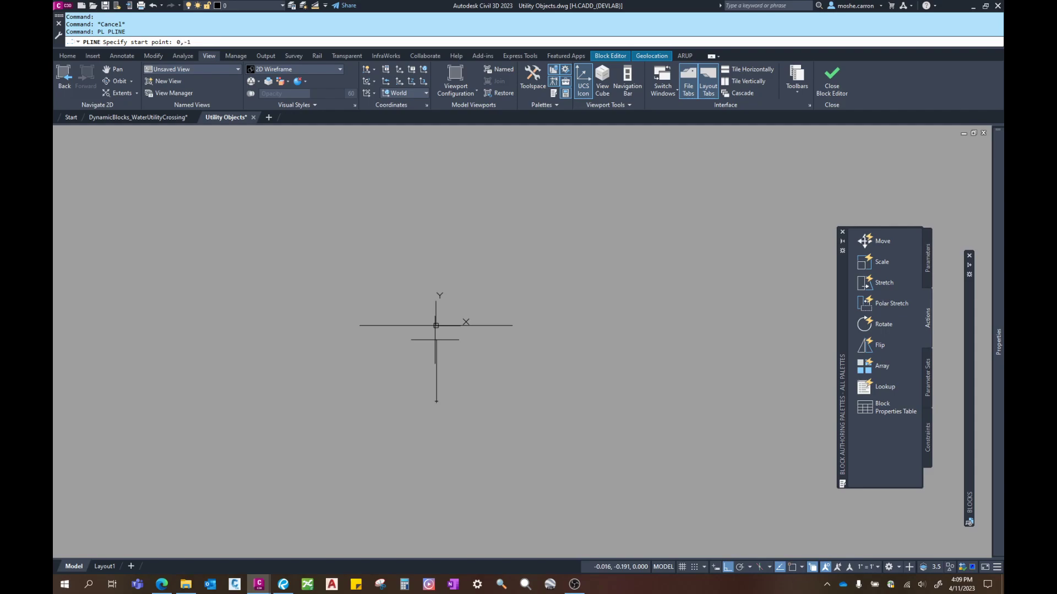
key("Return")
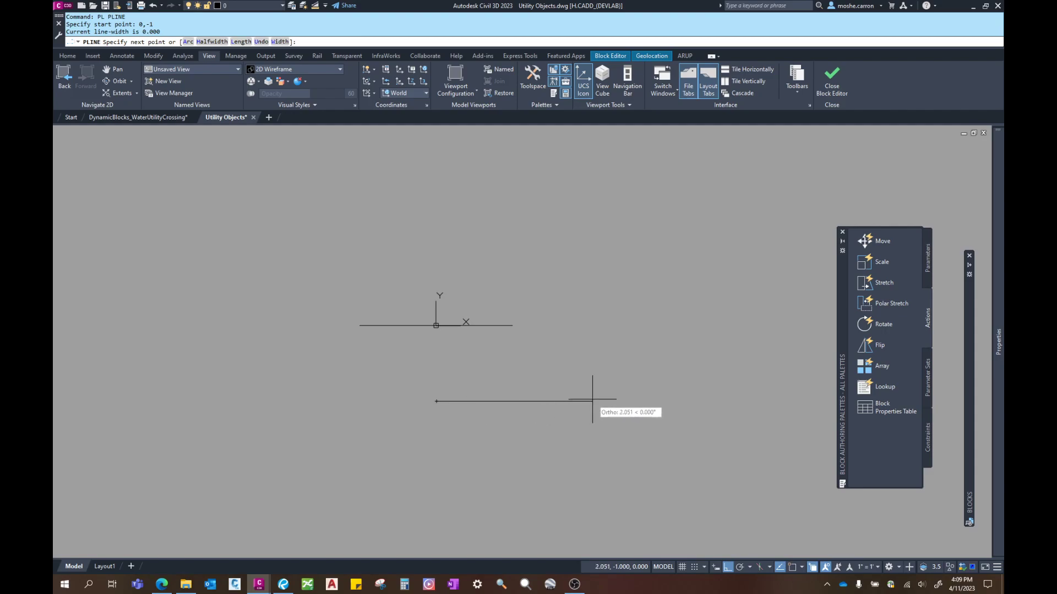
type("5")
key("Return")
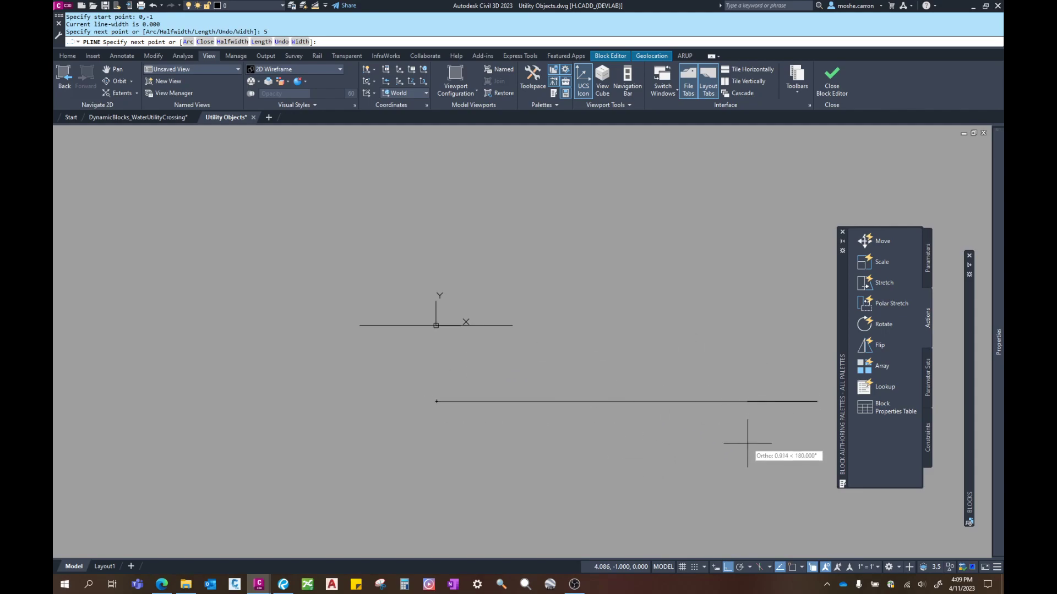
key("Return")
middle_click_drag(669, 404, 597, 401)
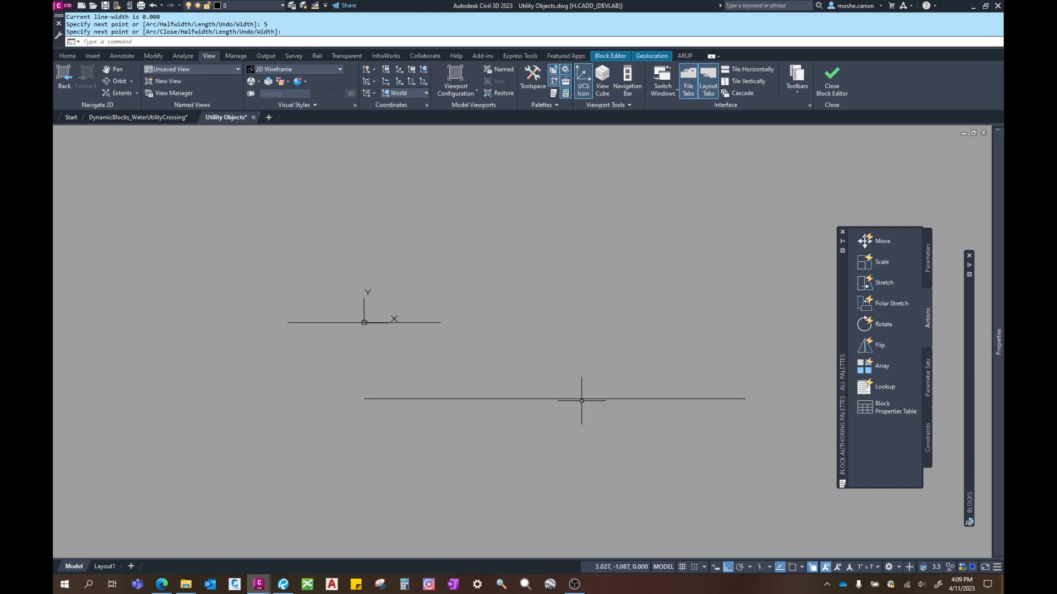
left_click(687, 400)
key("Escape")
Add a vertex 1.5 units from the lower polyline's right end at 60 degrees, using polar tracking with 30-degree increments instead of ortho
middle_click_drag(681, 433, 545, 429)
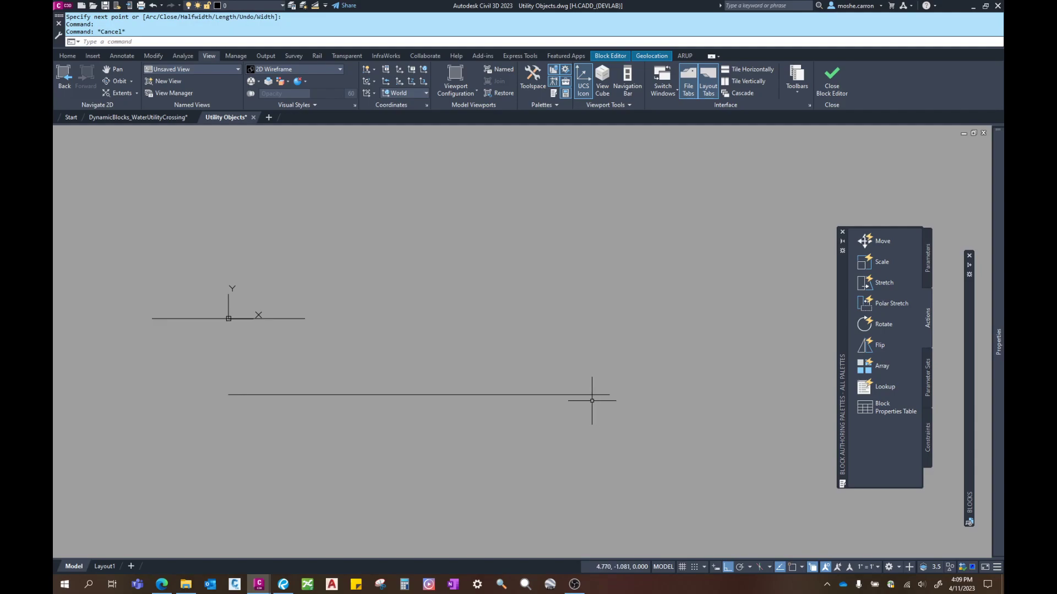
left_click(609, 395)
mouse_move(609, 394)
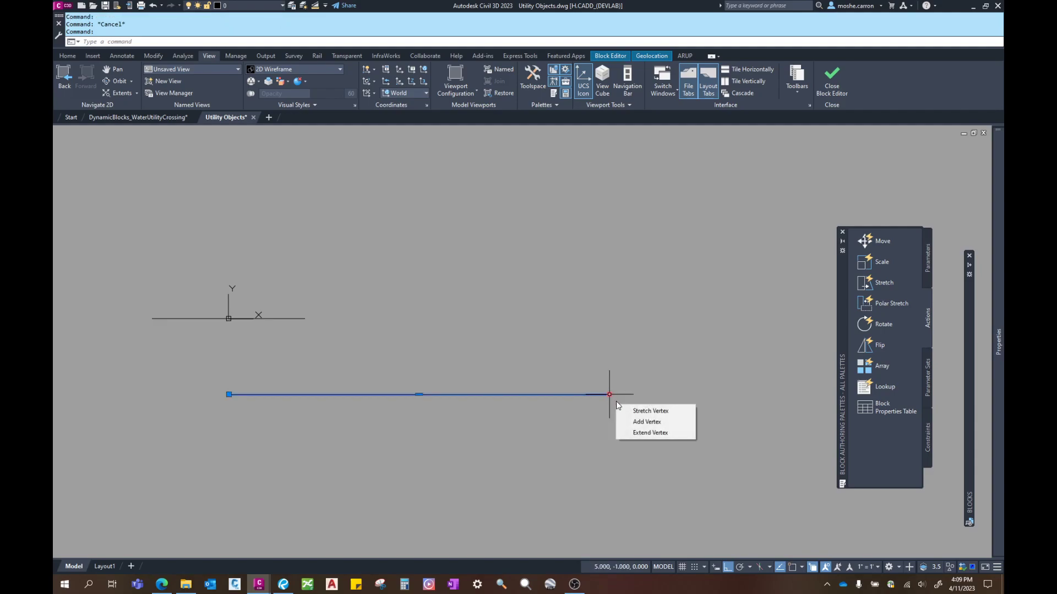
left_click(641, 422)
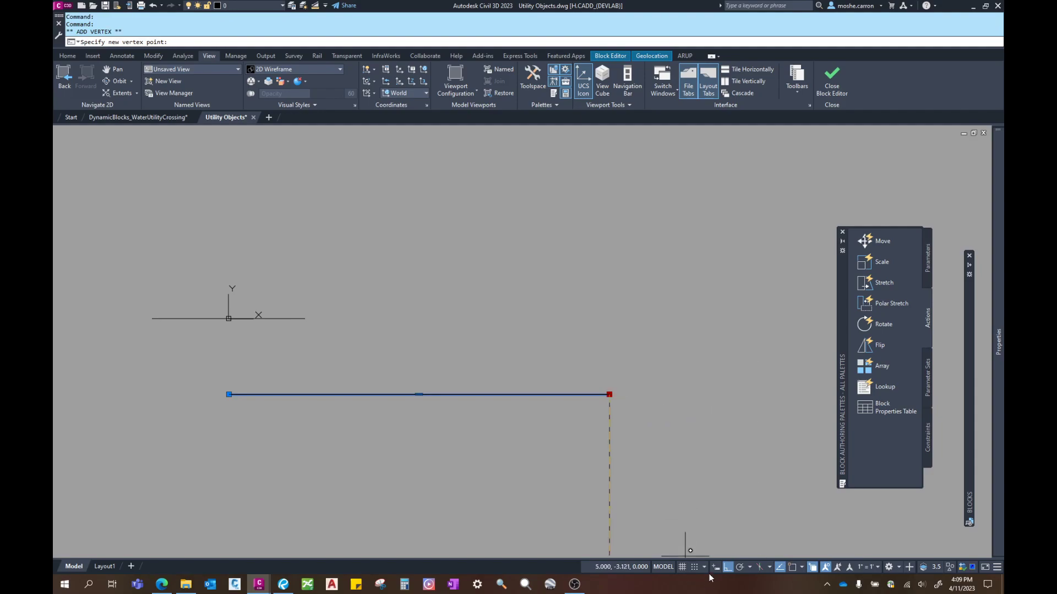
left_click(727, 567)
left_click(749, 567)
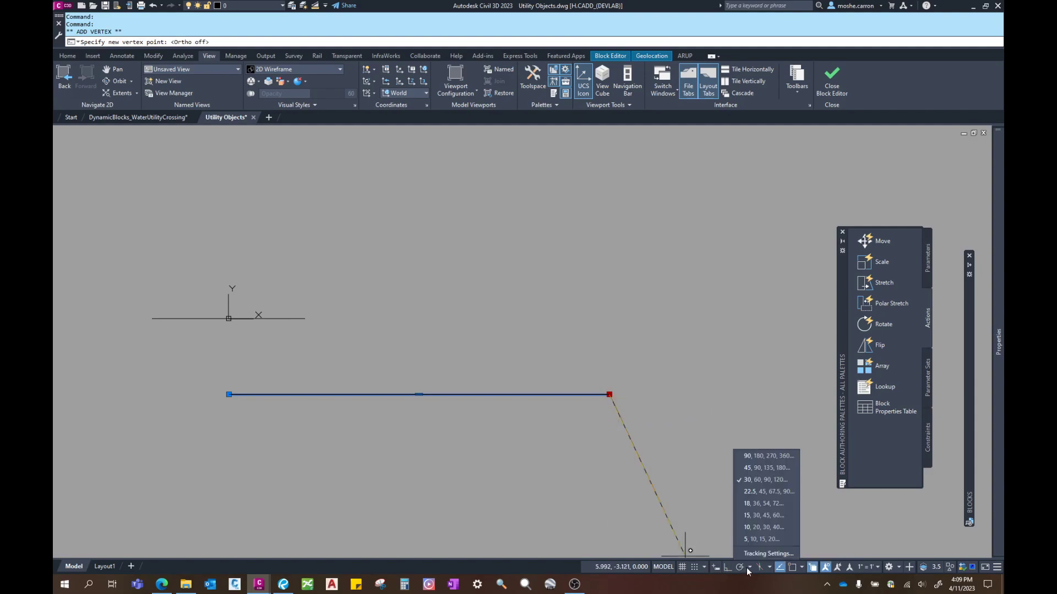
left_click(752, 482)
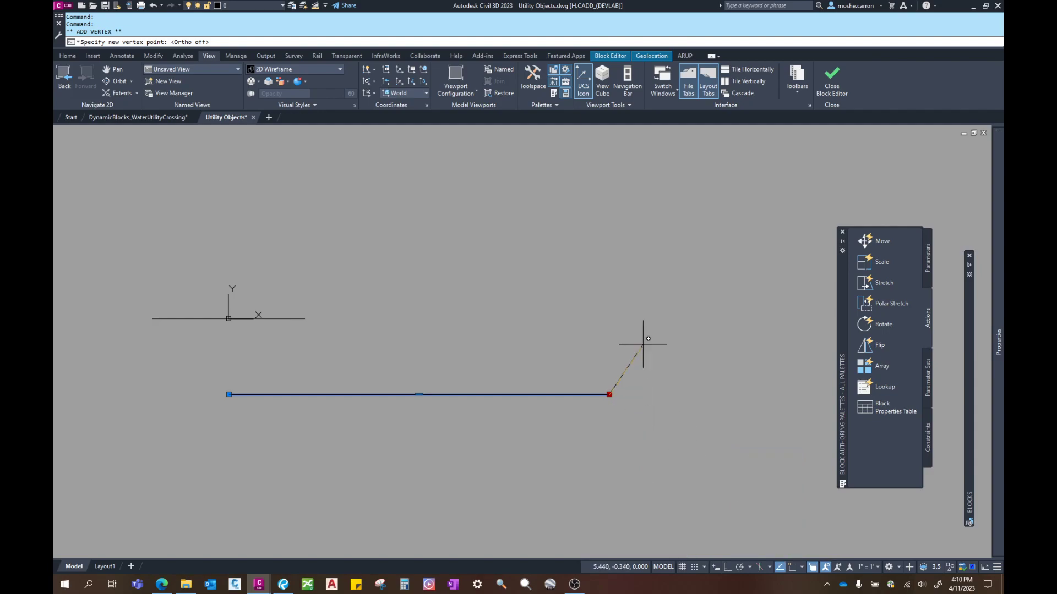
left_click(740, 567)
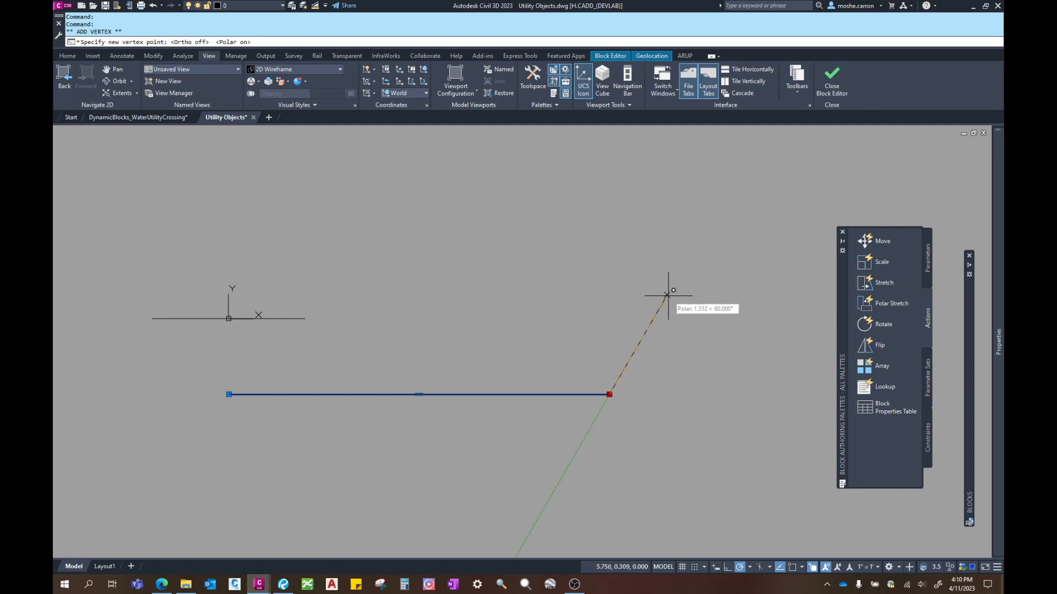
key("Return")
key("Escape")
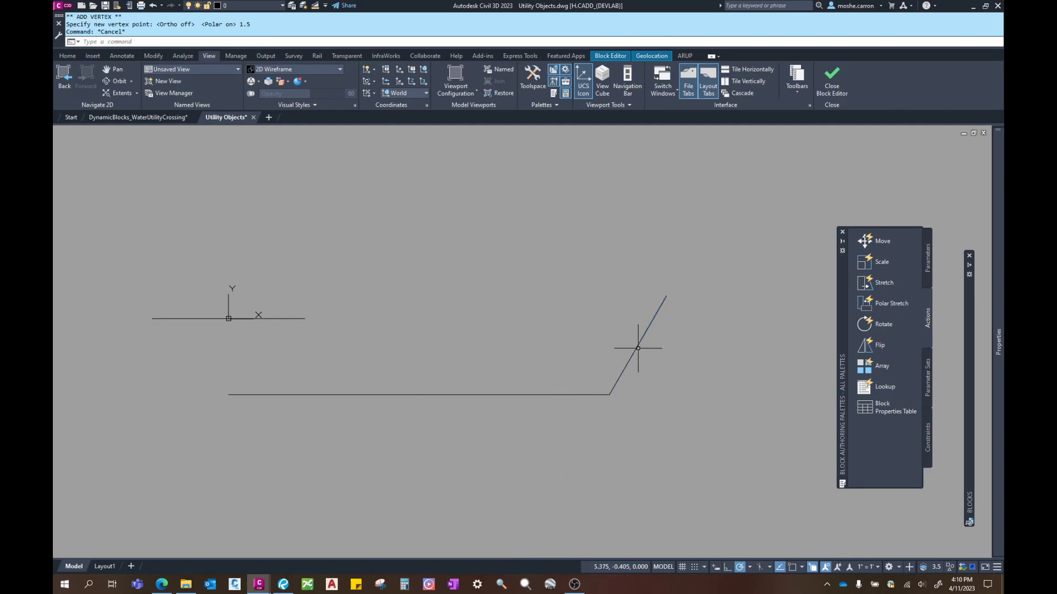
Mirror the lower polyline about the vertical line from its left end to the origin, with object snap on, keeping the source
left_click(625, 418)
left_click(565, 358)
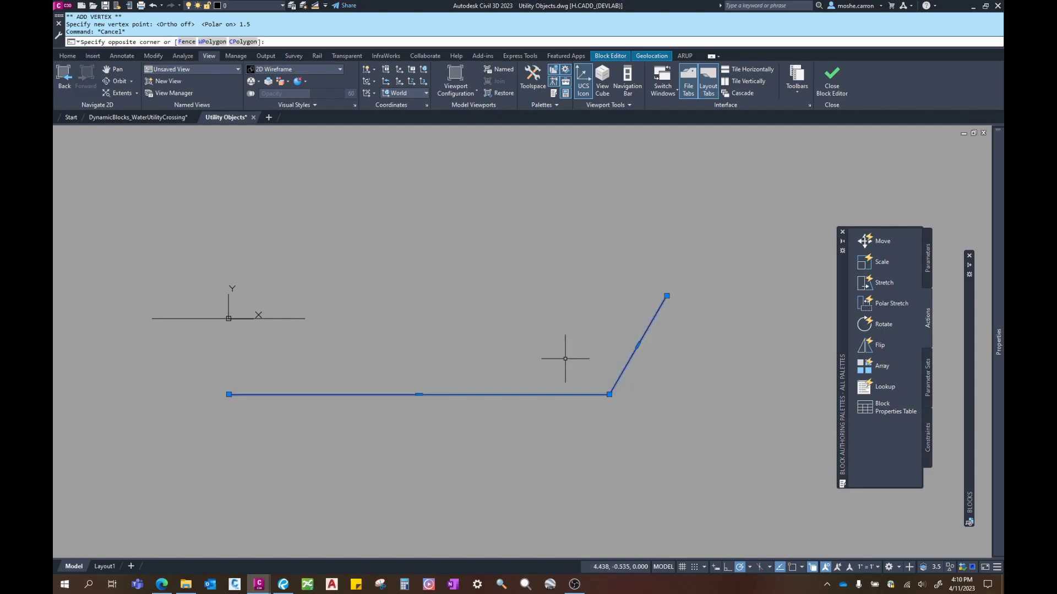
type("mi")
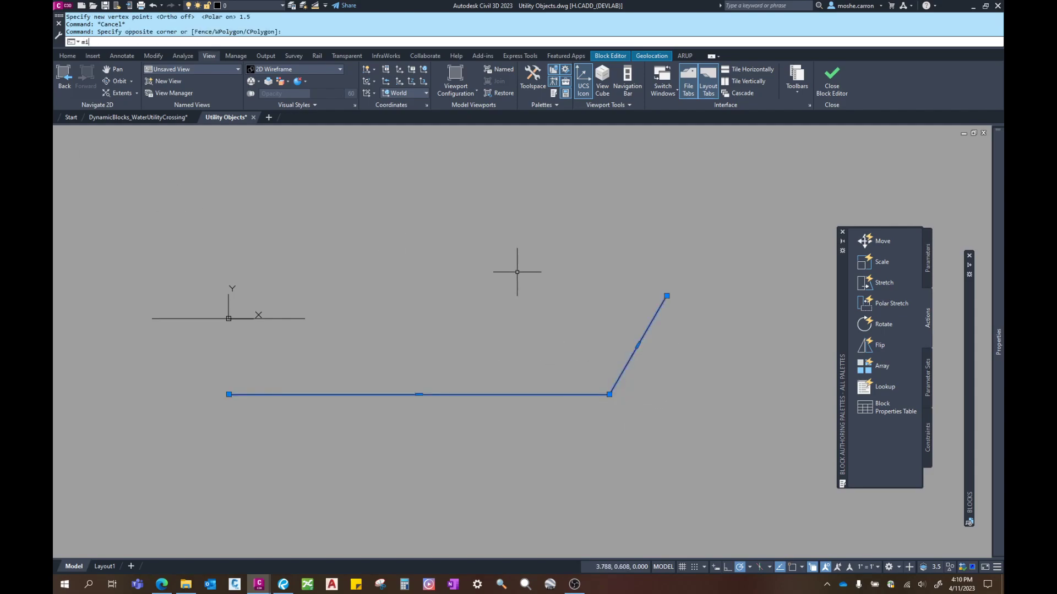
type("r")
key("Return")
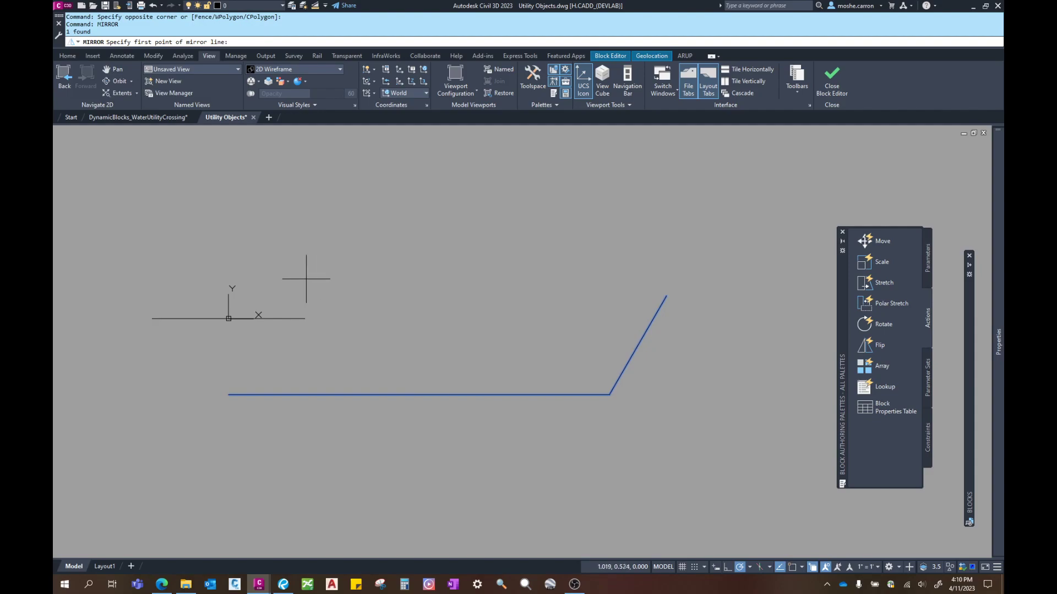
middle_click_drag(238, 434, 357, 428)
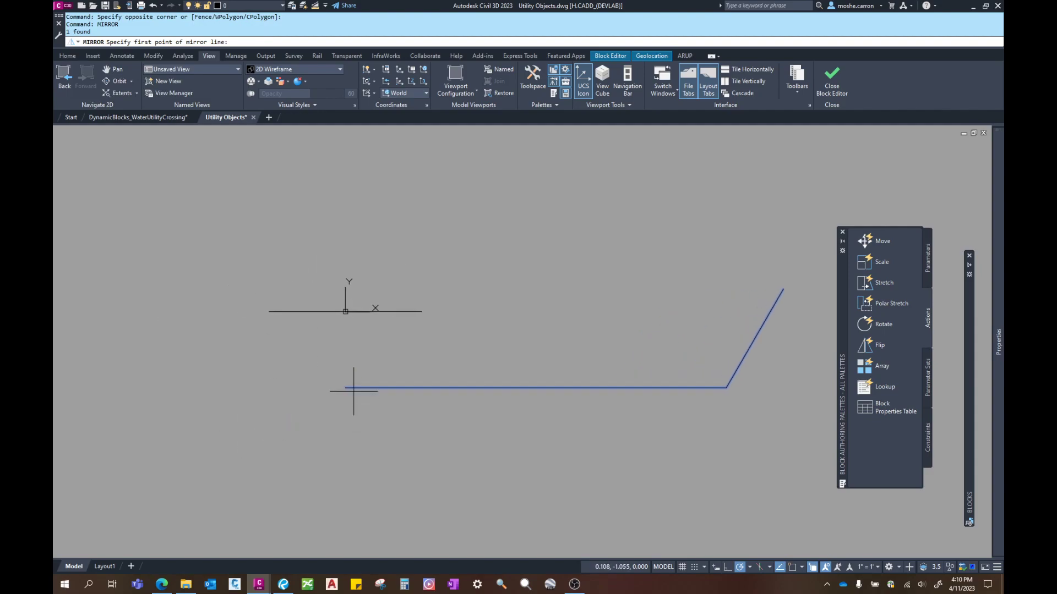
key("F3")
left_click(345, 387)
left_click(346, 311)
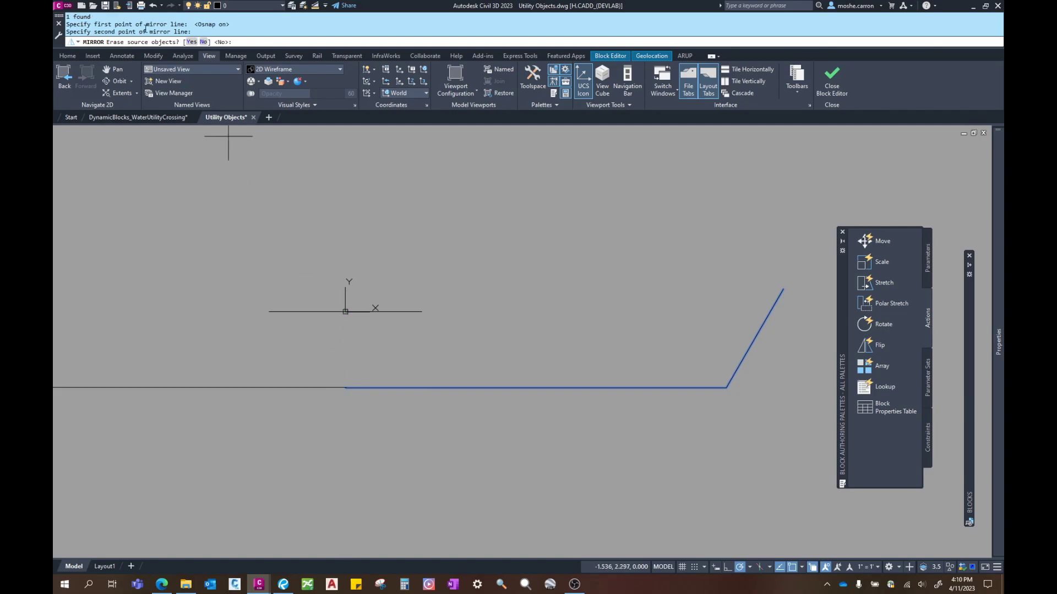
key("Return")
Join the lower polyline and its mirrored copy into one polyline
middle_click_drag(312, 433, 395, 418)
scroll(446, 405, "down", 4)
left_click_drag(570, 379, 447, 393)
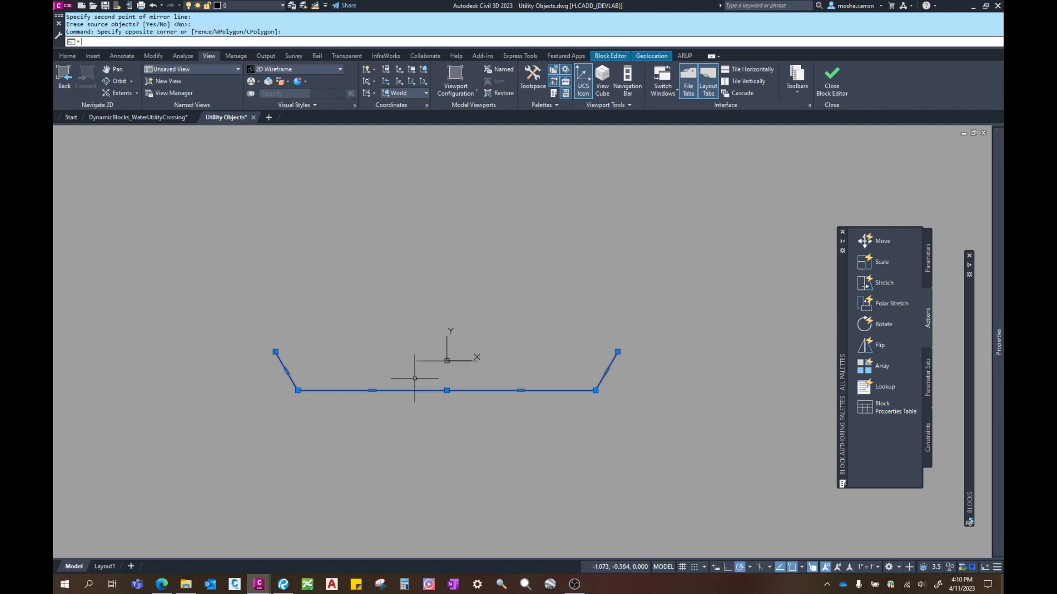
key("Return")
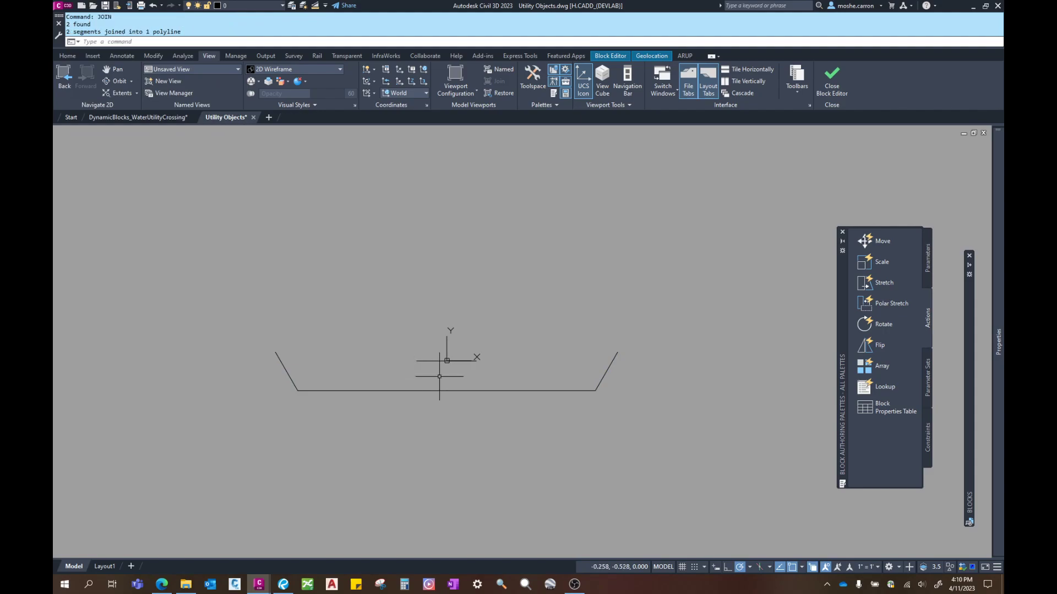
Remove the redundant middle vertex from the joined lower polyline
left_click(466, 391)
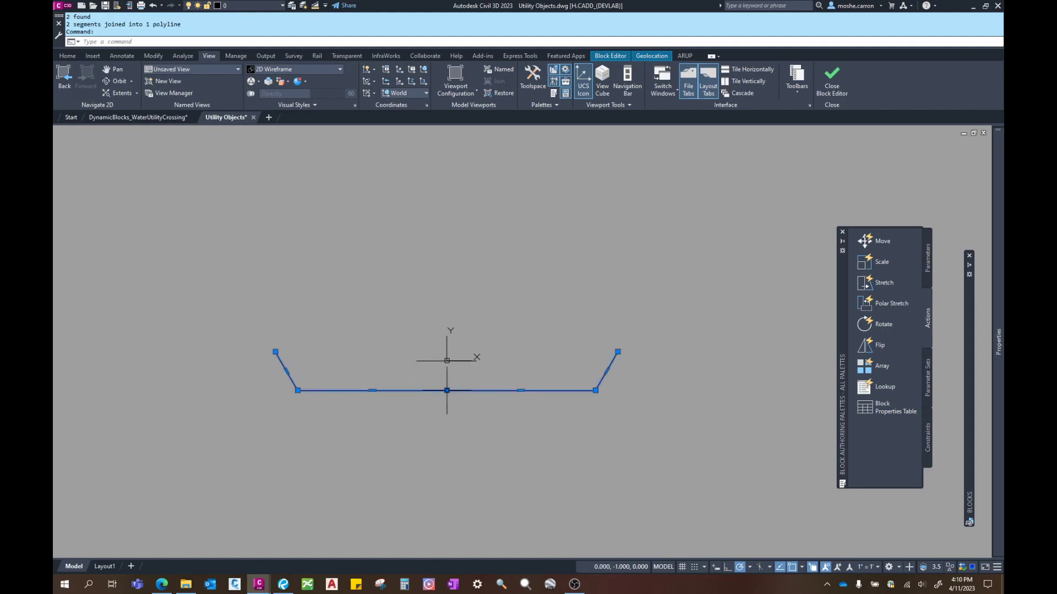
mouse_move(446, 390)
left_click(474, 431)
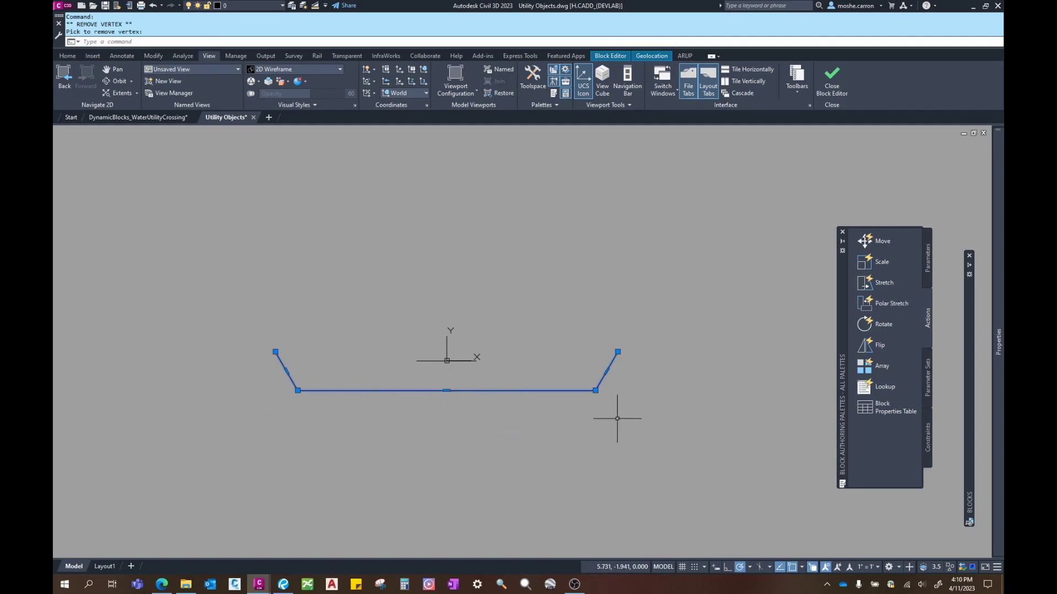
left_click(438, 361)
key("Escape")
key("Escape")
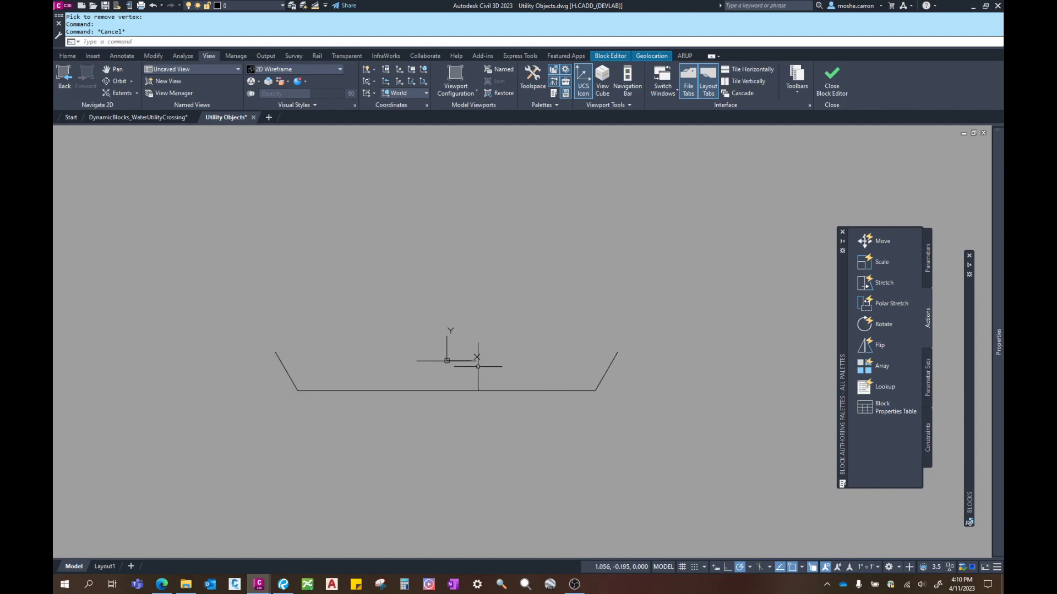
Move both the short upper polyline and the lower polyline to the Defpoints layer
left_click(437, 389)
left_click(420, 338)
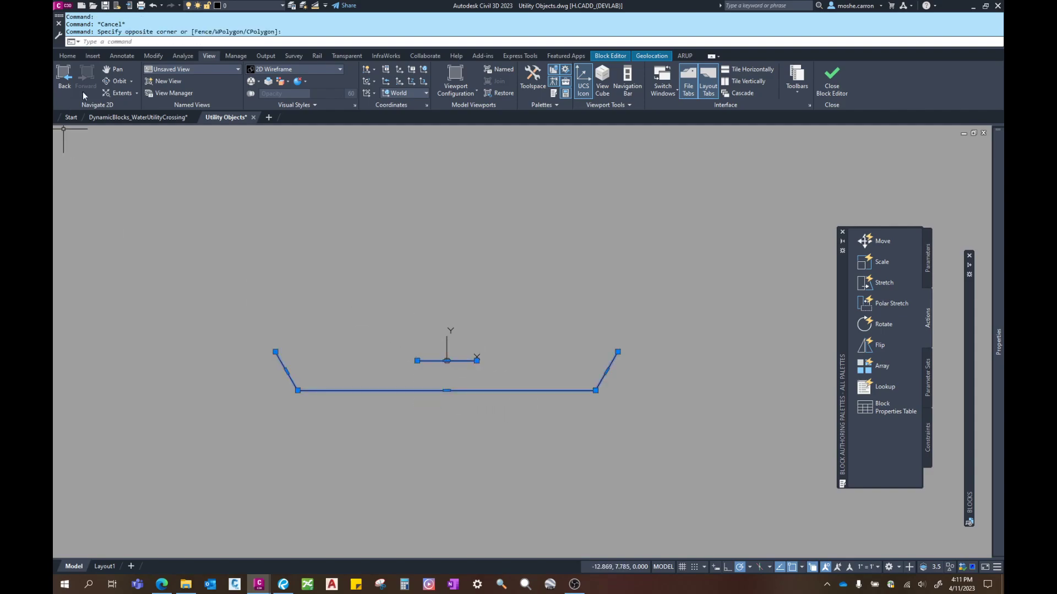
left_click(281, 6)
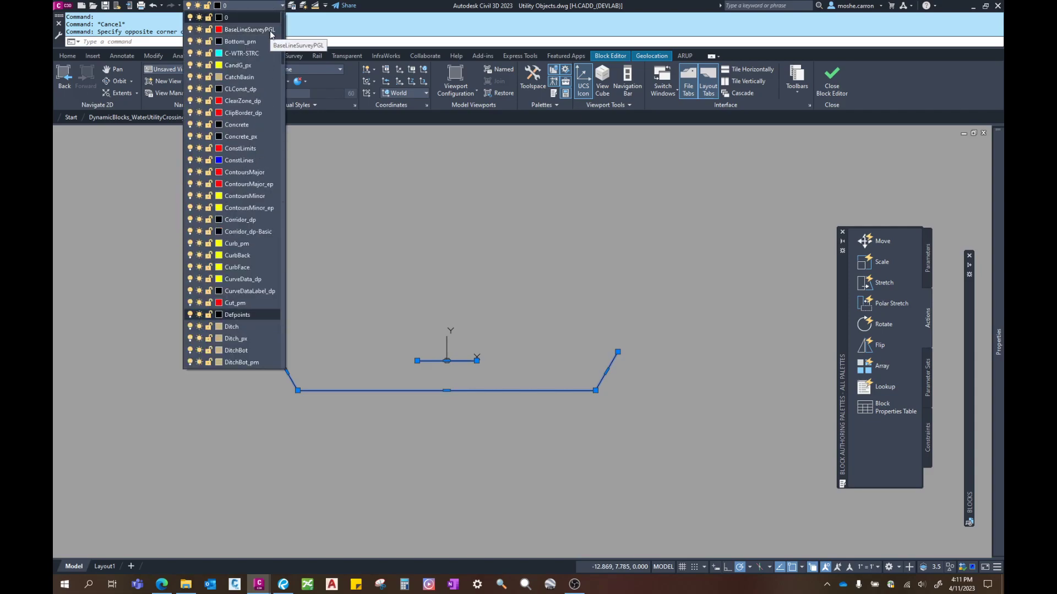
left_click(254, 314)
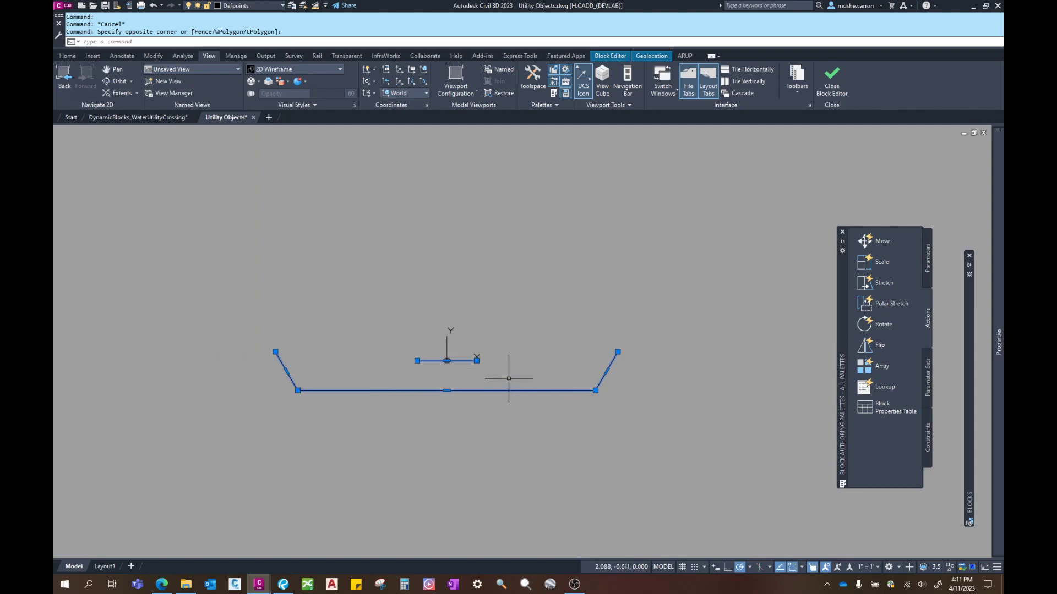
key("Escape")
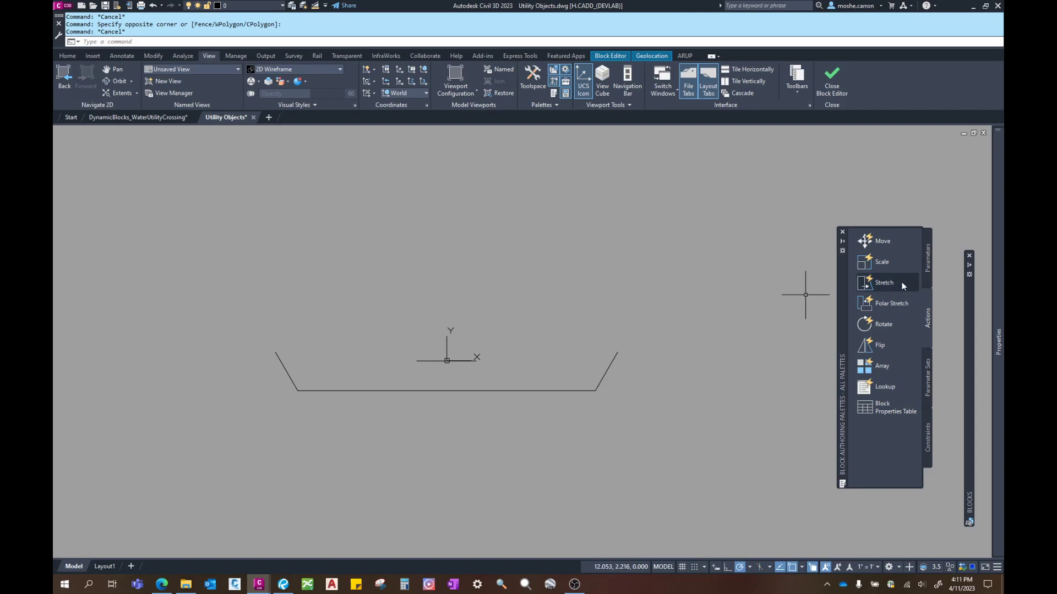
Add a linear parameter along the right sloped segment, from its lower corner to its upper end, with the label outside
left_click_drag(843, 331, 835, 343)
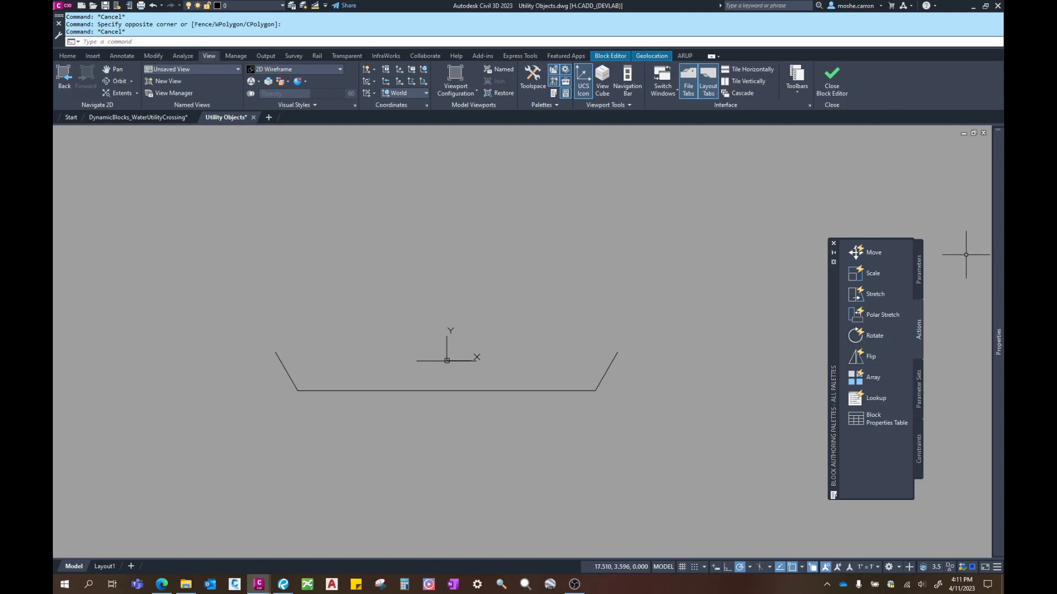
left_click_drag(831, 332, 819, 339)
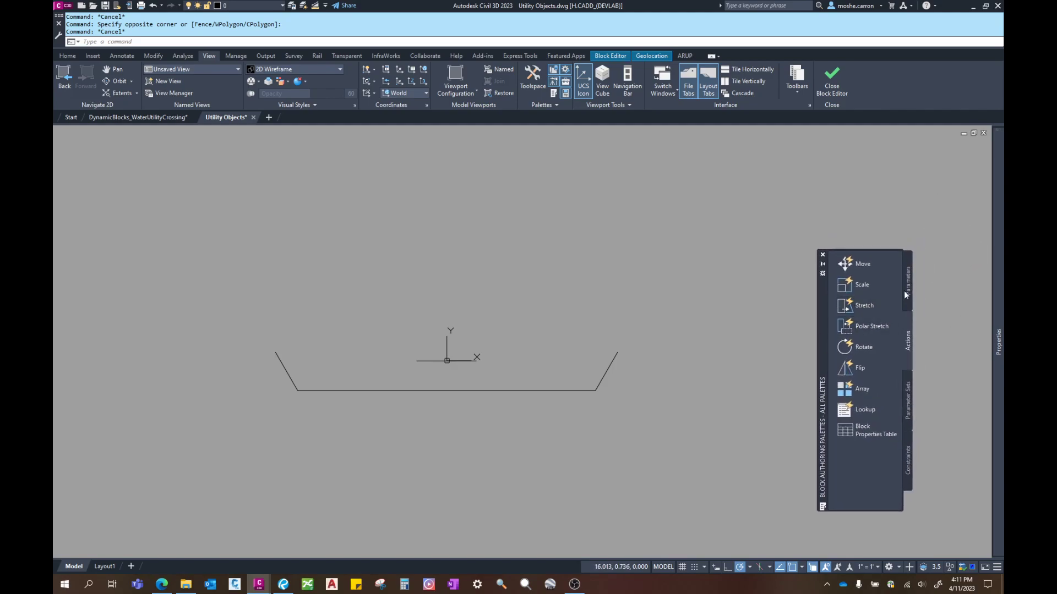
left_click(906, 295)
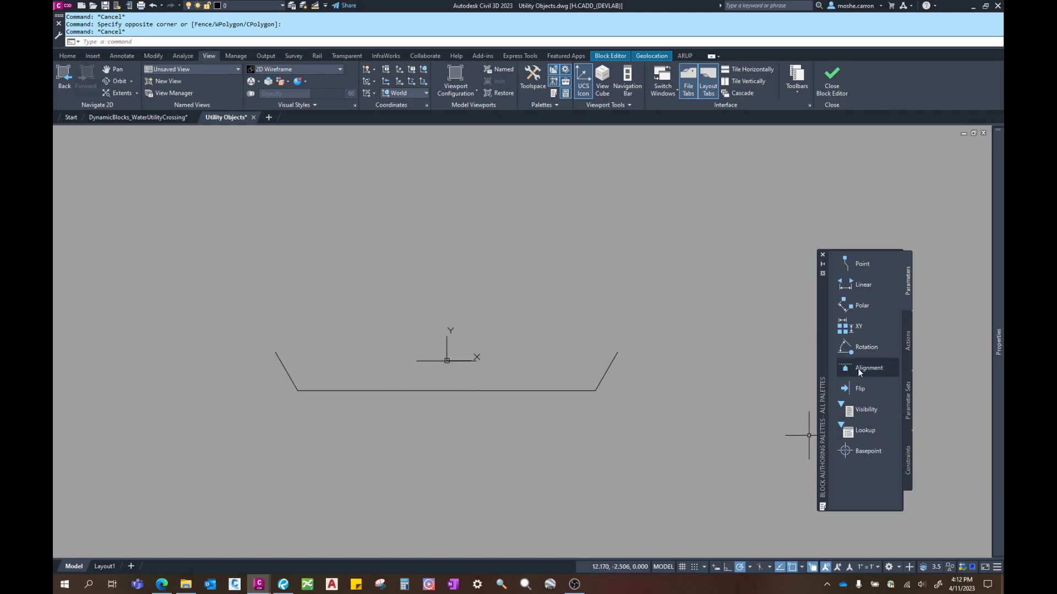
left_click(864, 285)
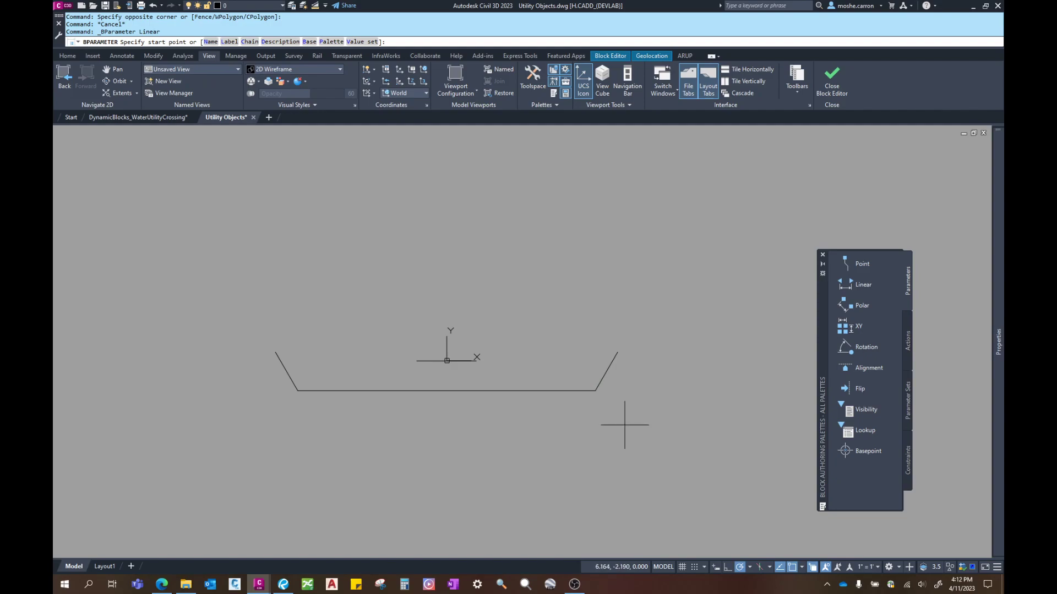
left_click(595, 390)
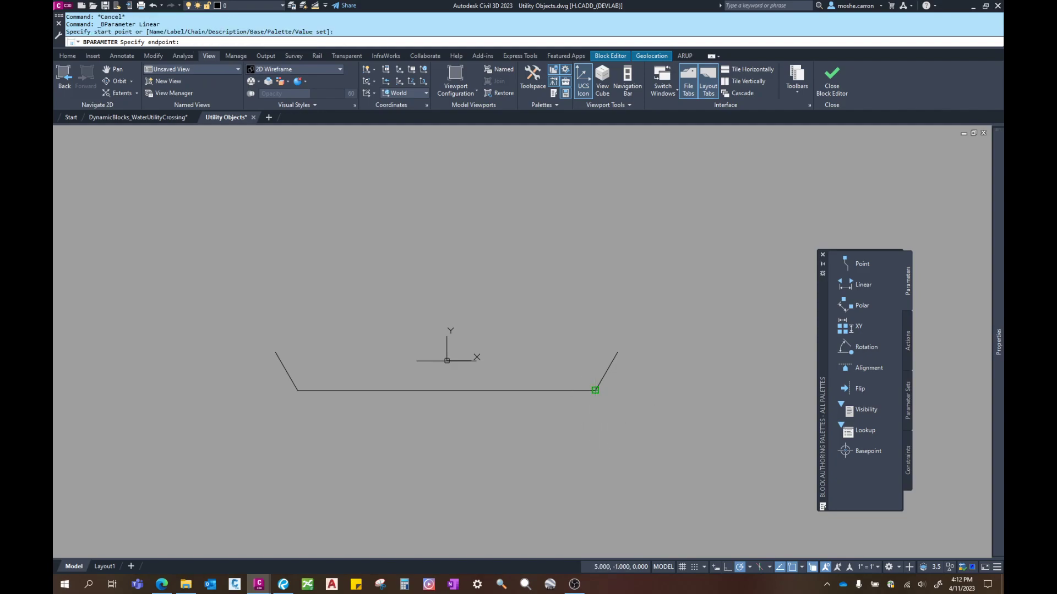
left_click(617, 351)
left_click(632, 368)
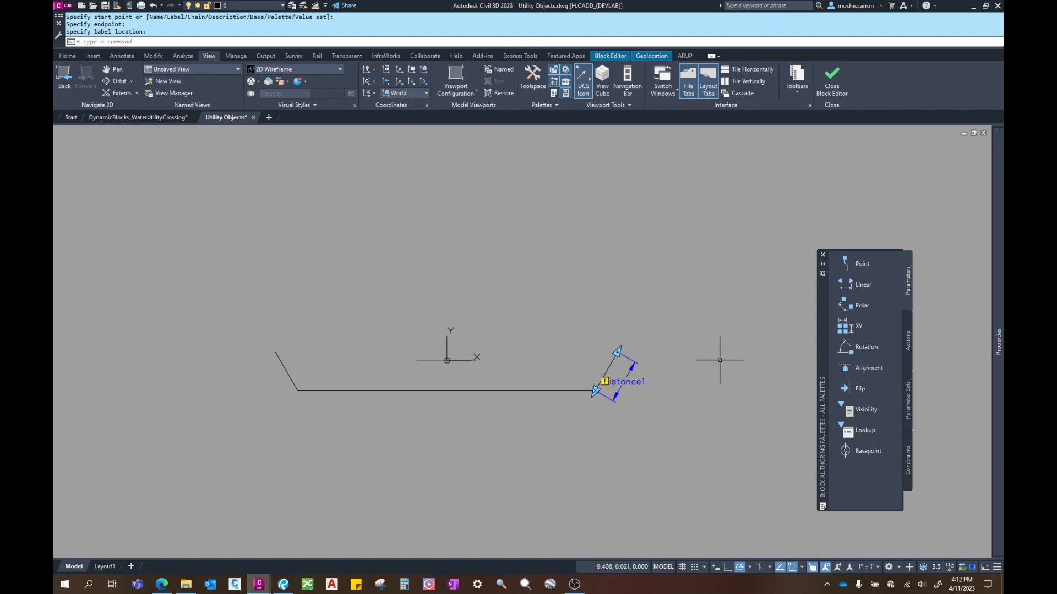
Add a linear parameter along the left sloped segment, from its lower corner to its upper end, with the label outside
left_click(863, 287)
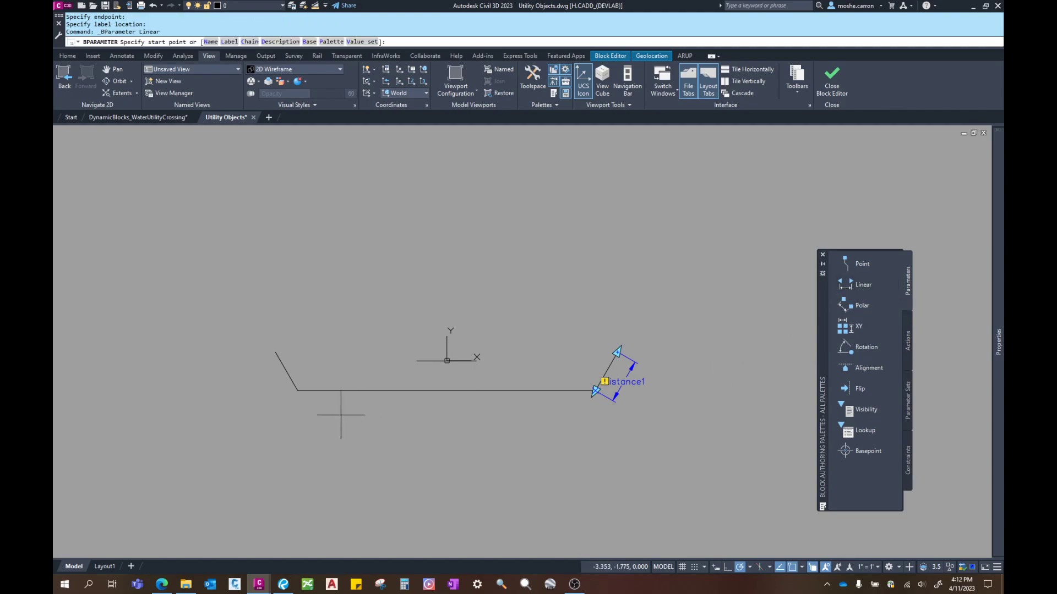
left_click(298, 391)
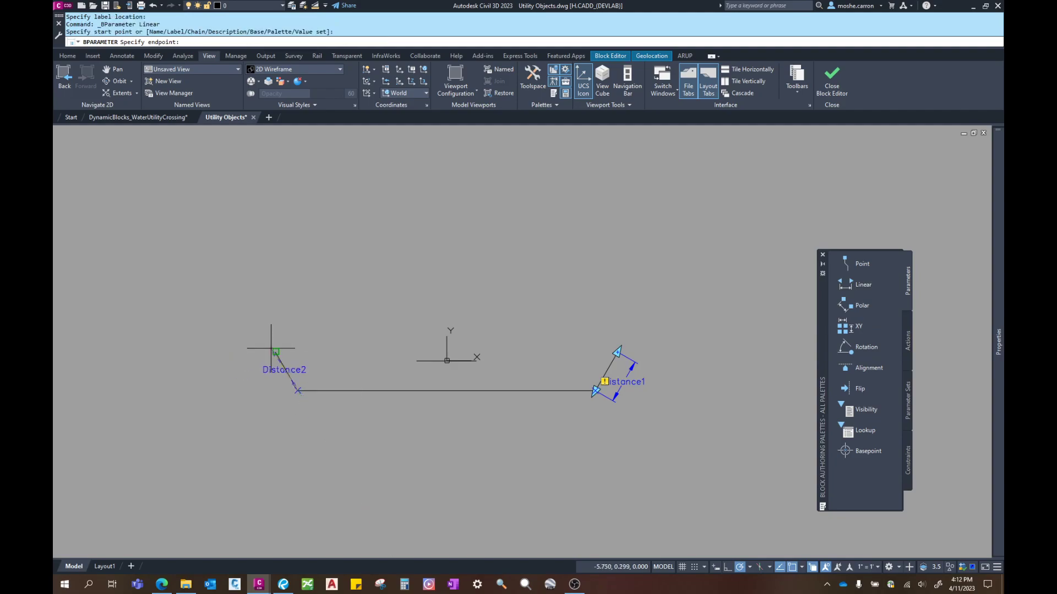
left_click(276, 351)
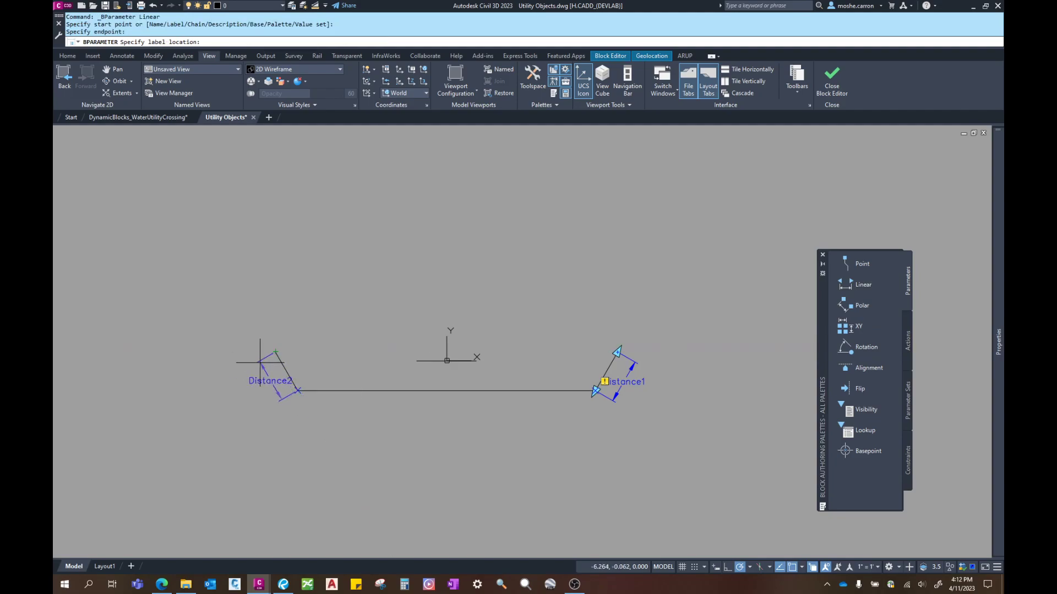
left_click(255, 359)
key("Escape")
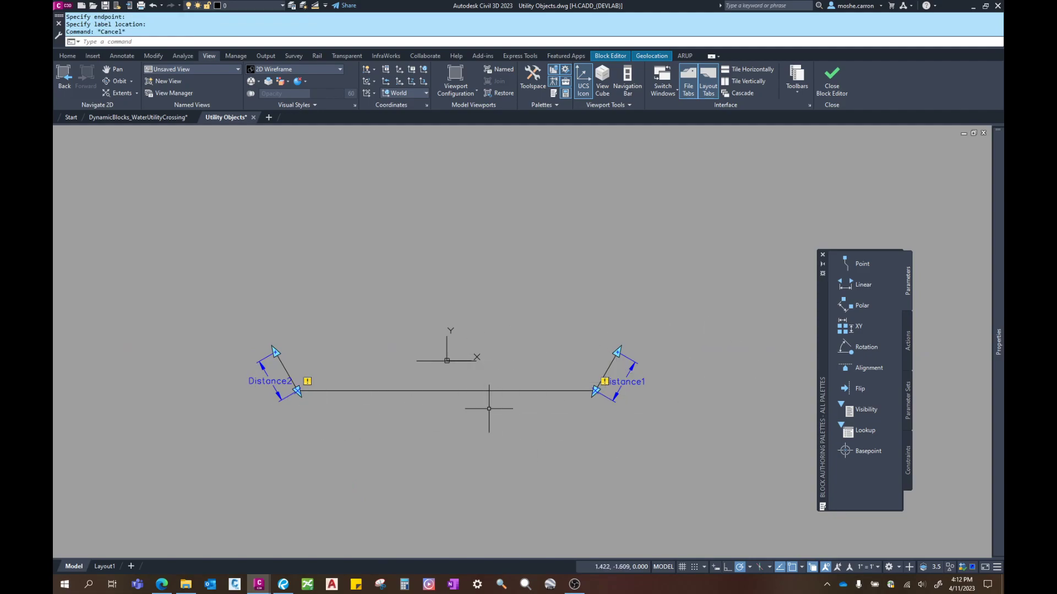
Set the number of grips to 1 for both sloped linear parameters, keeping the properties docked beside the drawing
left_click(286, 422)
left_click(259, 382)
left_click(630, 407)
left_click(615, 378)
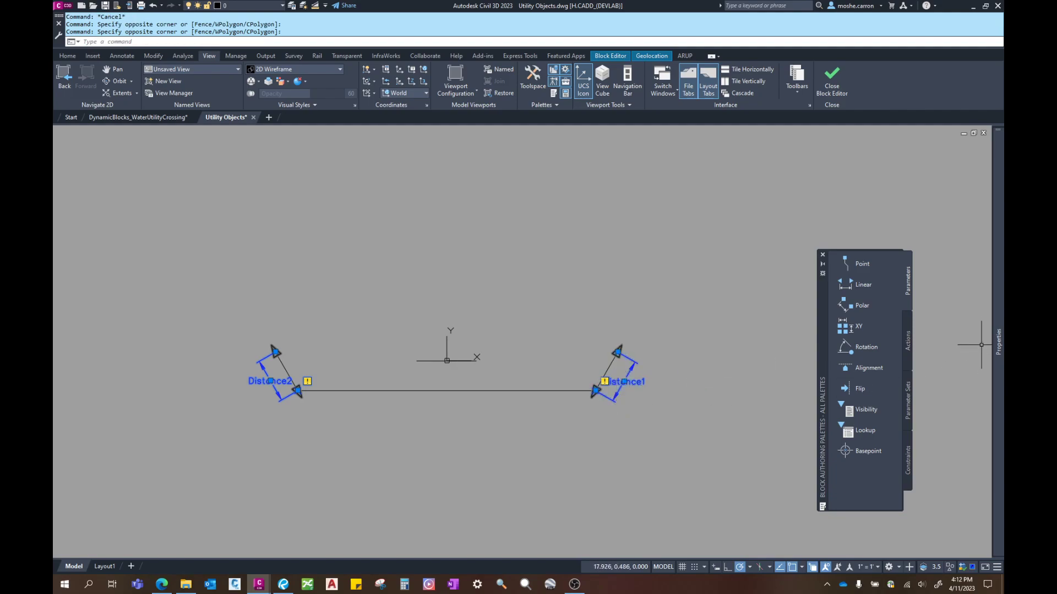
mouse_move(997, 343)
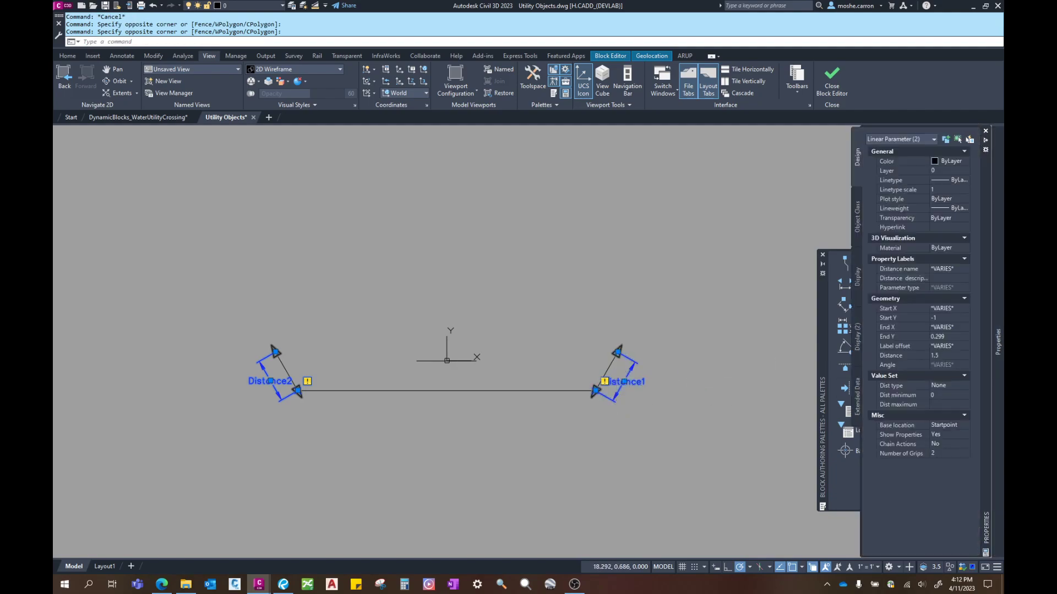
left_click(986, 142)
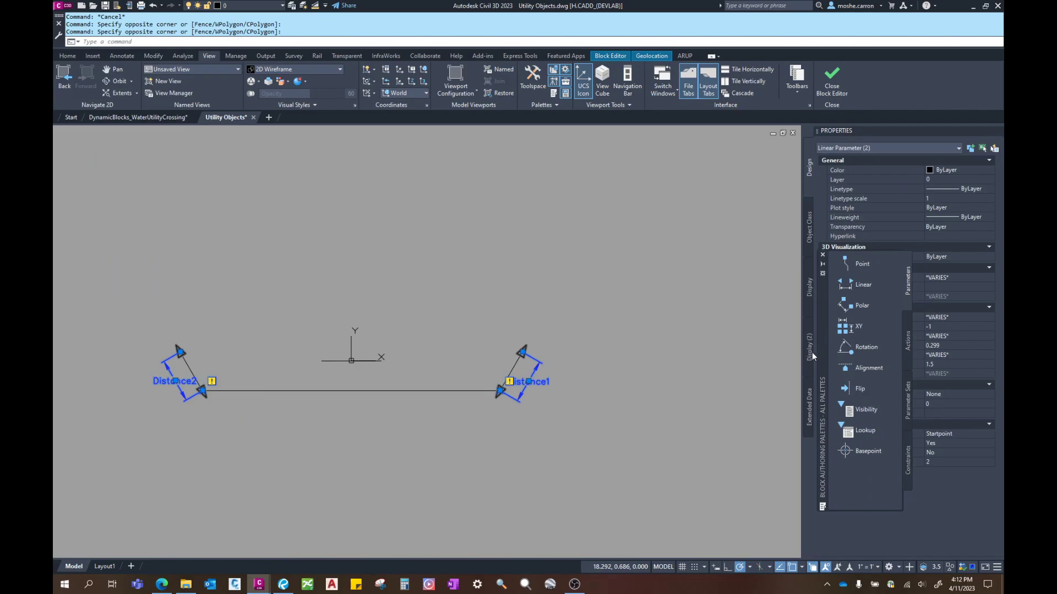
left_click_drag(822, 352, 650, 352)
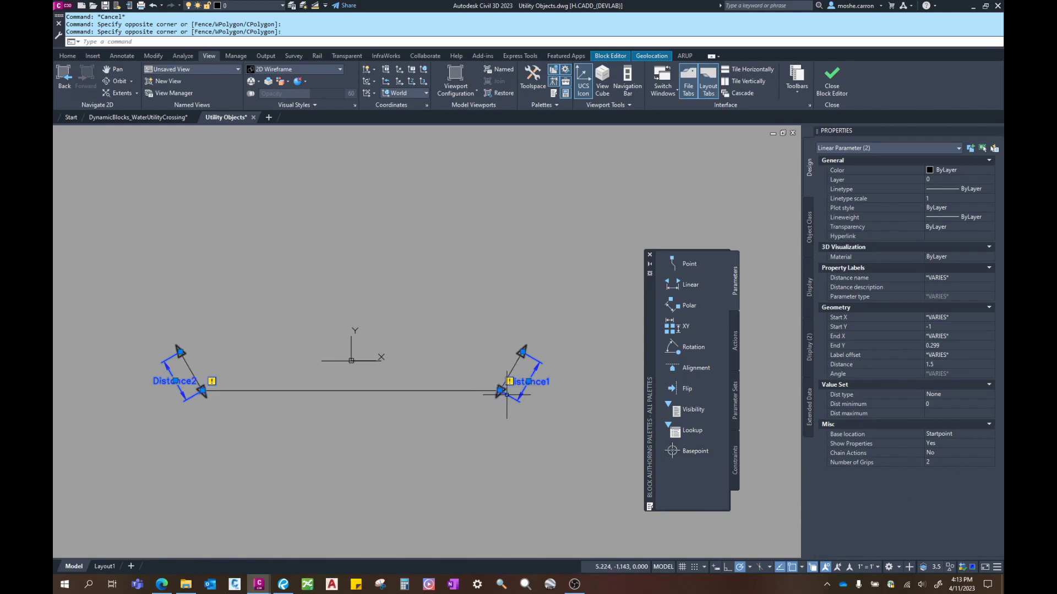
left_click(934, 462)
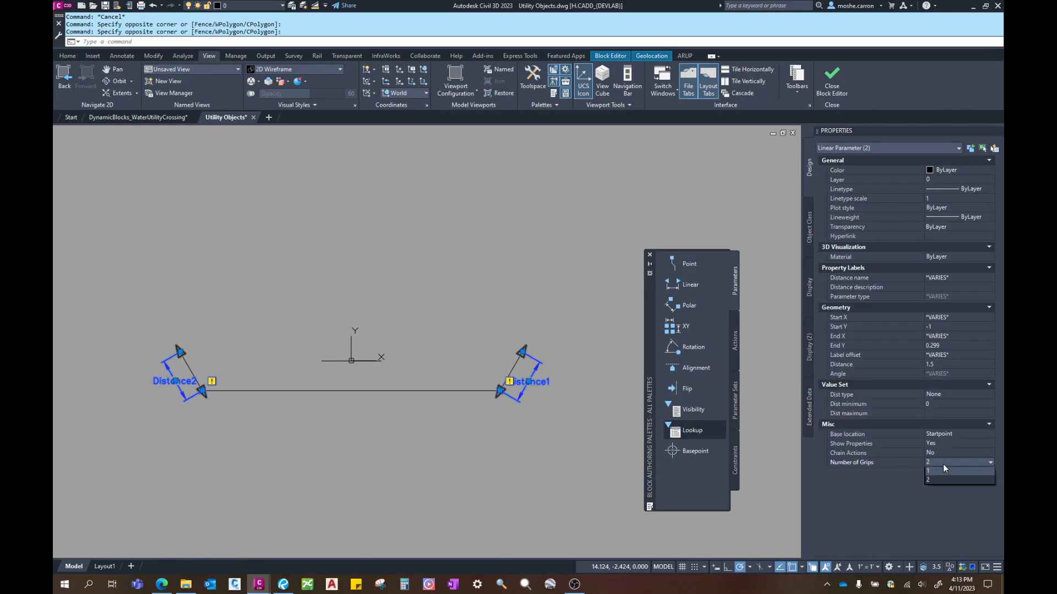
left_click(941, 471)
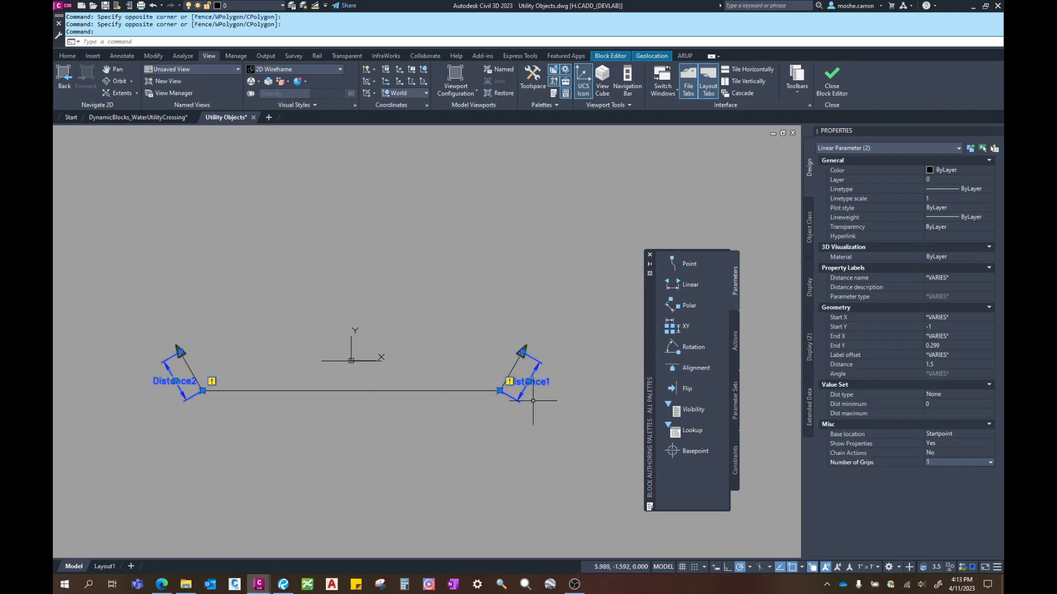
key("Escape")
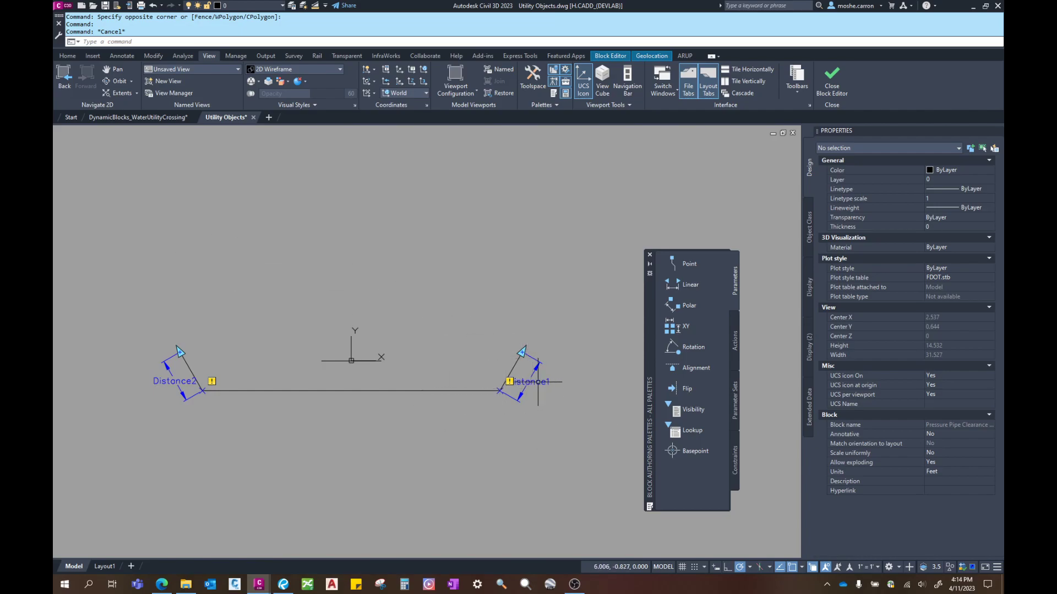
Add a vertical linear parameter from the midpoint of the lower polyline's horizontal segment to the origin, and select it
left_click(695, 285)
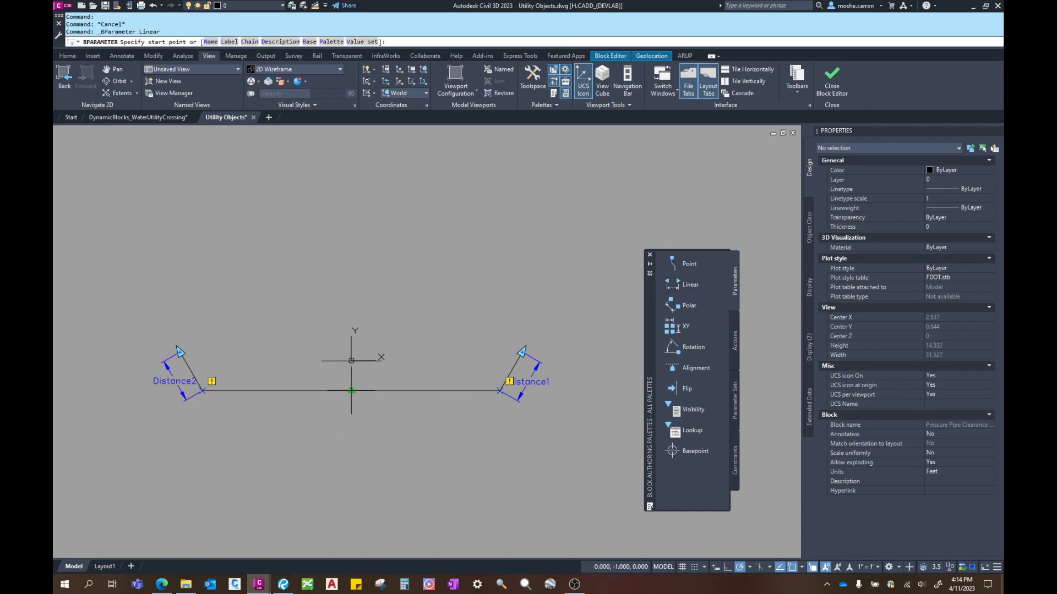
left_click(351, 391)
left_click(351, 360)
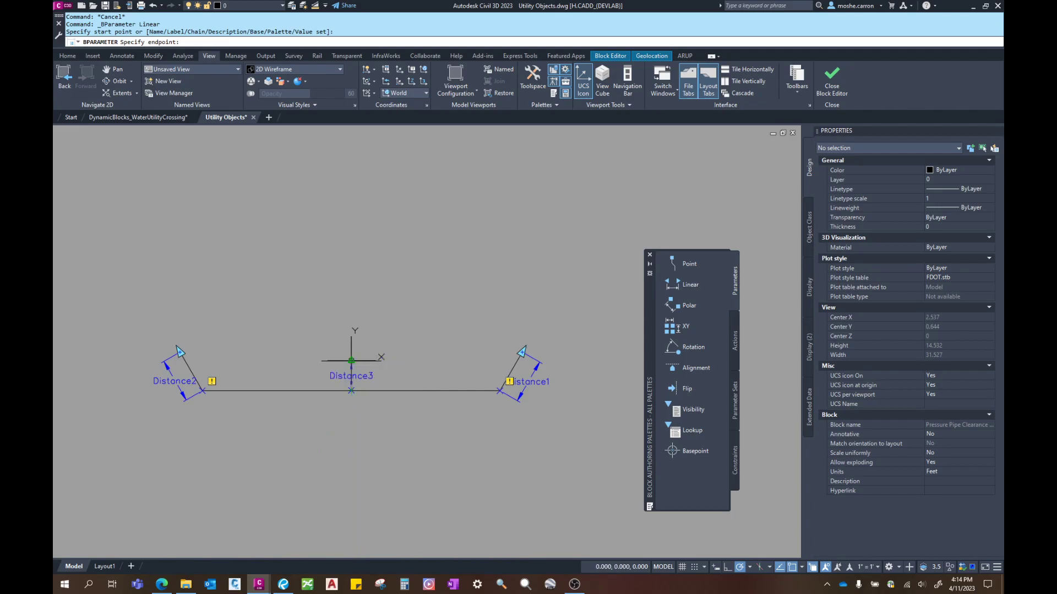
left_click(348, 369)
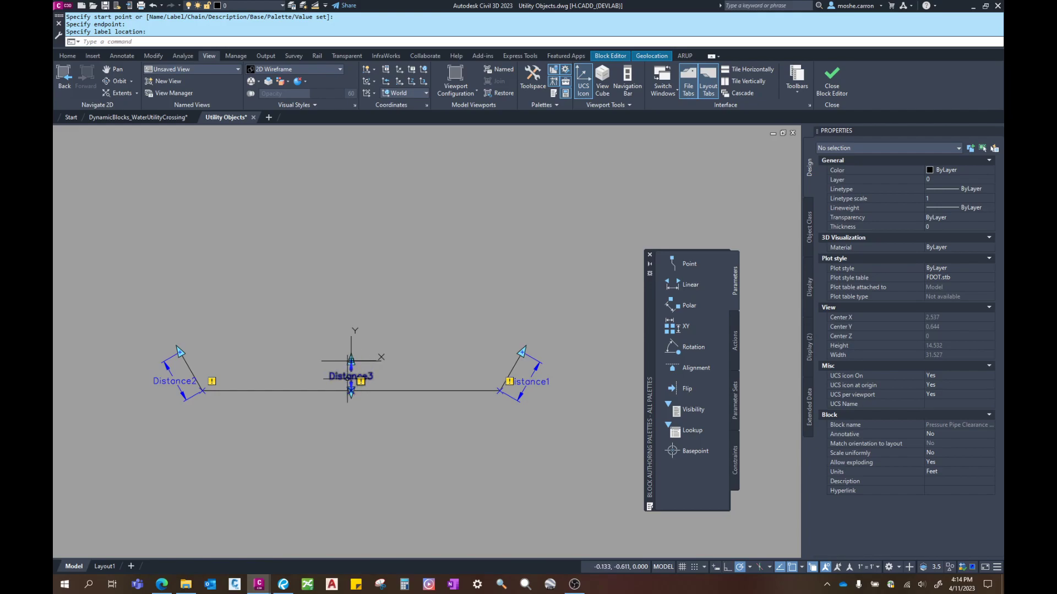
left_click(346, 377)
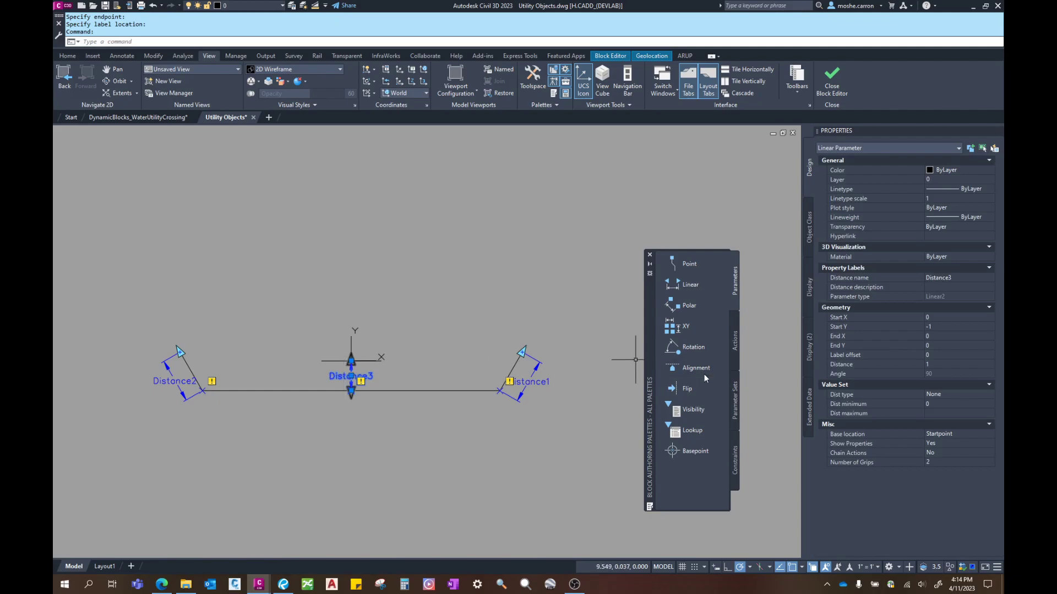
Set the number of grips to 1 for the vertical linear parameter and deselect it
left_click(936, 460)
left_click(937, 460)
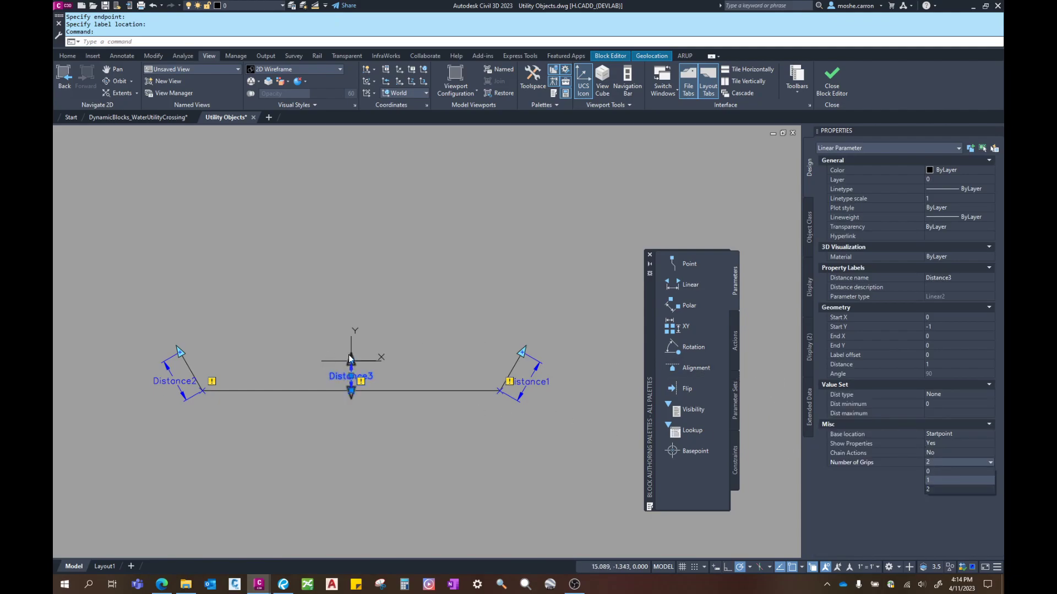
left_click(944, 481)
left_click(284, 429)
key("Escape")
key("Escape")
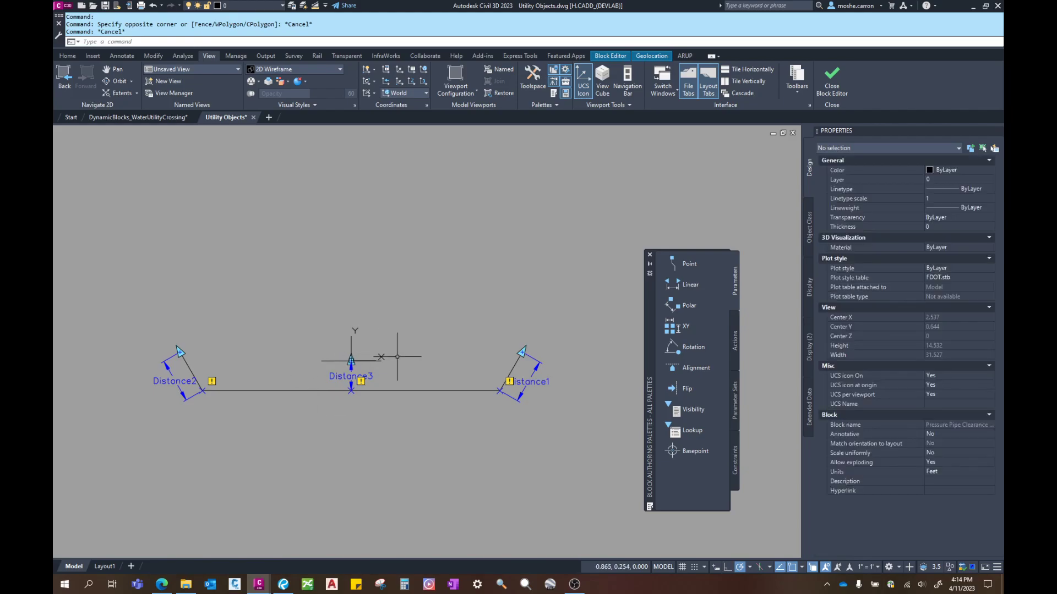
Replace the vertical linear parameter with one that starts at the origin and ends at the midpoint of the horizontal segment
left_click(368, 378)
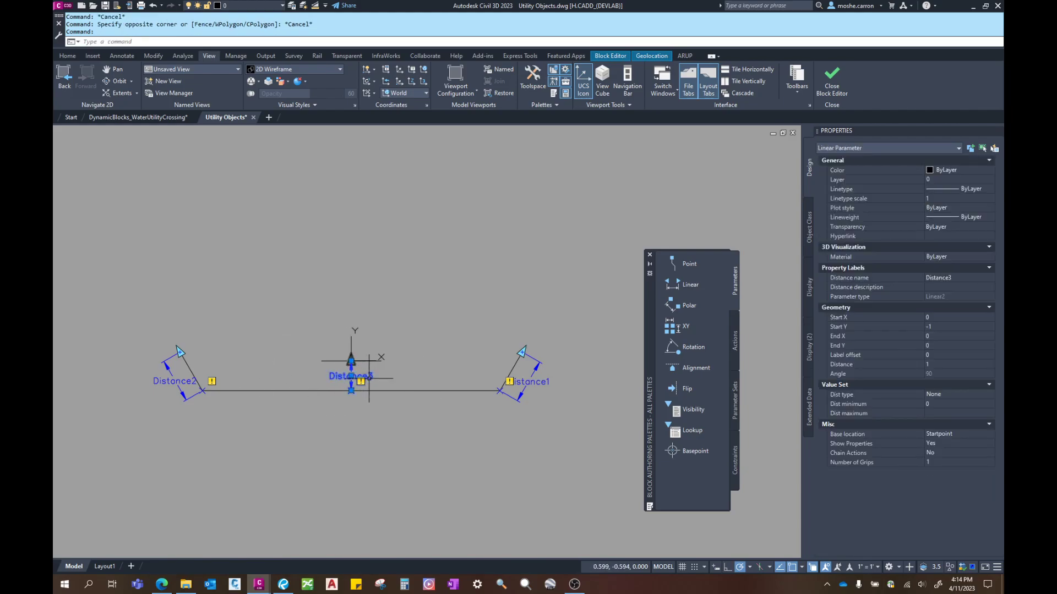
key("Delete")
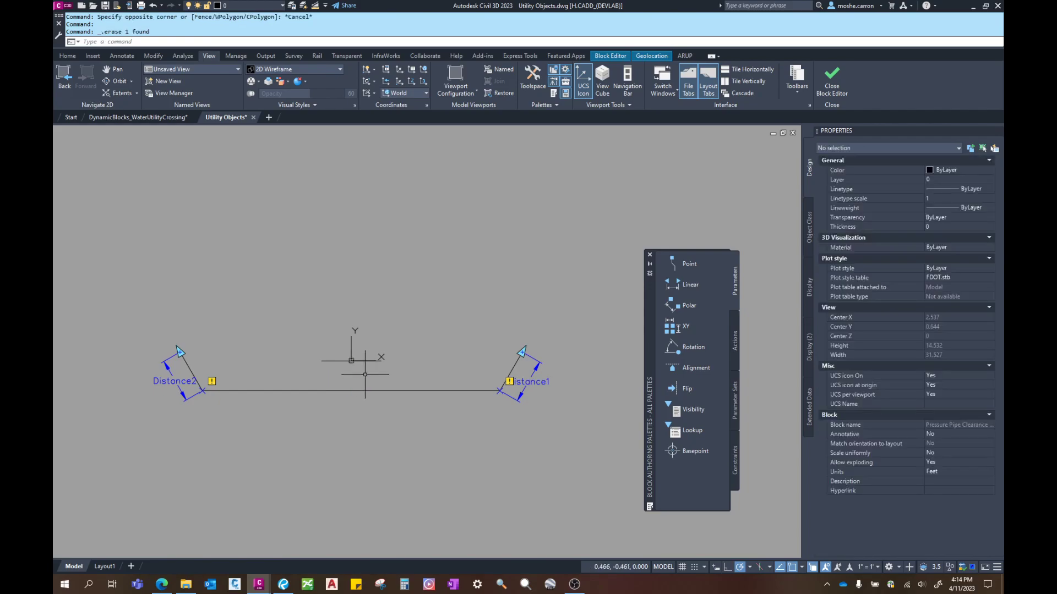
left_click(685, 287)
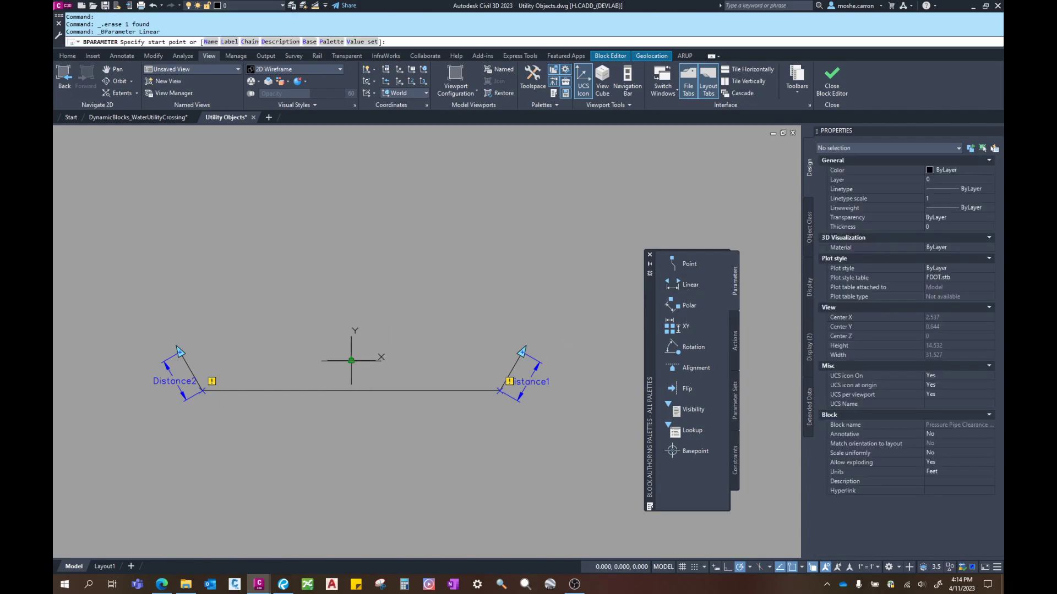
left_click(351, 360)
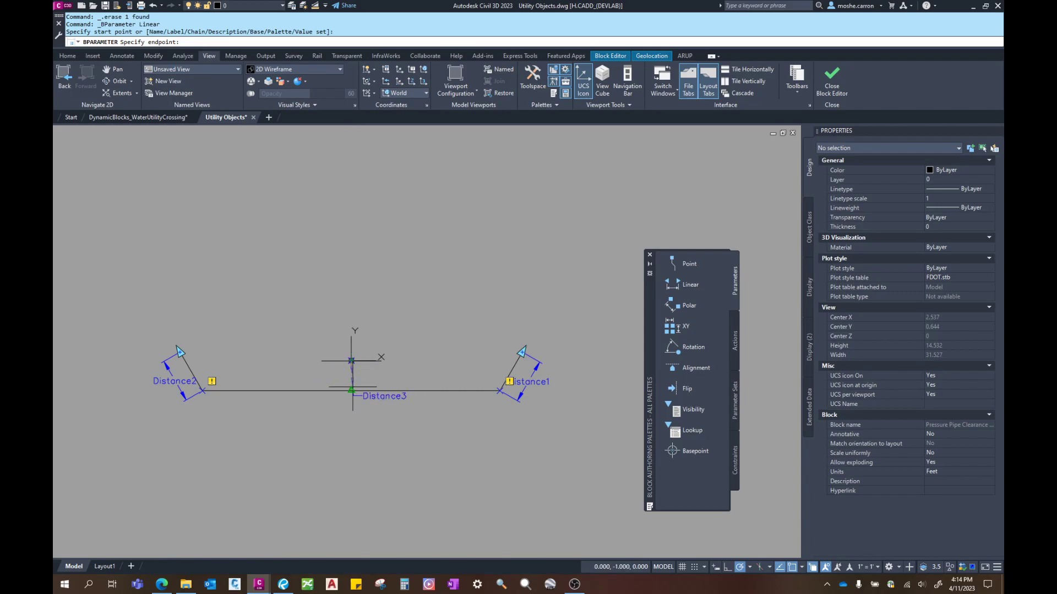
left_click(351, 390)
left_click(351, 376)
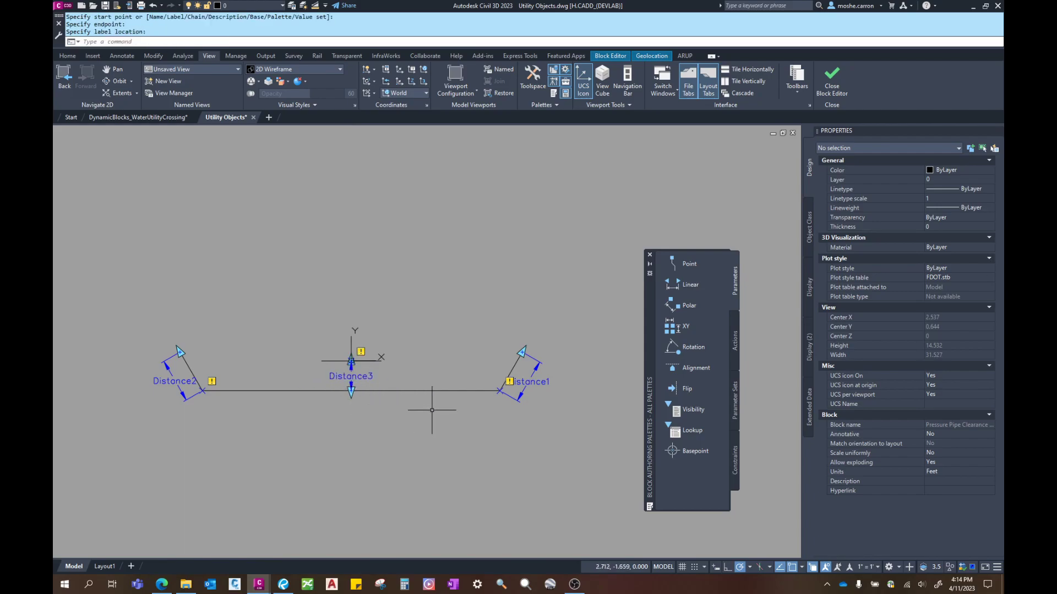
Set the number of grips to 1 for the new vertical linear parameter, leaving only its lower grip
left_click(352, 376)
left_click(933, 464)
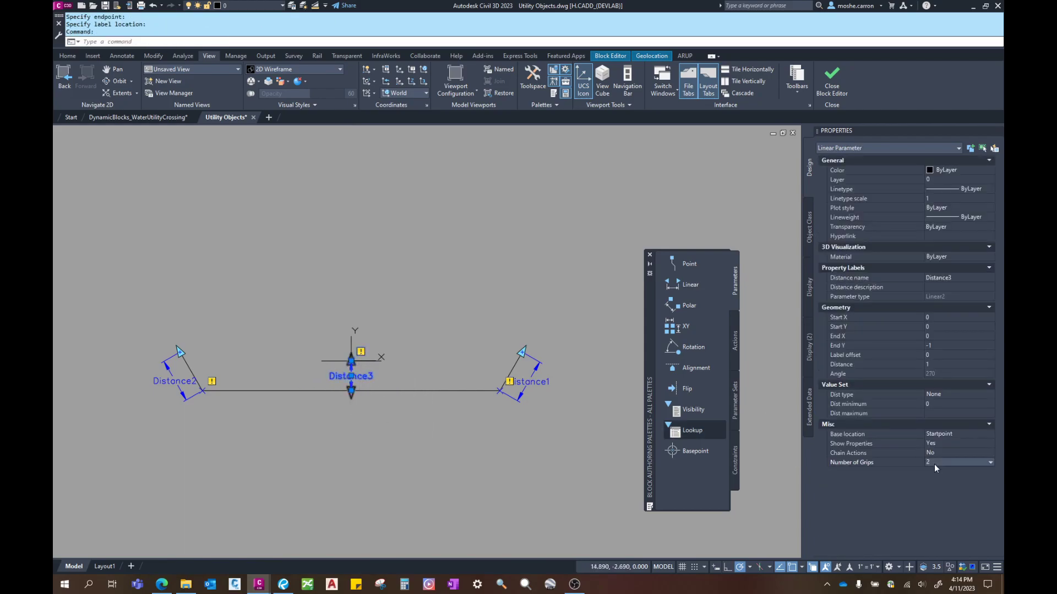
left_click(934, 464)
left_click(933, 478)
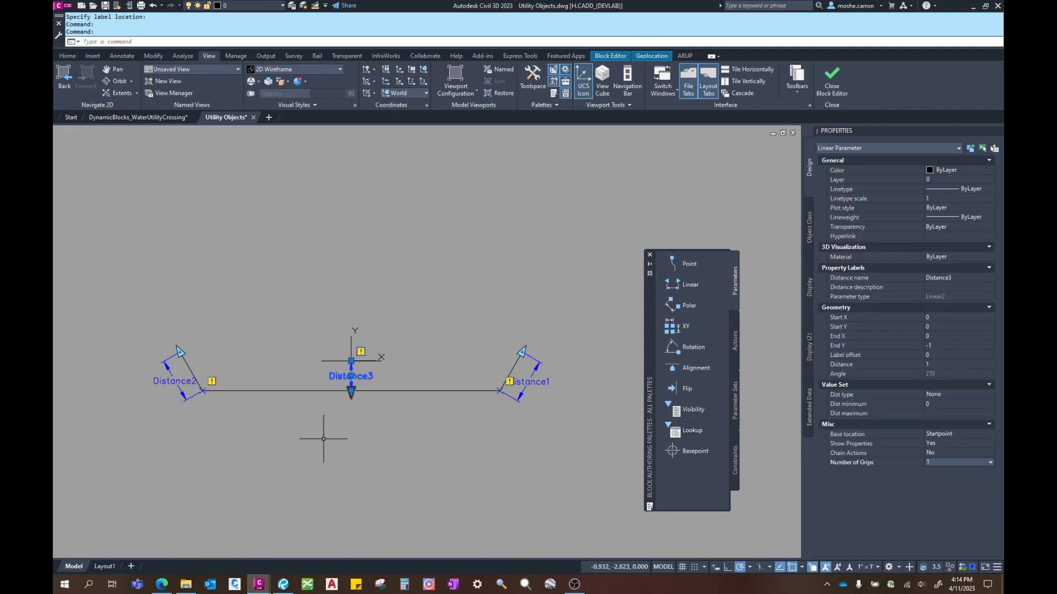
key("Escape")
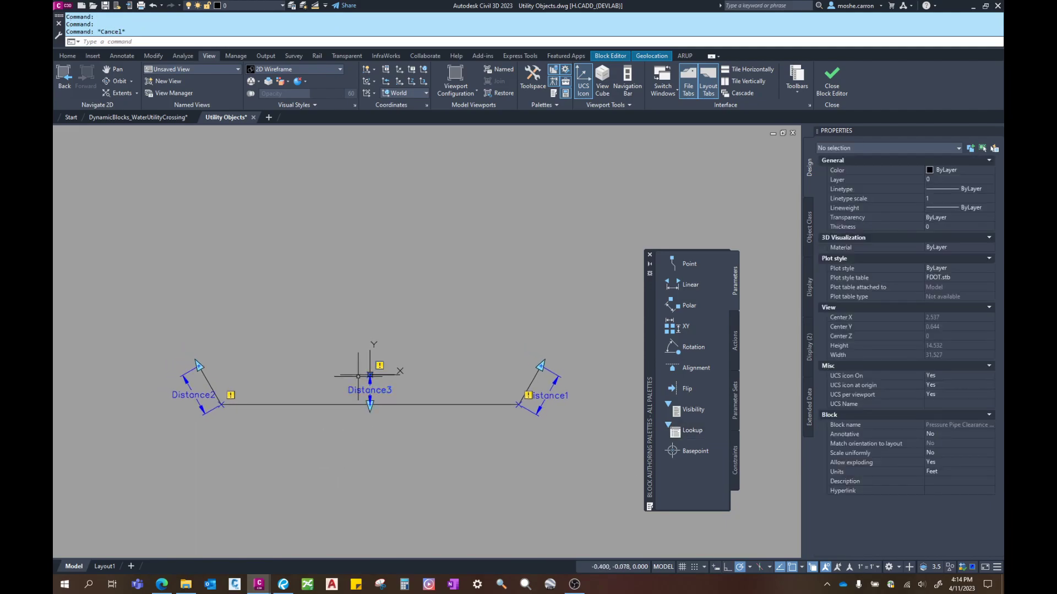
Rename the vertical parameter's distance to Offset Distance and move its label just below the horizontal segment, left of the parameter
scroll(368, 395, "up", 2)
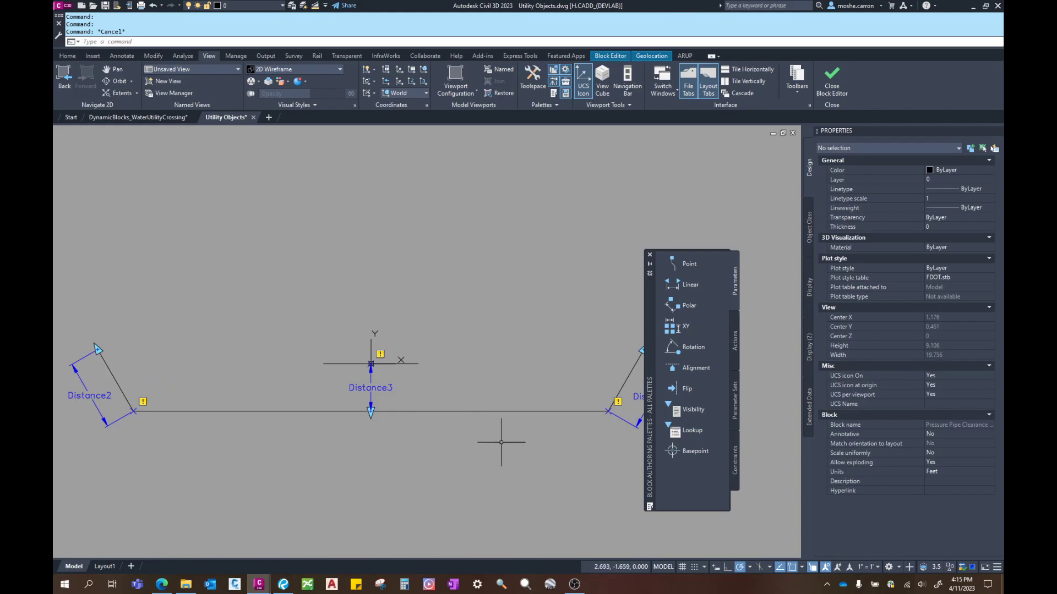
left_click(370, 388)
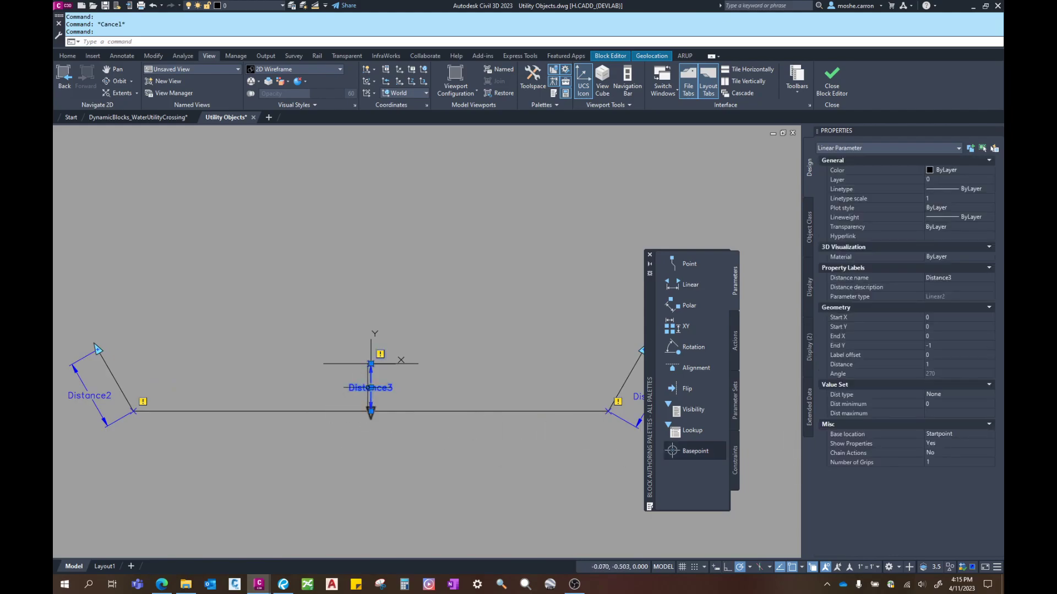
left_click(957, 278)
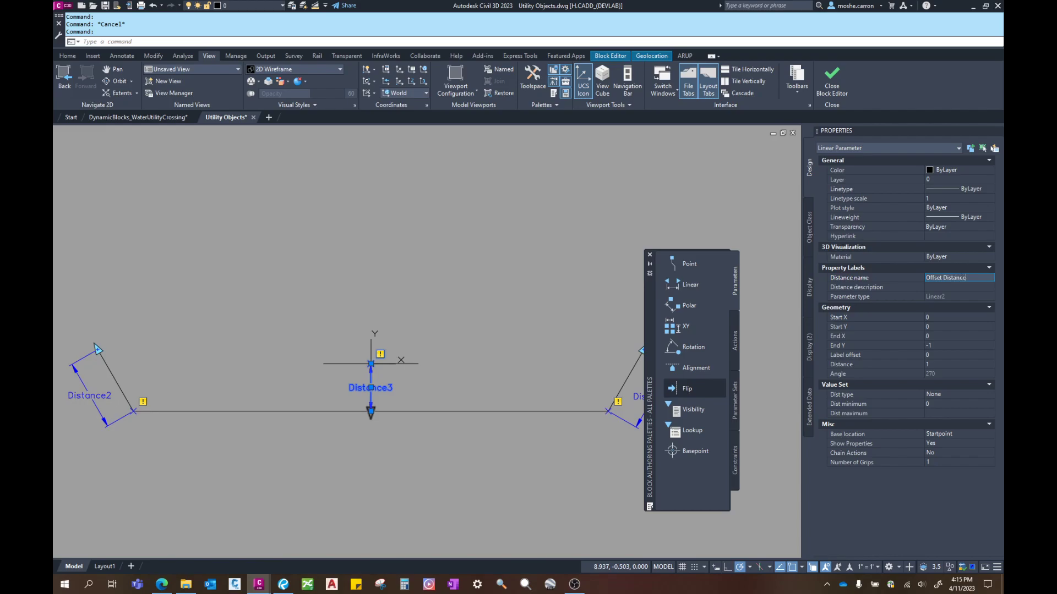
left_click(542, 477)
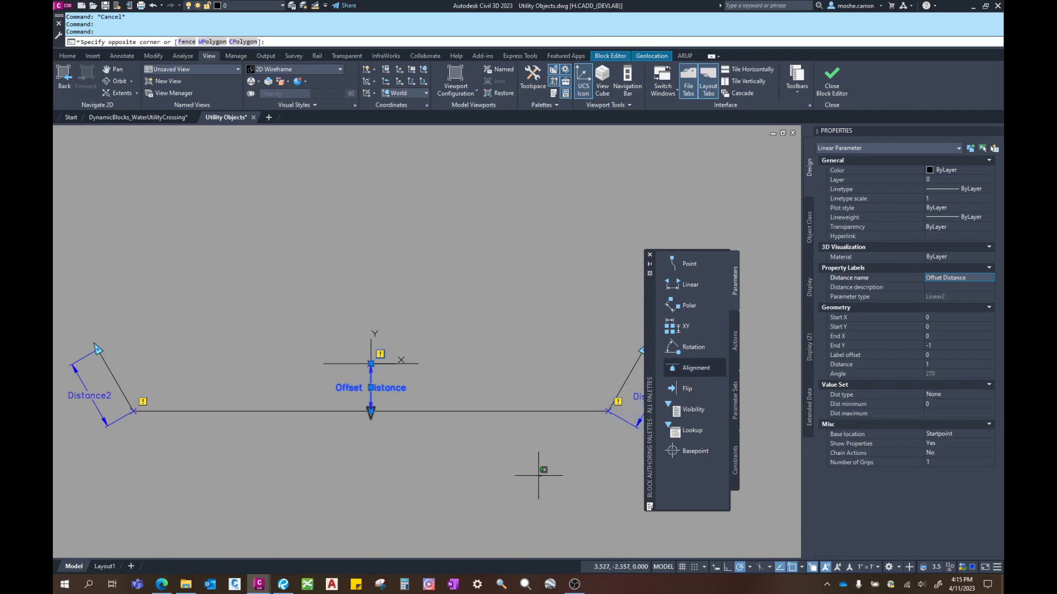
key("Escape")
scroll(440, 333, "down", 3)
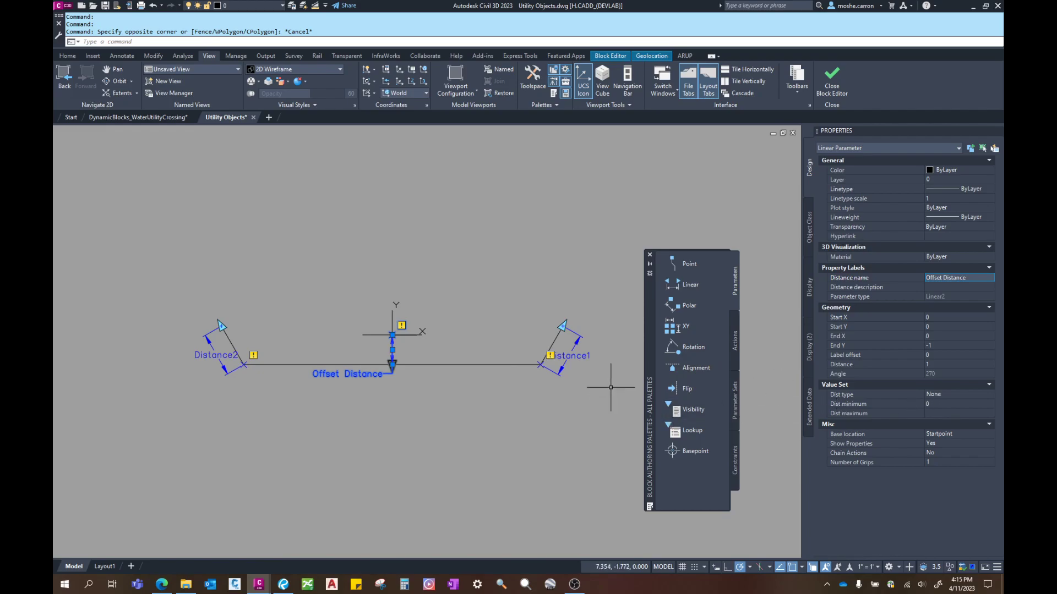
Set the Offset Distance parameter's distance type to List and define its allowed values as 0.5 and 1
left_click(955, 396)
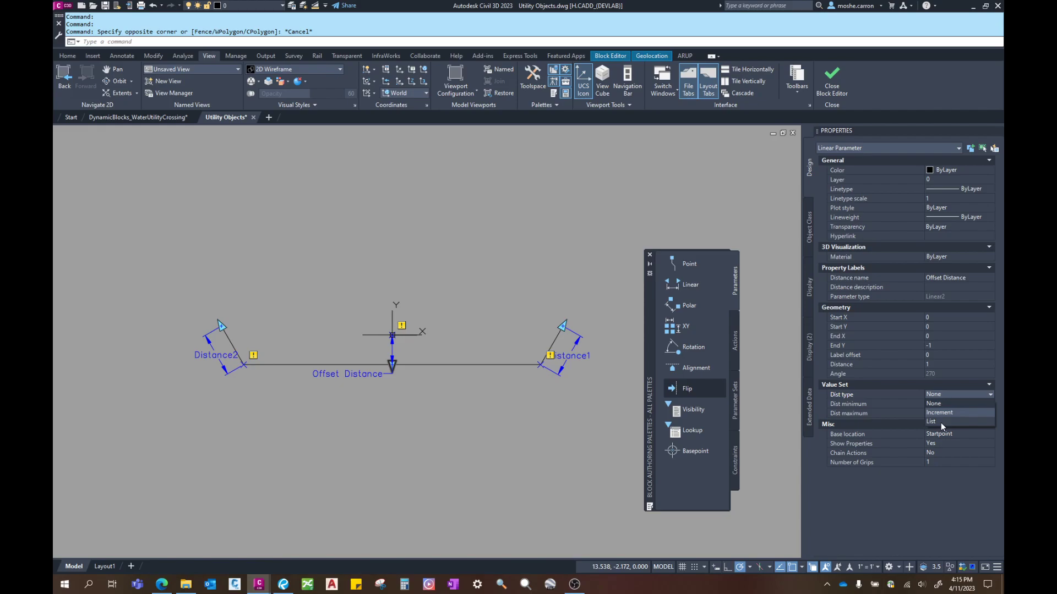
left_click(939, 421)
left_click(939, 403)
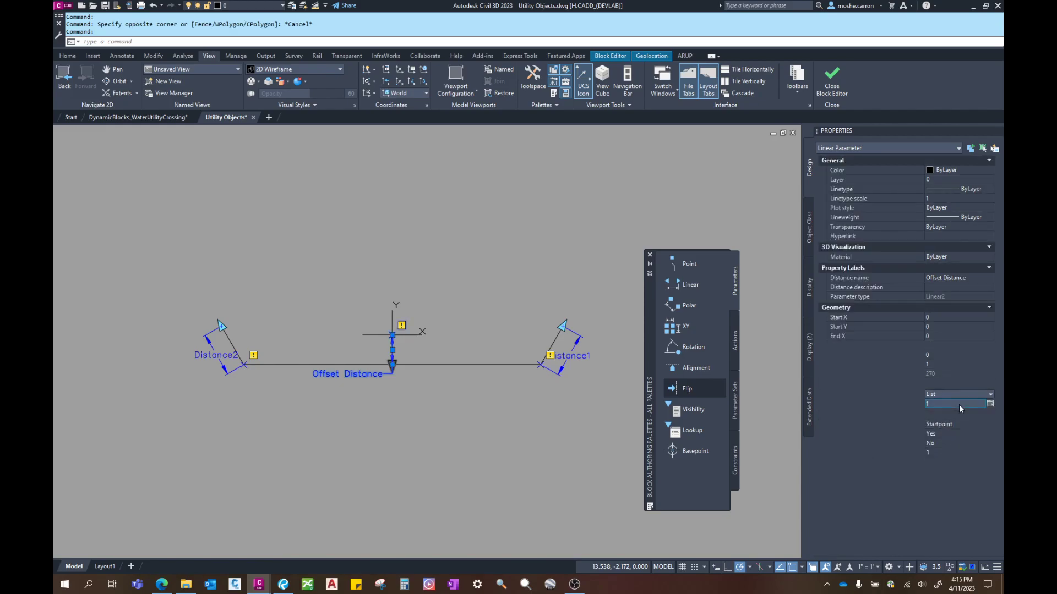
left_click(990, 405)
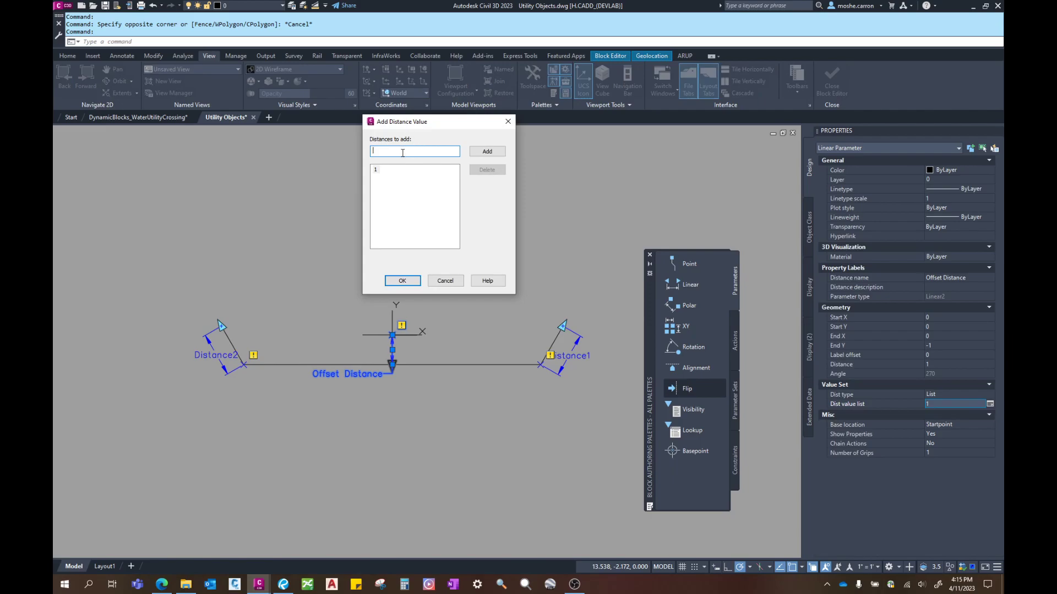
type("0.5")
left_click(487, 151)
left_click(378, 187)
left_click(483, 171)
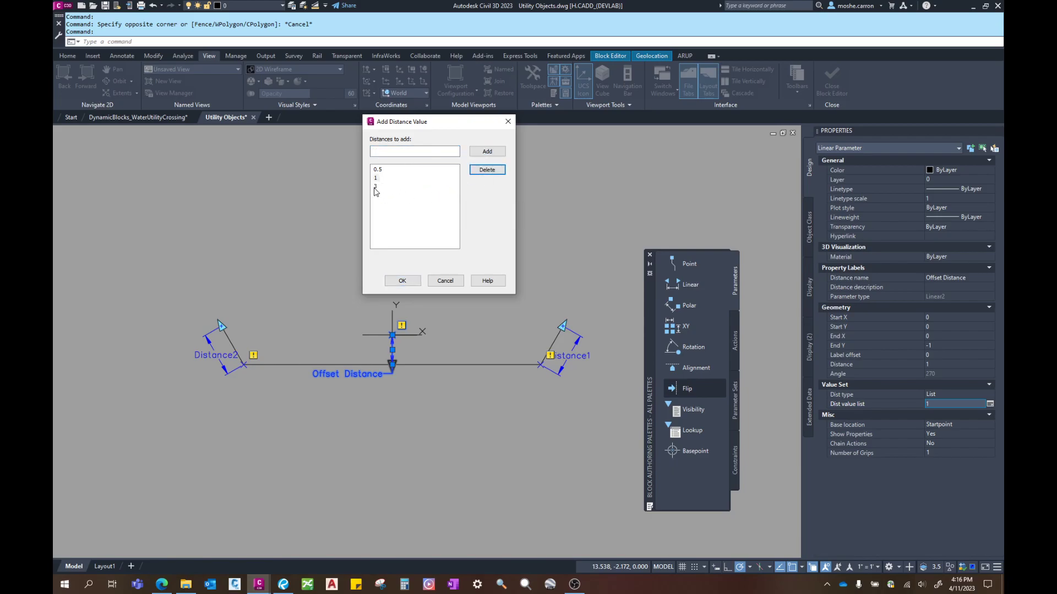
left_click(480, 171)
left_click(405, 281)
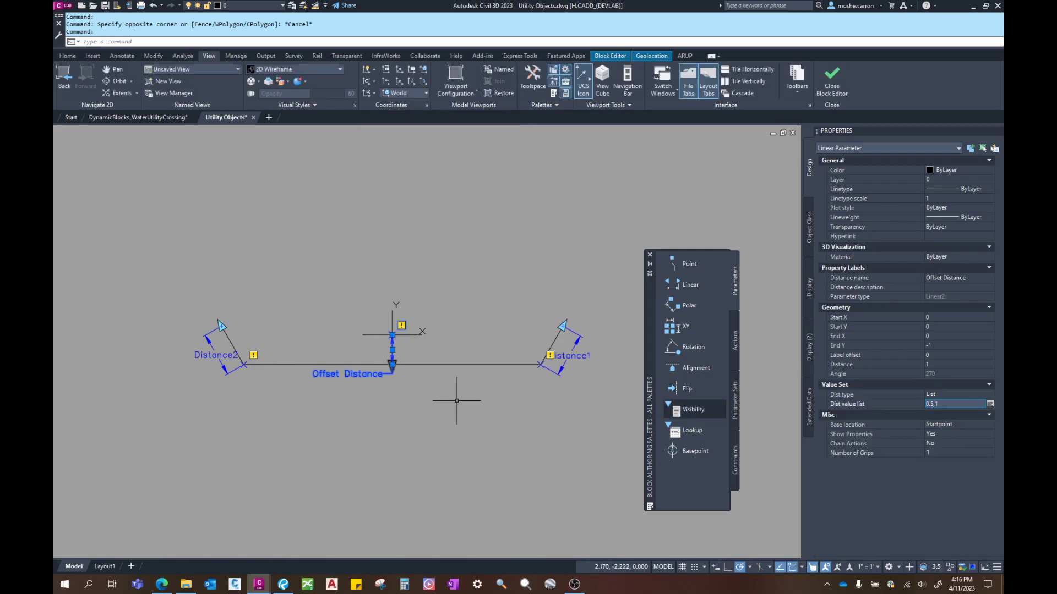
key("Escape")
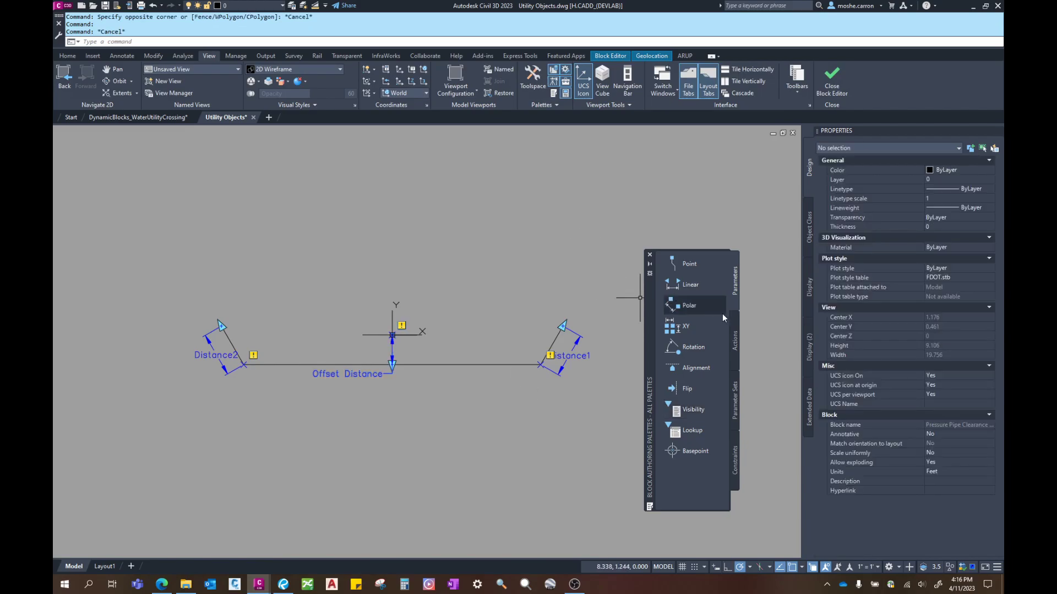
Add a Stretch action to the right sloped parameter's upper endpoint, framing the segment's upper end without its lower corner and selecting the polyline
left_click(735, 342)
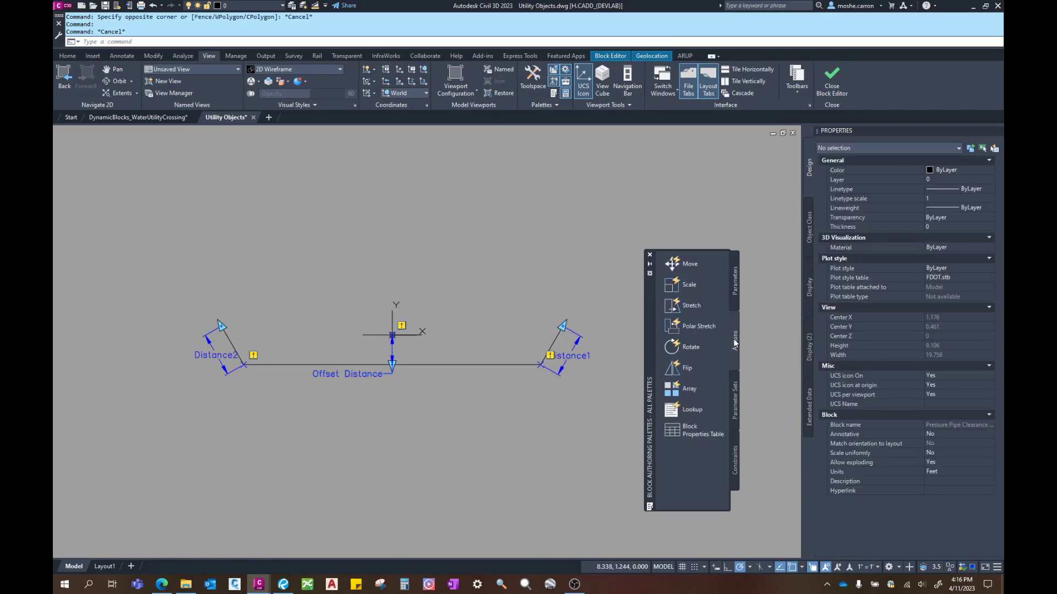
left_click_drag(648, 331, 669, 272)
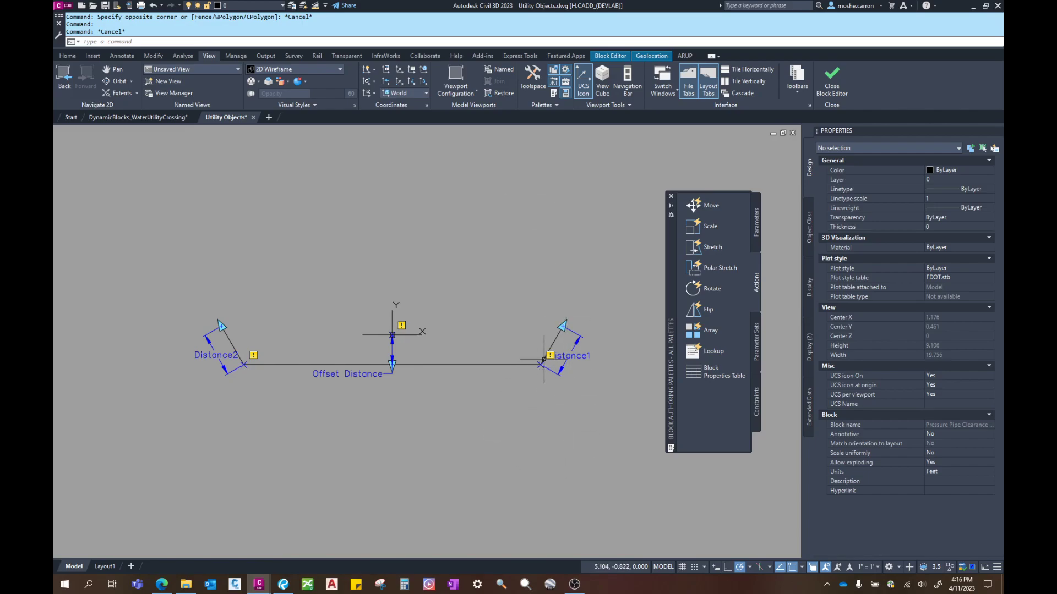
left_click(720, 246)
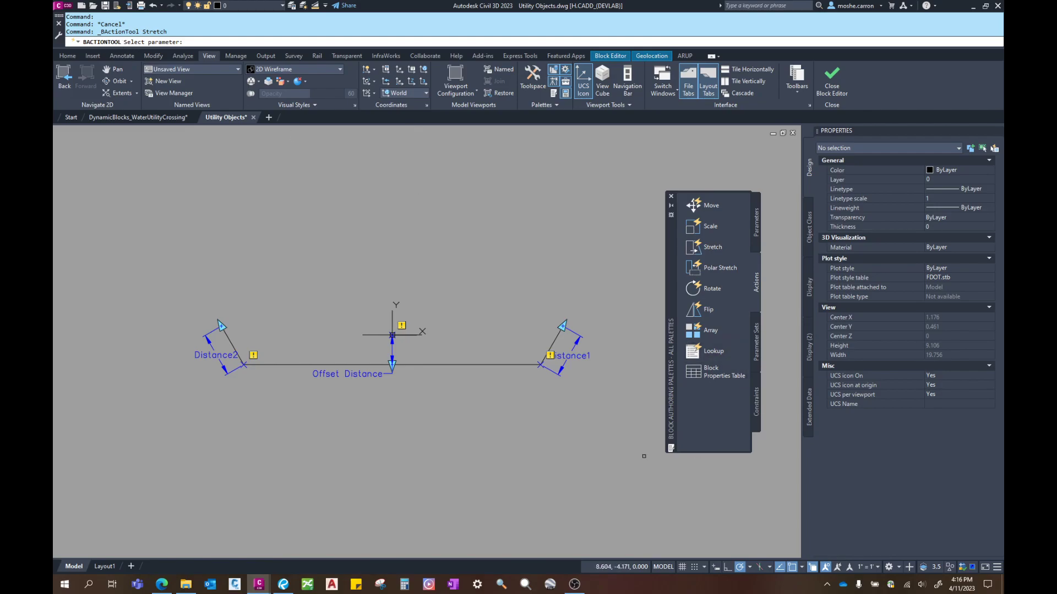
left_click(571, 356)
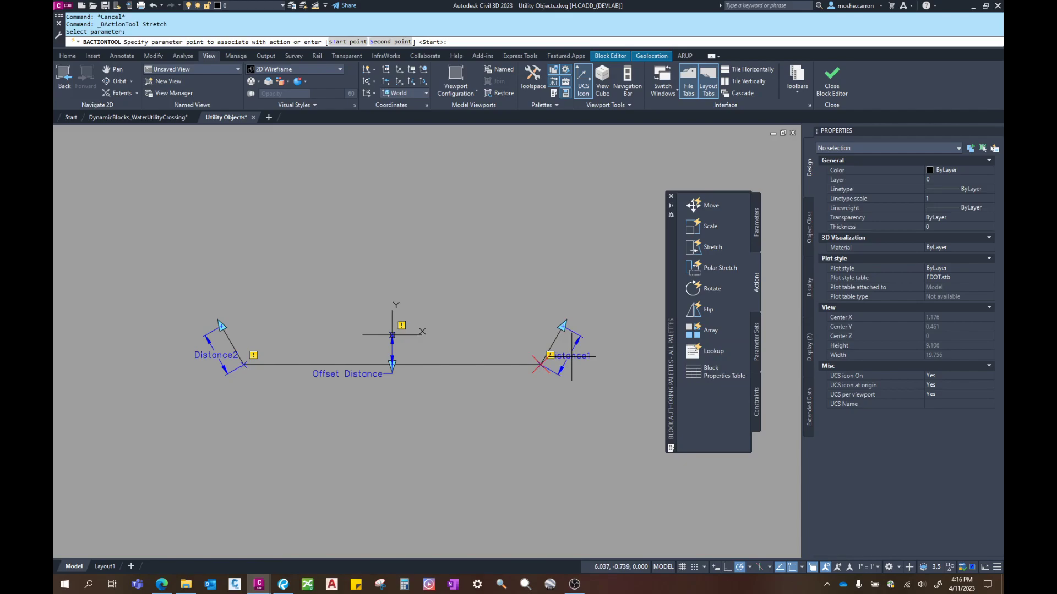
left_click(563, 326)
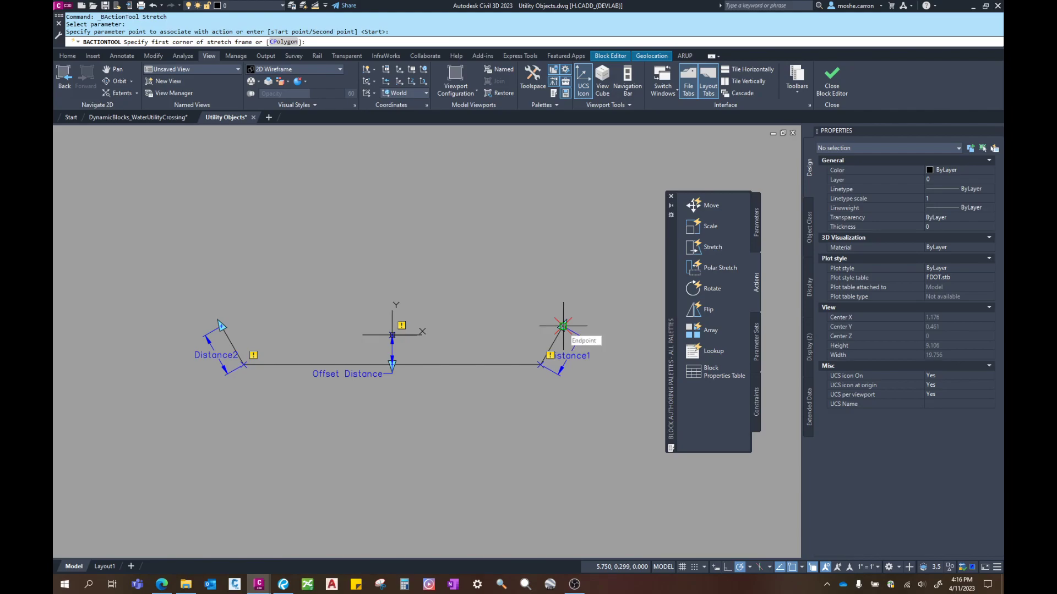
left_click(609, 403)
left_click(550, 264)
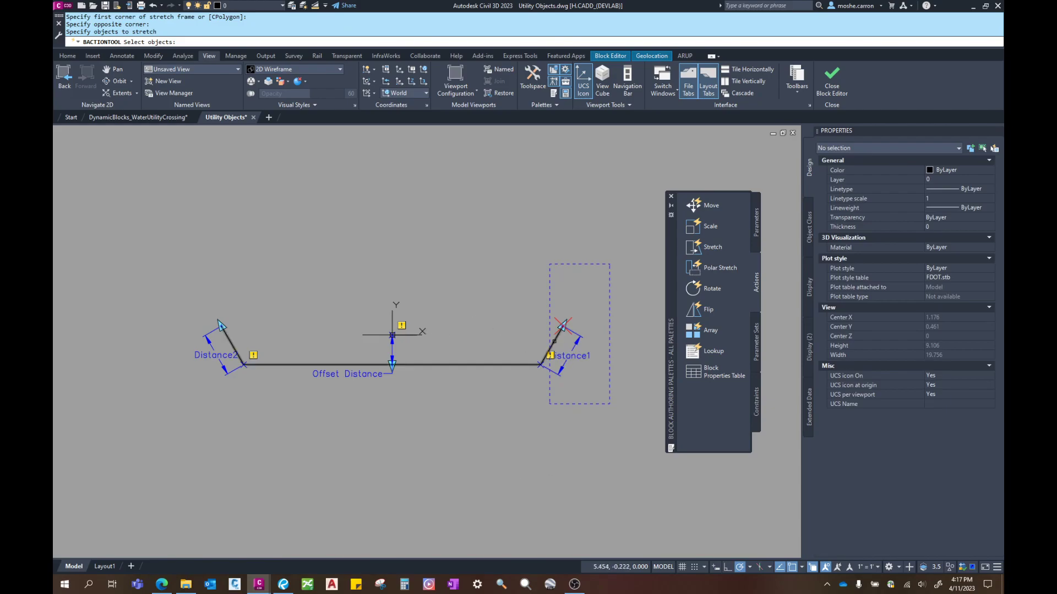
left_click(554, 341)
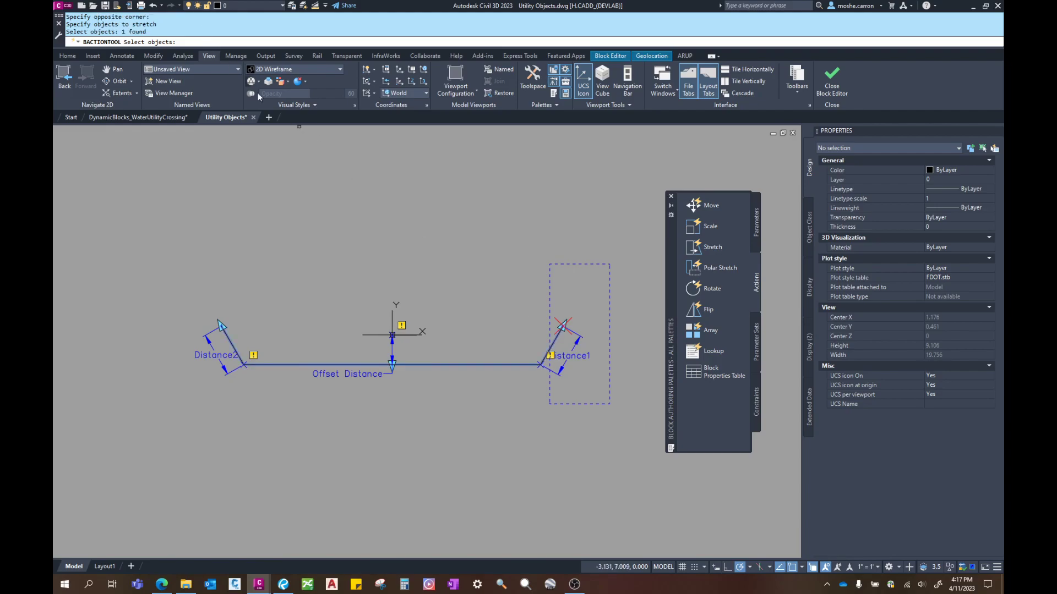
key("Return")
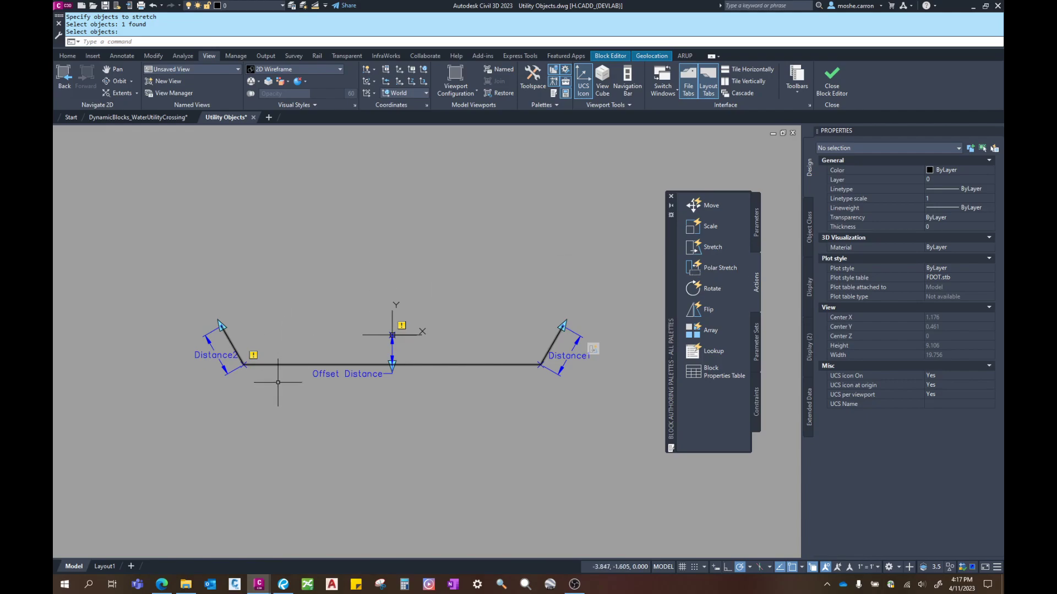
Add a Stretch action to the left sloped parameter's upper endpoint, framing that segment's upper end without its lower corner and selecting the polyline
middle_click_drag(240, 384, 272, 382)
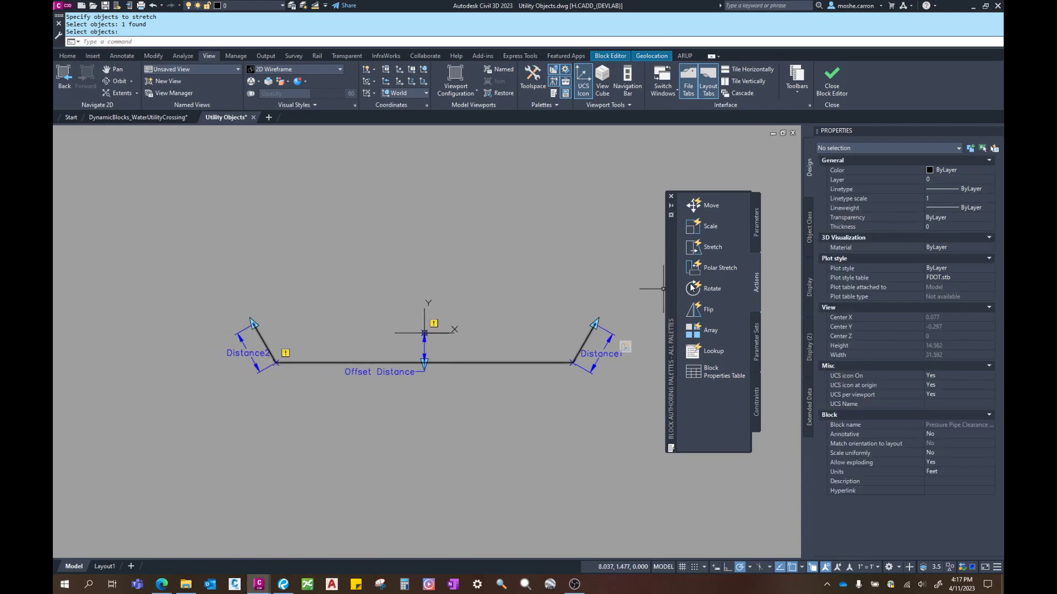
left_click(709, 248)
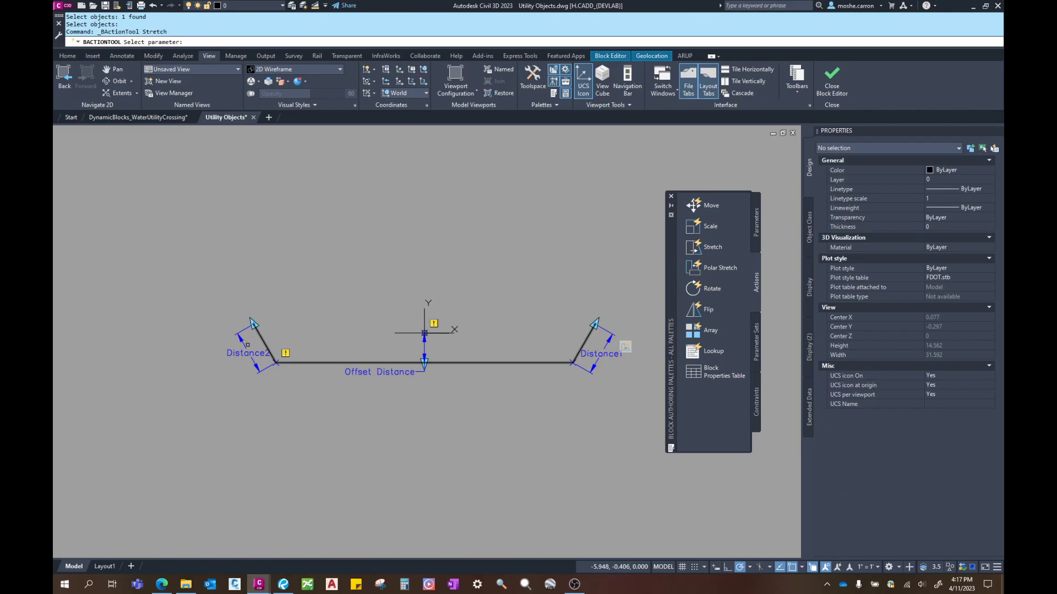
left_click(247, 351)
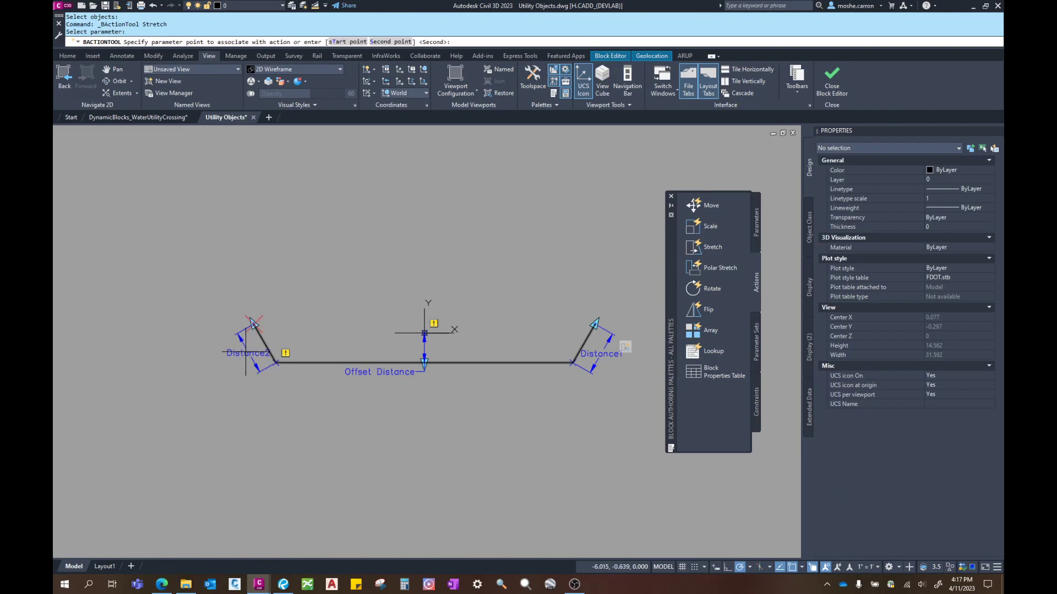
left_click(253, 324)
left_click(265, 422)
left_click(203, 232)
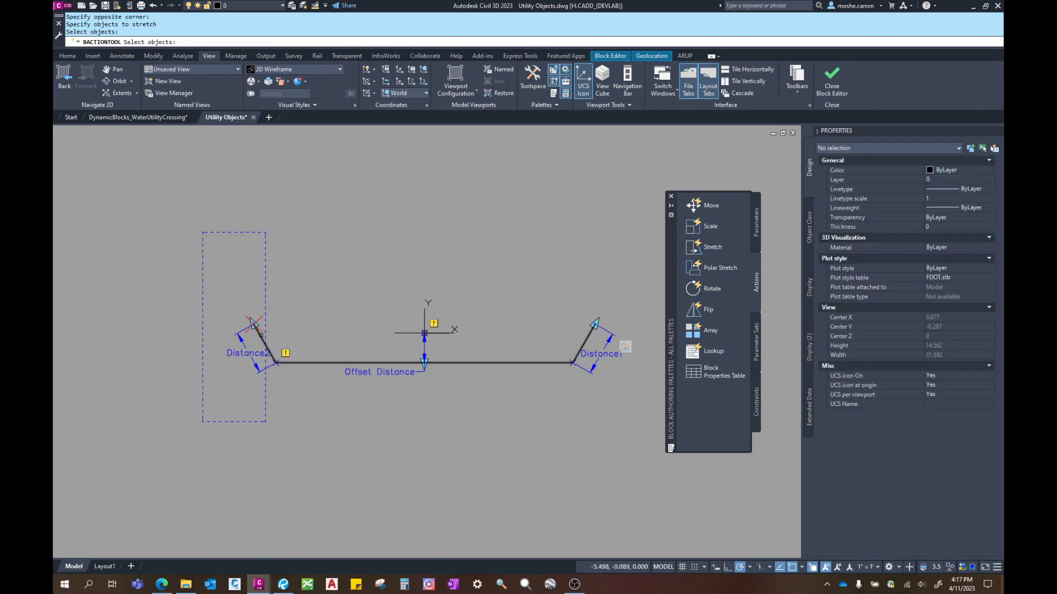
left_click(261, 335)
key("Return")
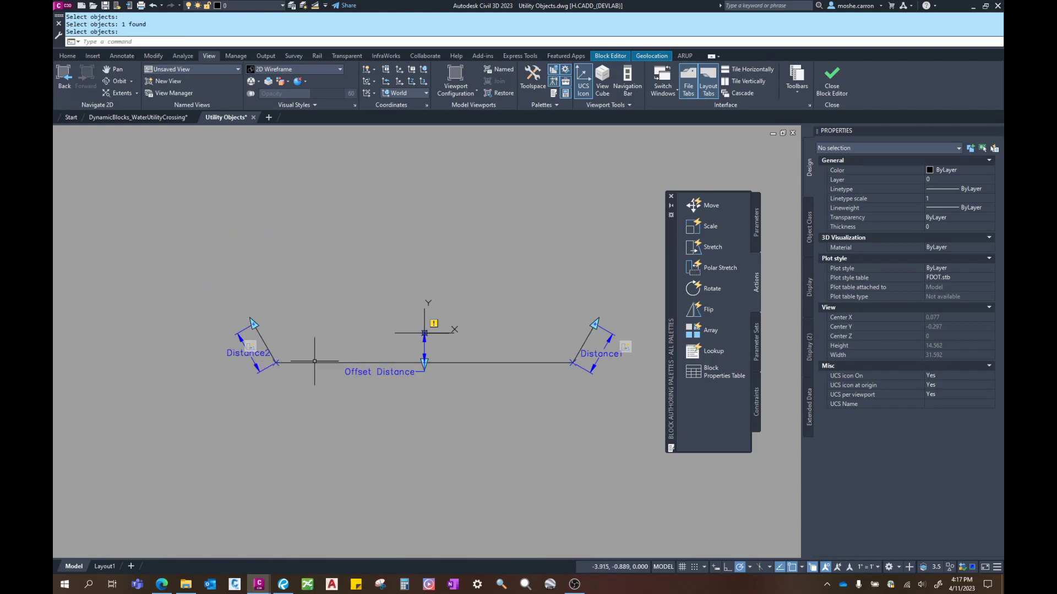
middle_click_drag(491, 388, 473, 389)
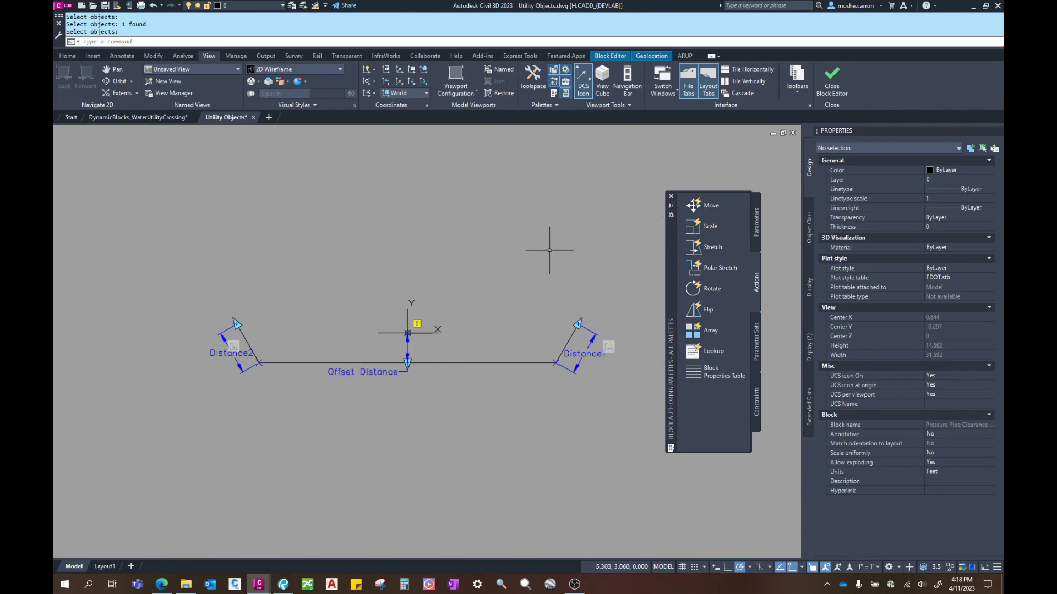
Add a Move action to the Offset Distance parameter's lower endpoint, selecting the trapezoidal polyline as the object to move
left_click(710, 210)
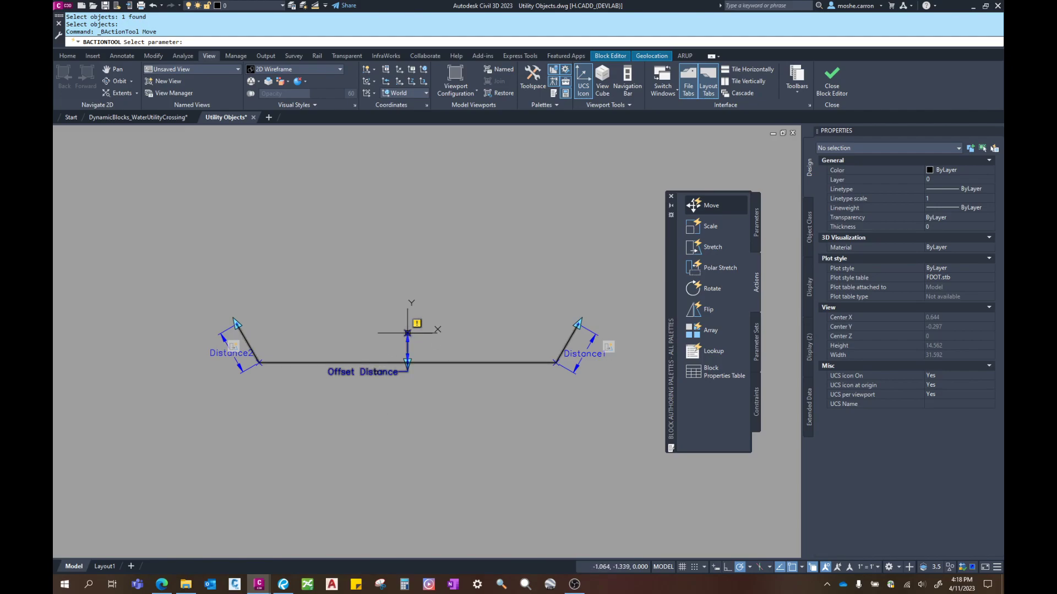
left_click(376, 372)
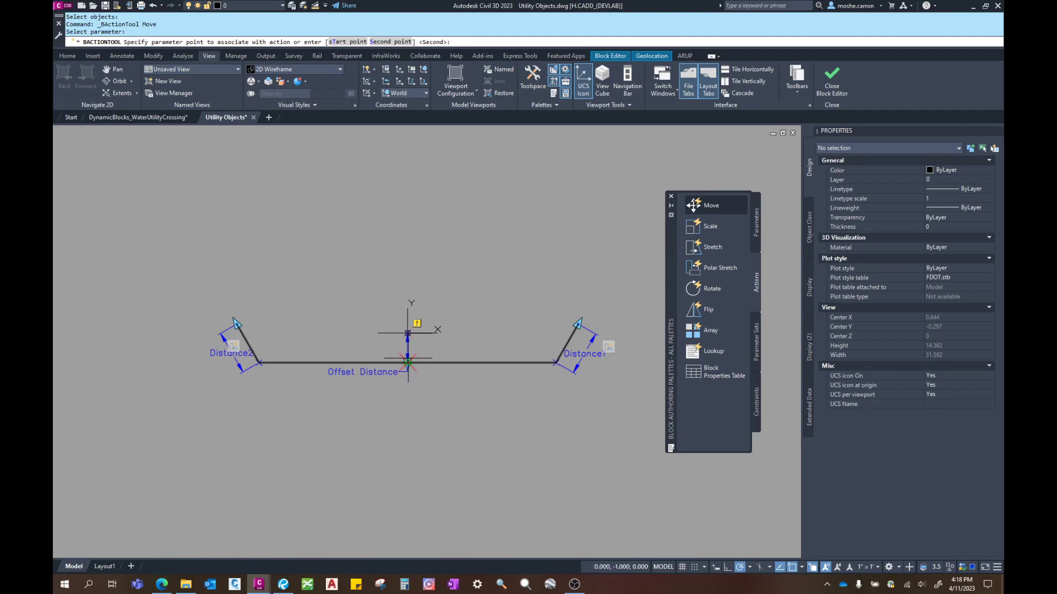
left_click(407, 362)
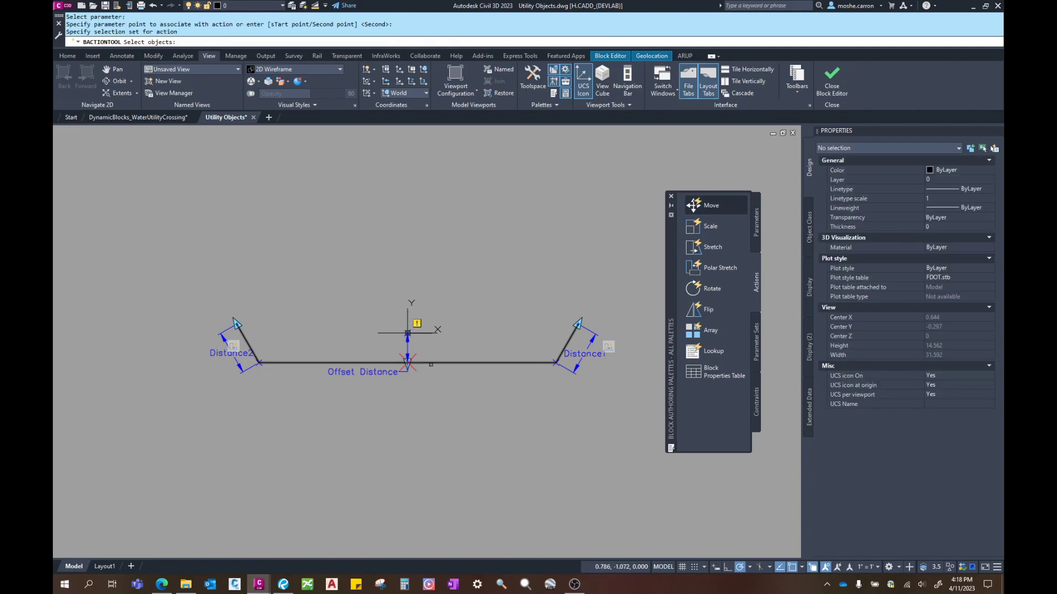
left_click(430, 363)
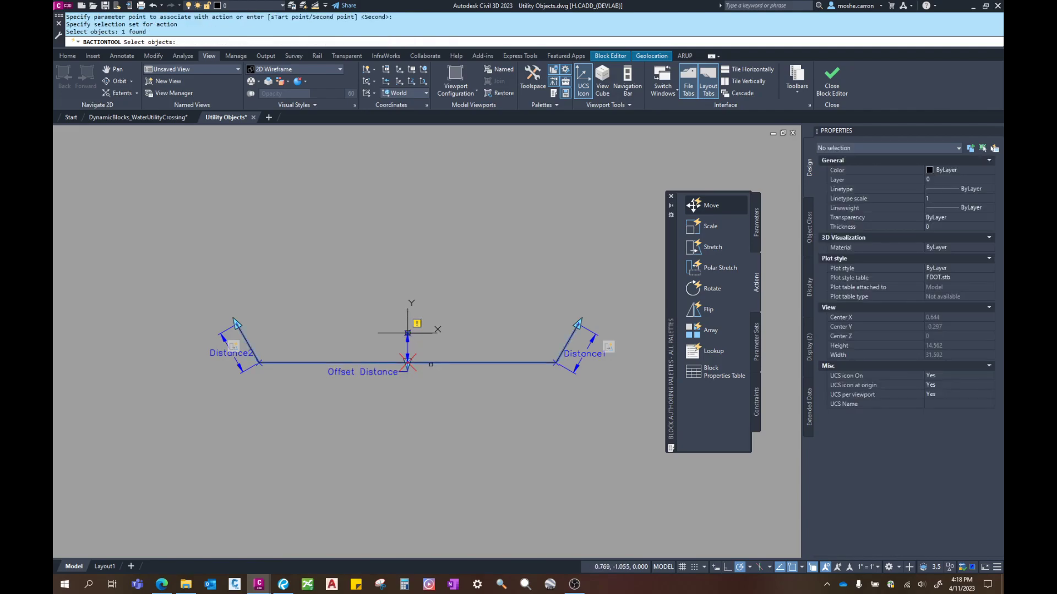
key("Return")
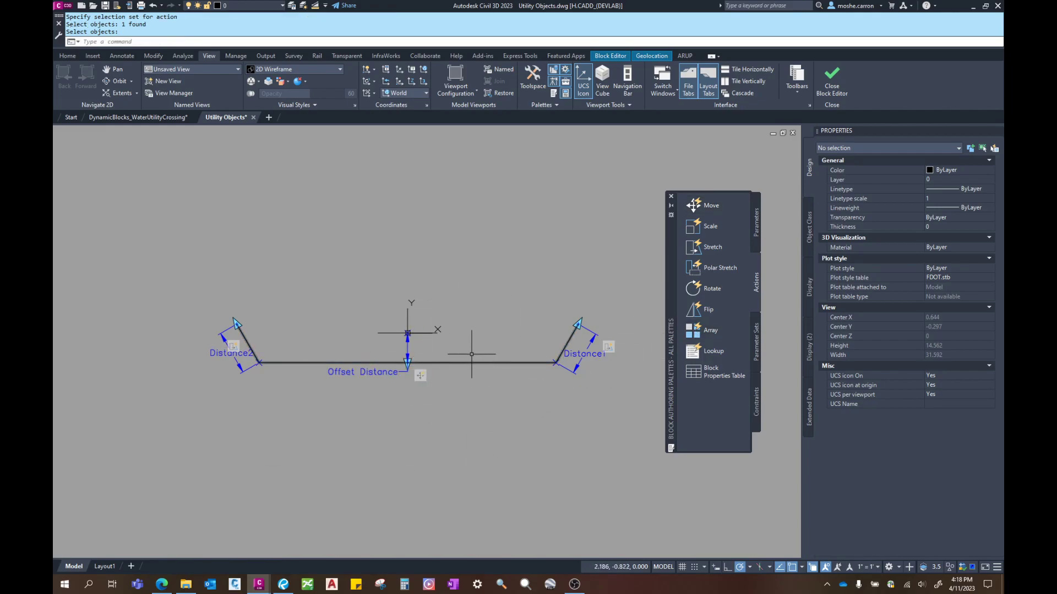
Open the block in the Test Block window and fit its geometry in view
left_click(611, 56)
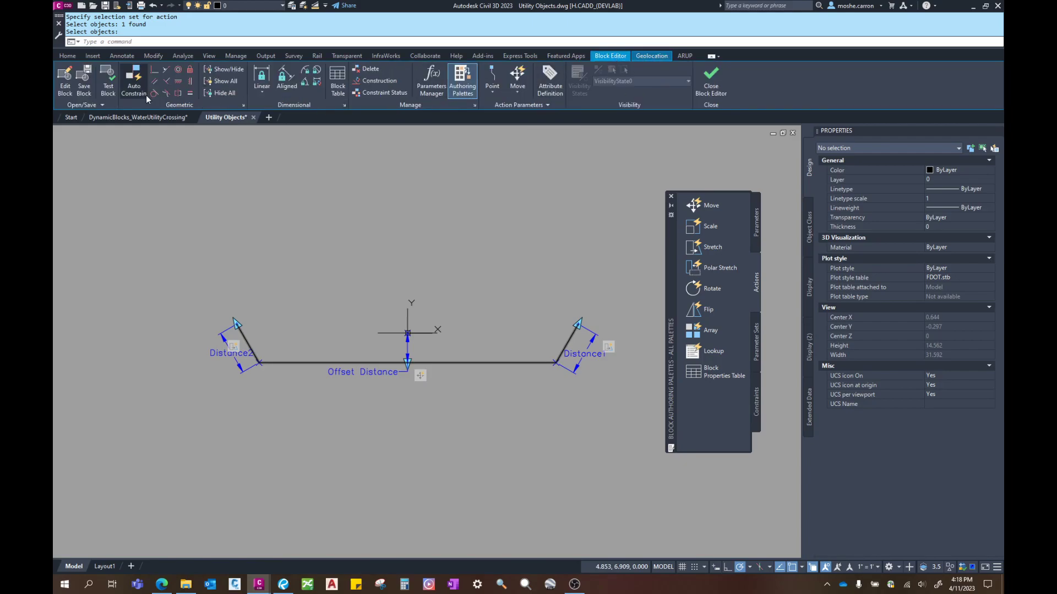
left_click(110, 77)
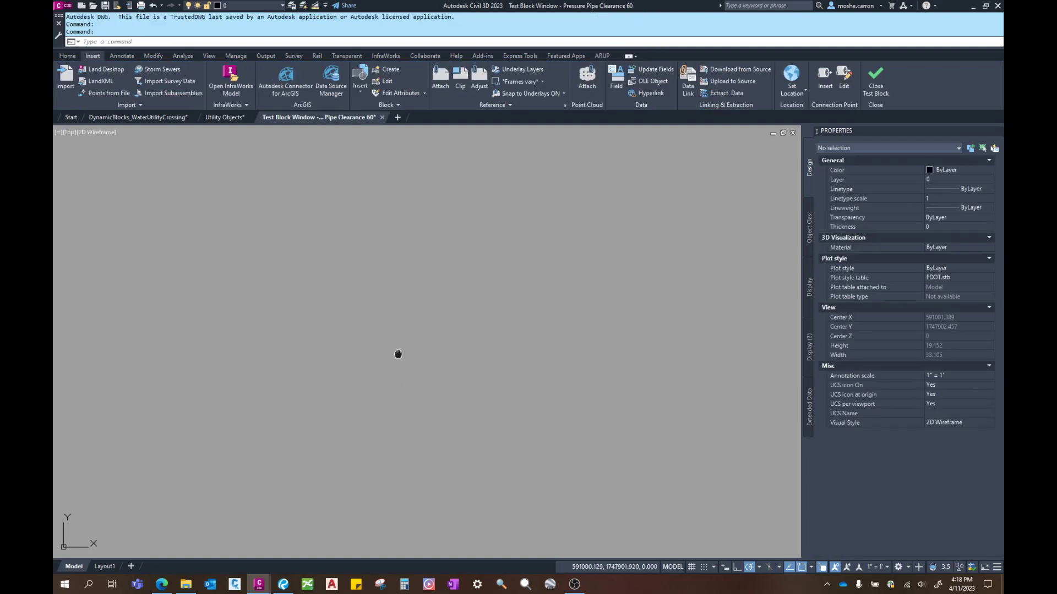
middle_click(398, 354)
middle_click(398, 353)
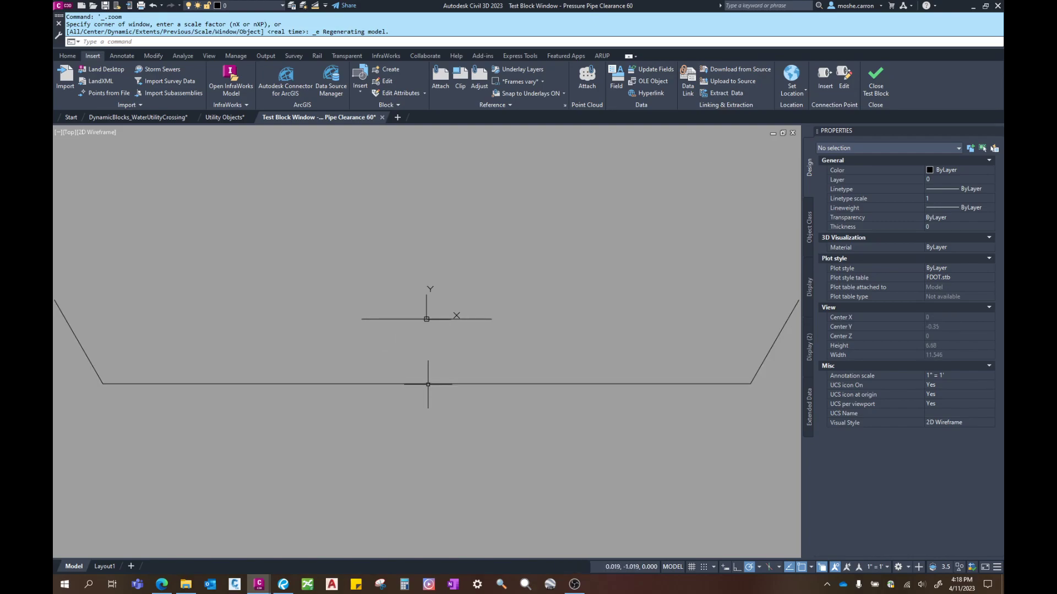
Test the block's offset grip by switching Offset Distance to 0.5 and back to 1
left_click(427, 384)
scroll(426, 384, "down", 2)
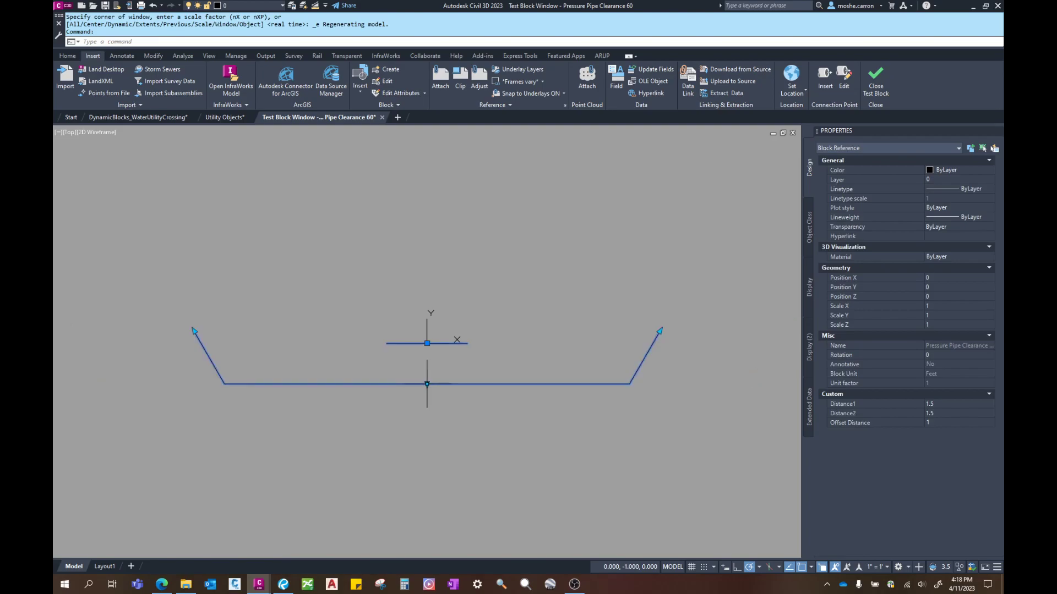
left_click(426, 383)
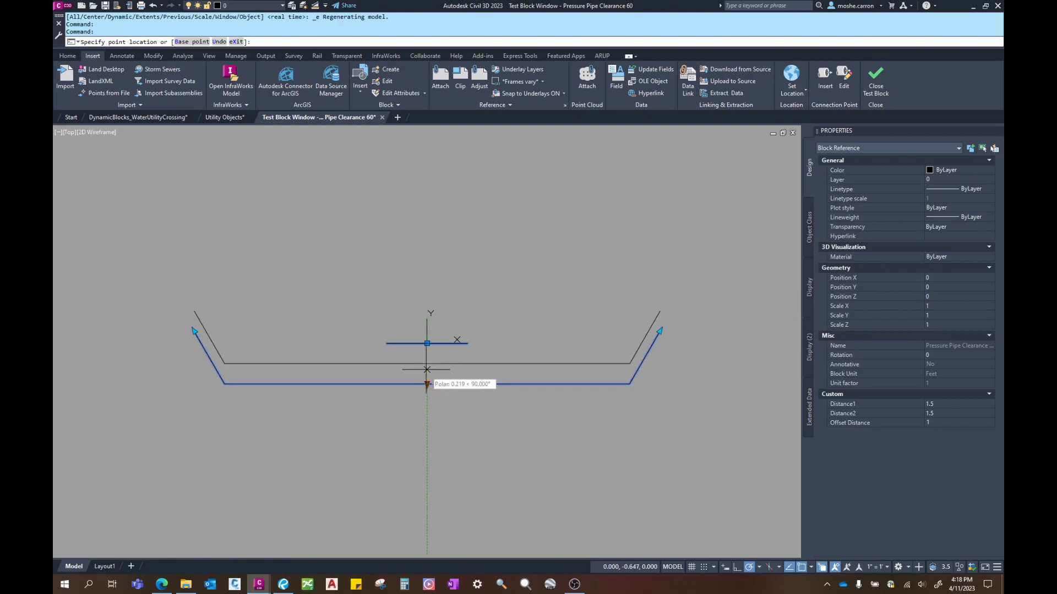
scroll(437, 377, "up", 4)
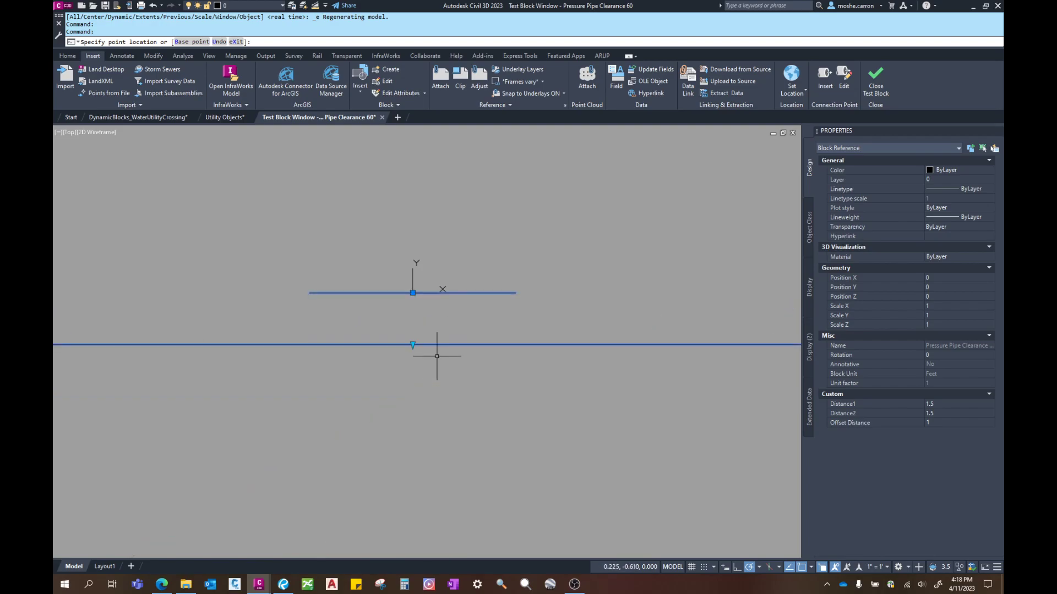
left_click(424, 349)
left_click(413, 345)
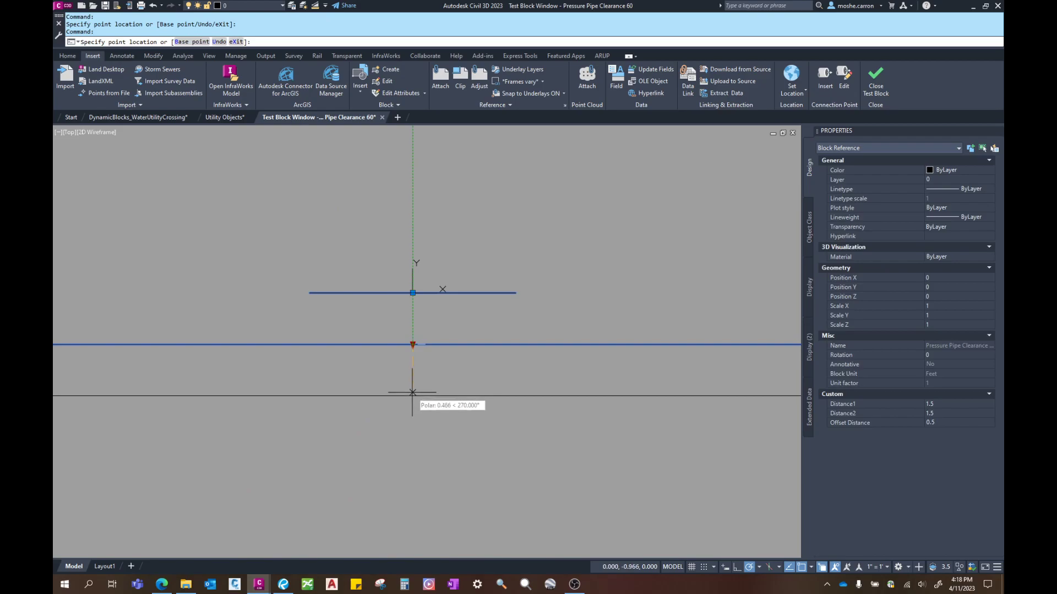
left_click(413, 394)
scroll(413, 393, "down", 4)
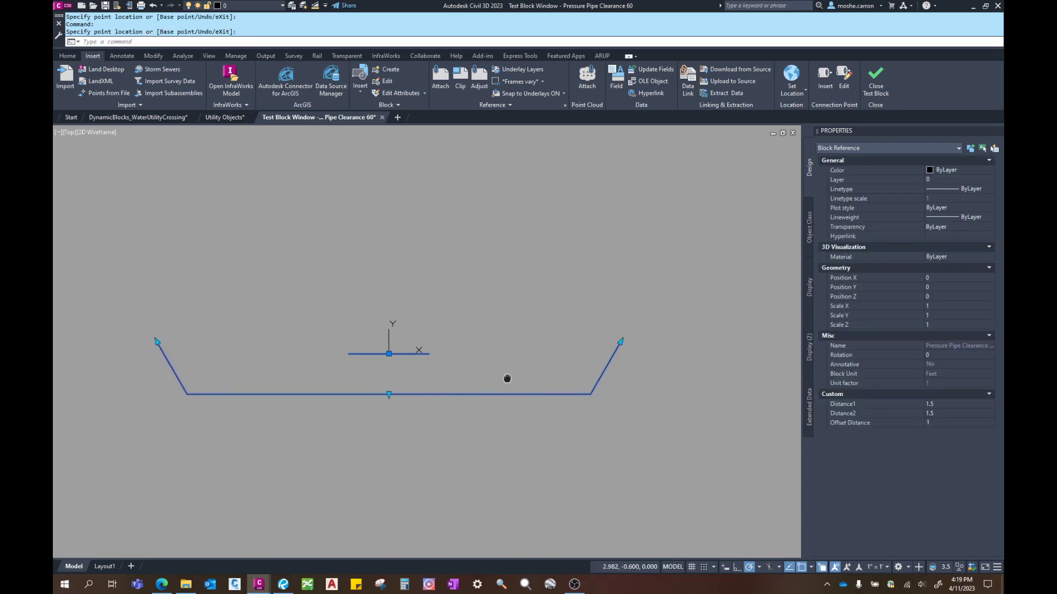
Test stretching the right sloped leg to about 6.01 and moving the block by its insertion grip, and close the test window
left_click(609, 341)
left_click(687, 171)
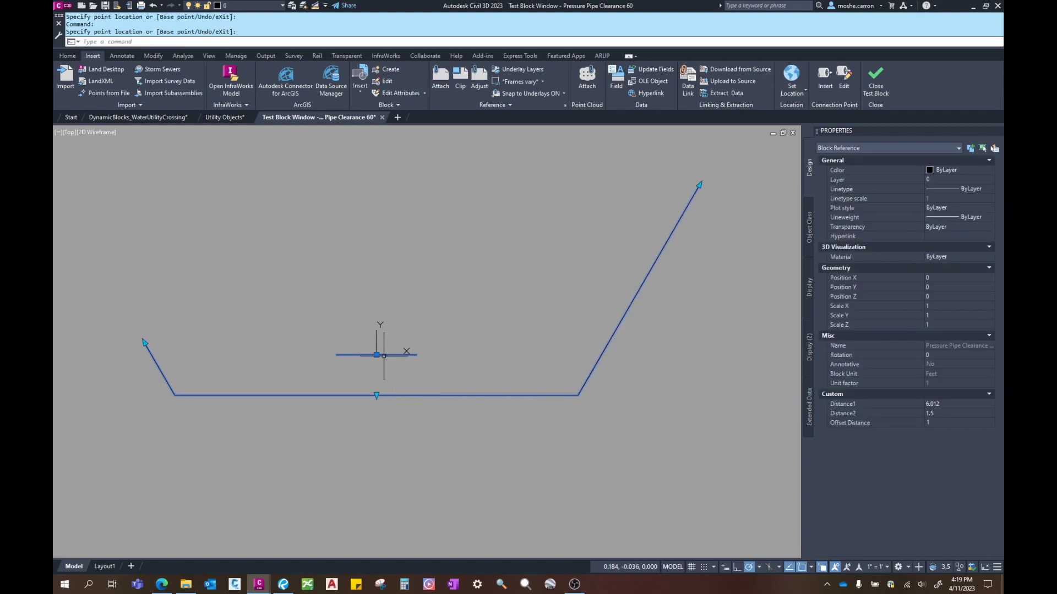
left_click(376, 355)
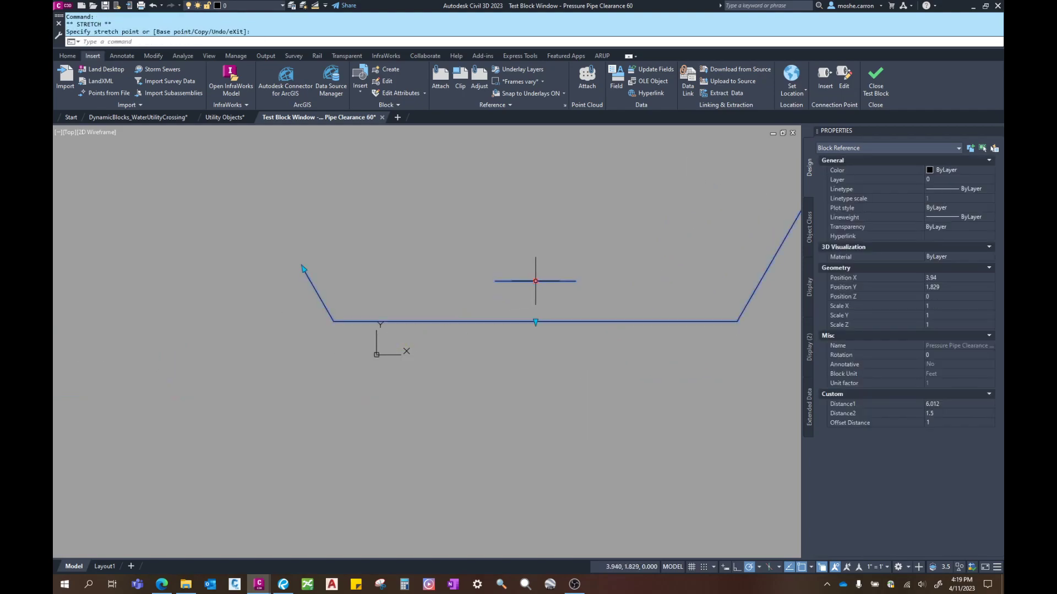
left_click(432, 251)
scroll(436, 369, "down", 2)
scroll(436, 369, "down", 2)
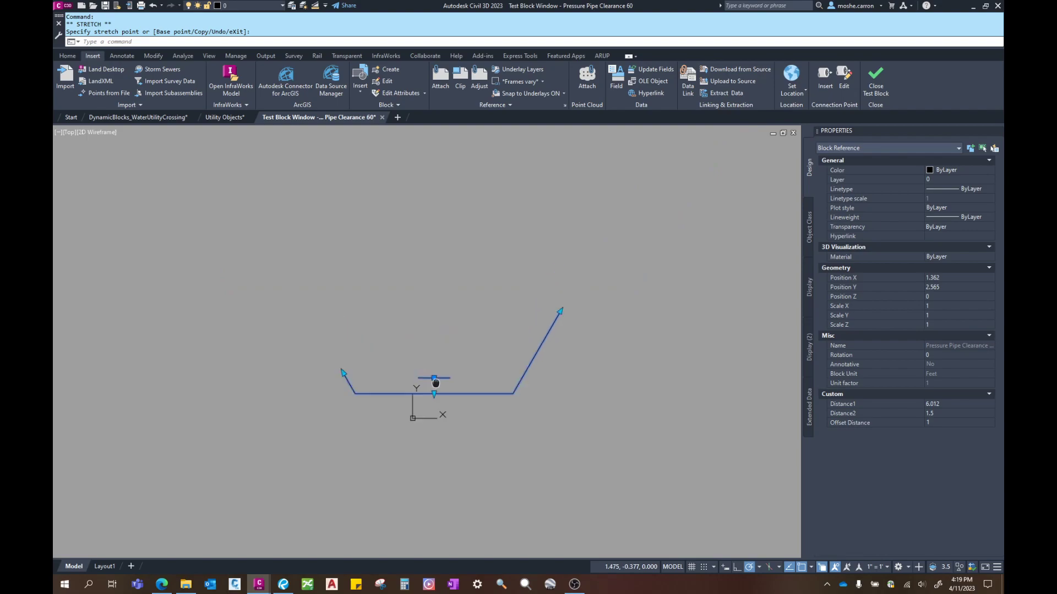
left_click(878, 80)
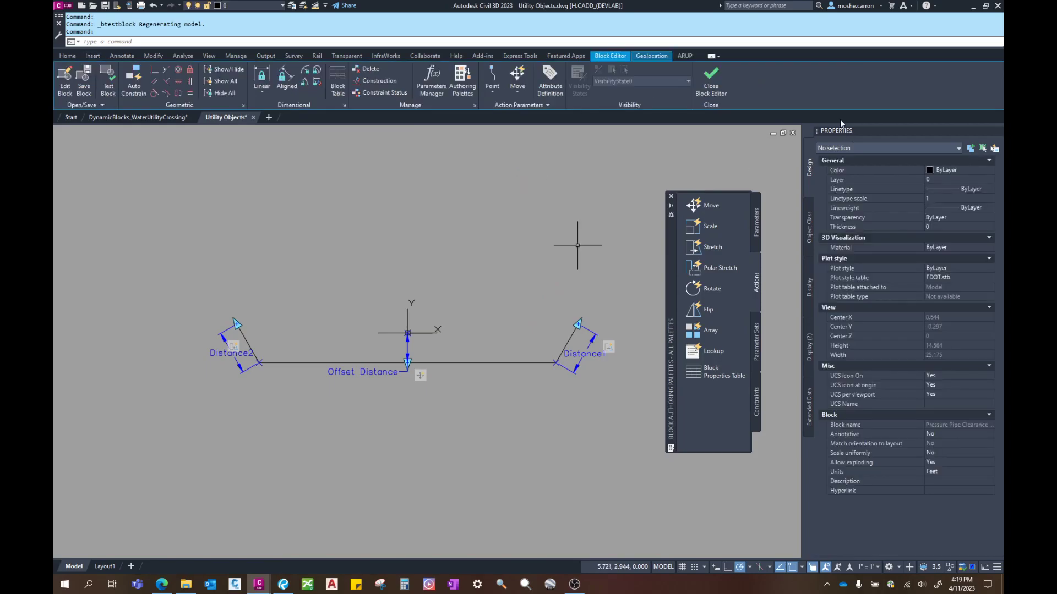
Save the block definition, exit the block editor and close the object properties display
left_click(88, 82)
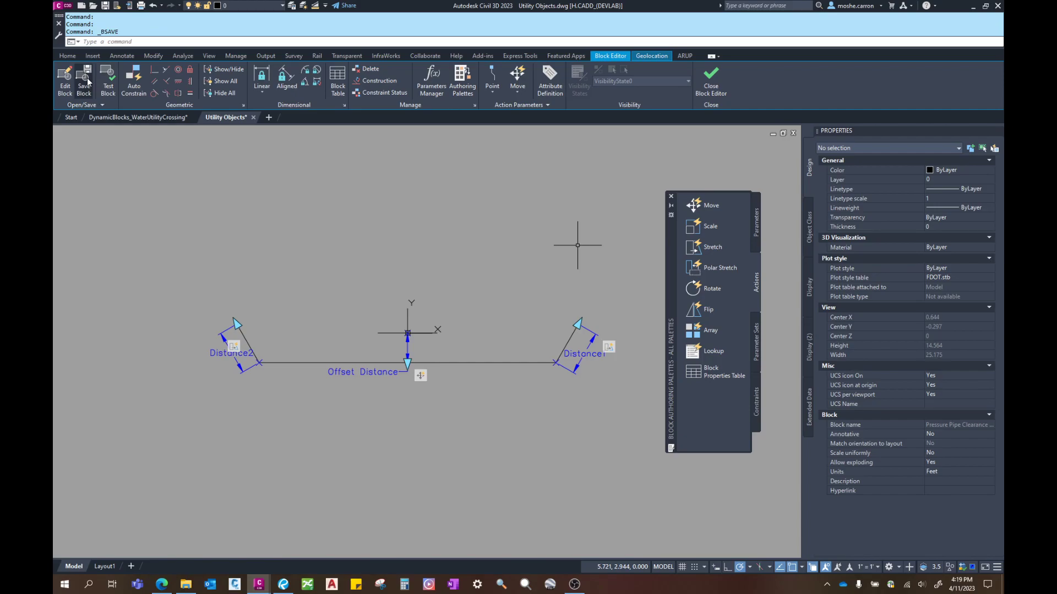
left_click(712, 80)
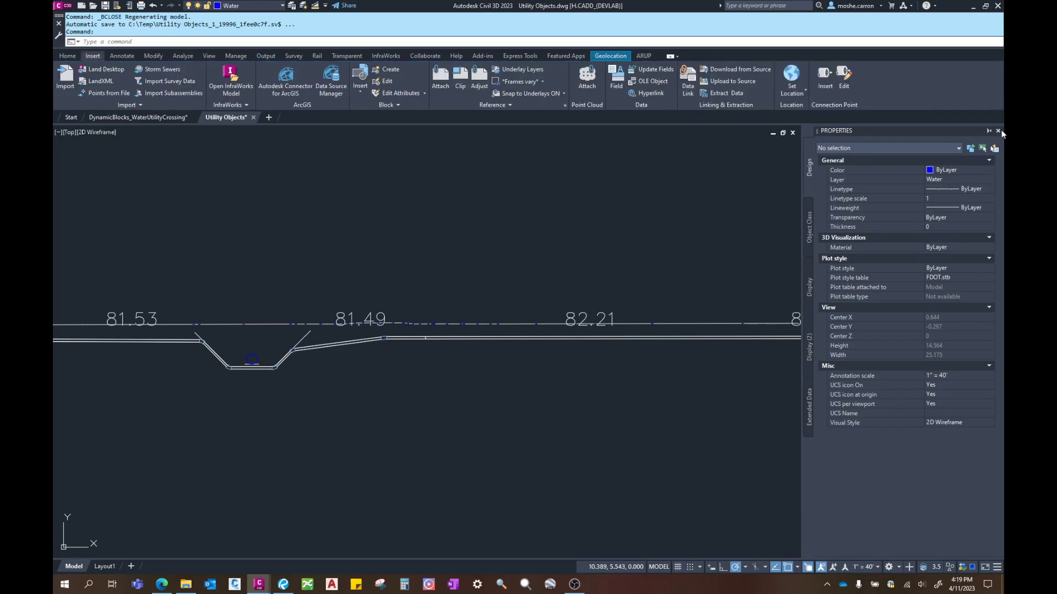
left_click(997, 131)
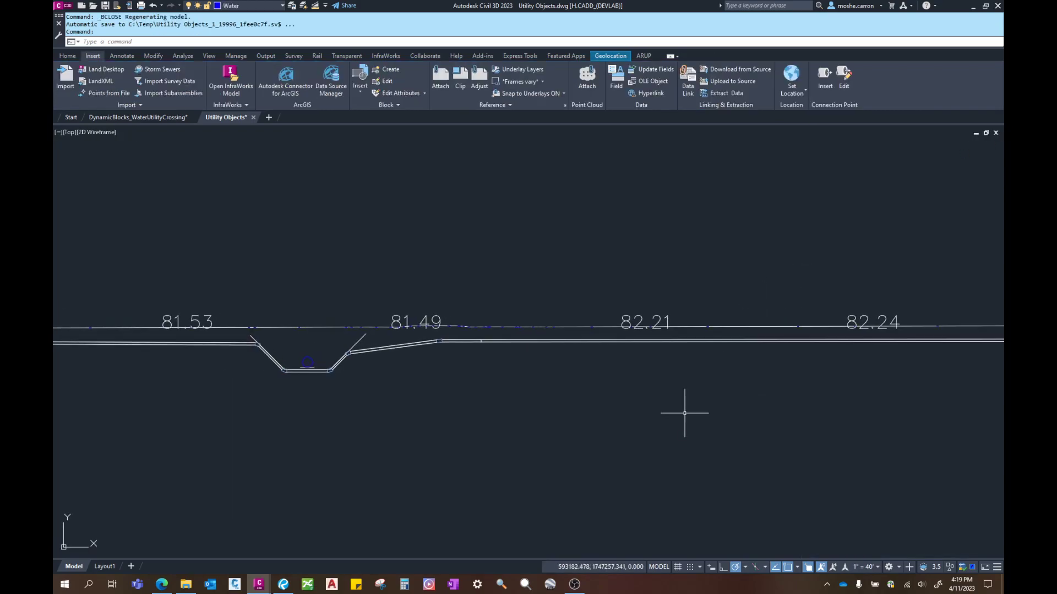
Insert the Pressure Pipe Clearance 60 block from the current drawing's blocks, just below the water main between labels 81.49 and 82.21
type("blo")
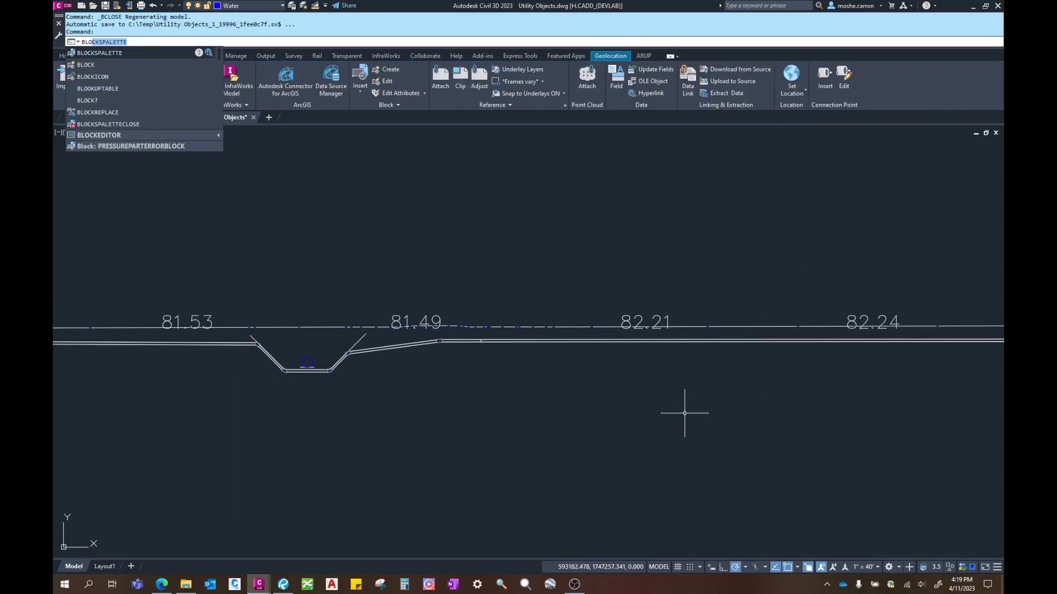
key("Return")
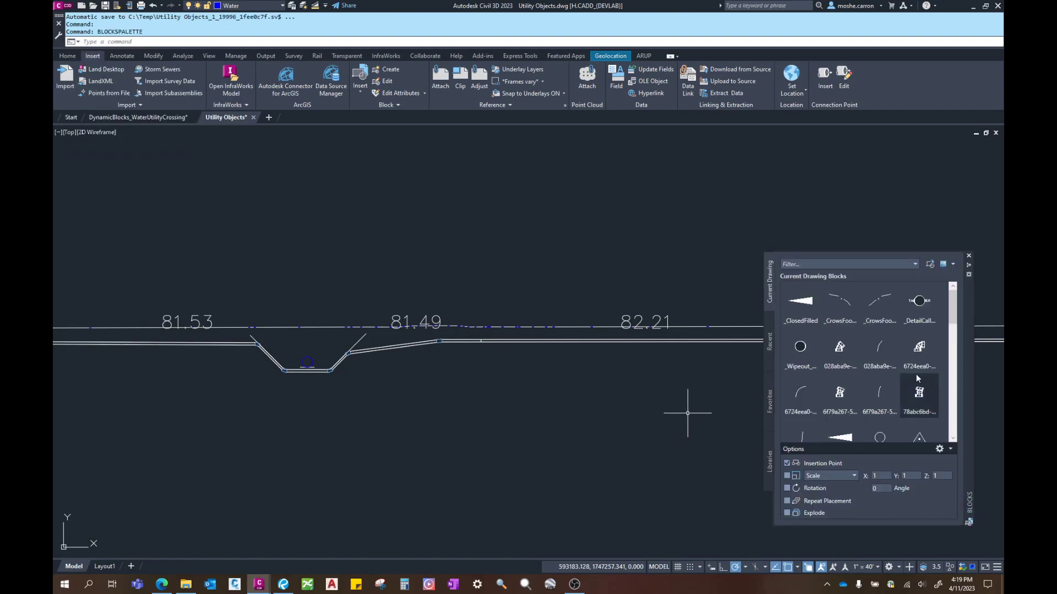
scroll(833, 377, "down", 1)
scroll(834, 377, "down", 8)
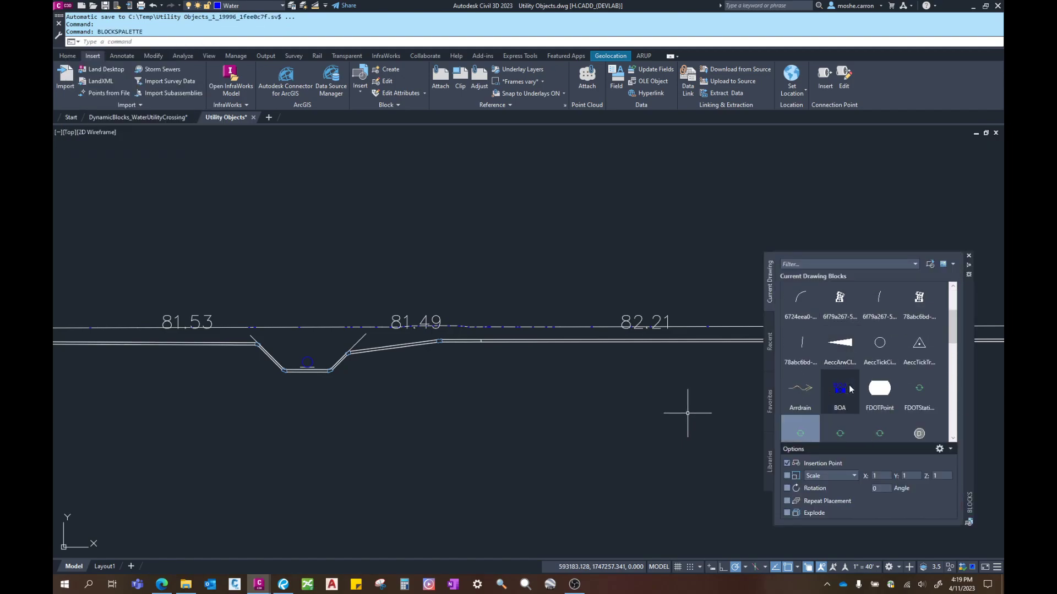
scroll(855, 399, "down", 8)
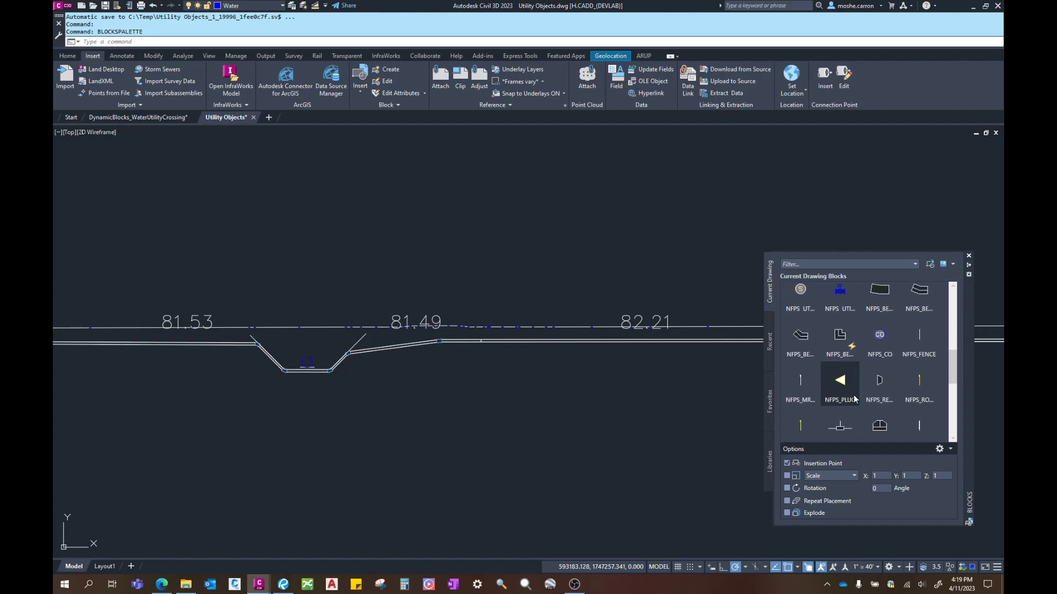
scroll(856, 400, "down", 1)
mouse_move(922, 357)
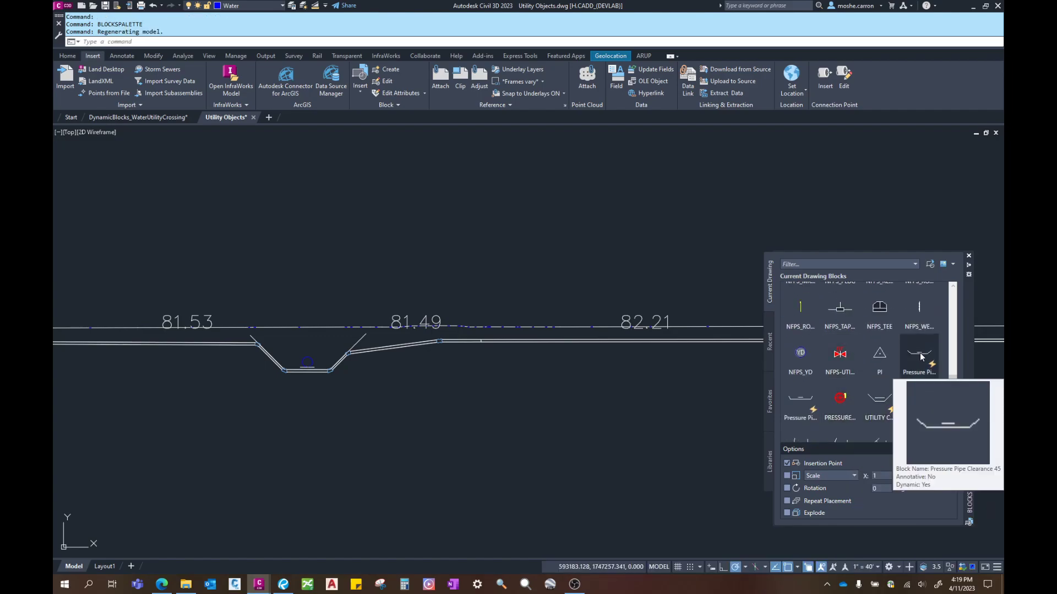
mouse_move(795, 412)
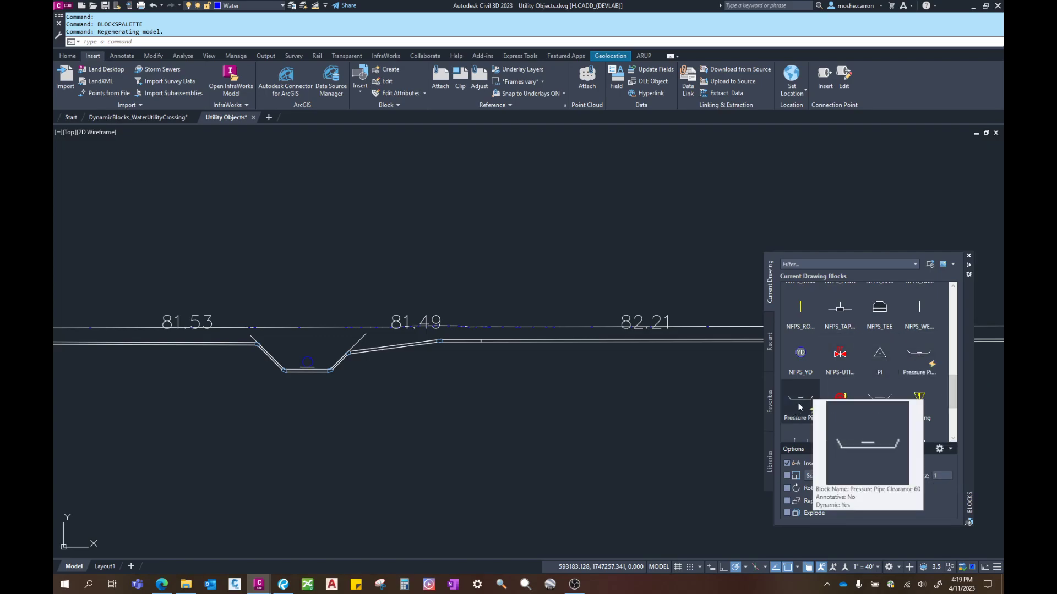
left_click(799, 407)
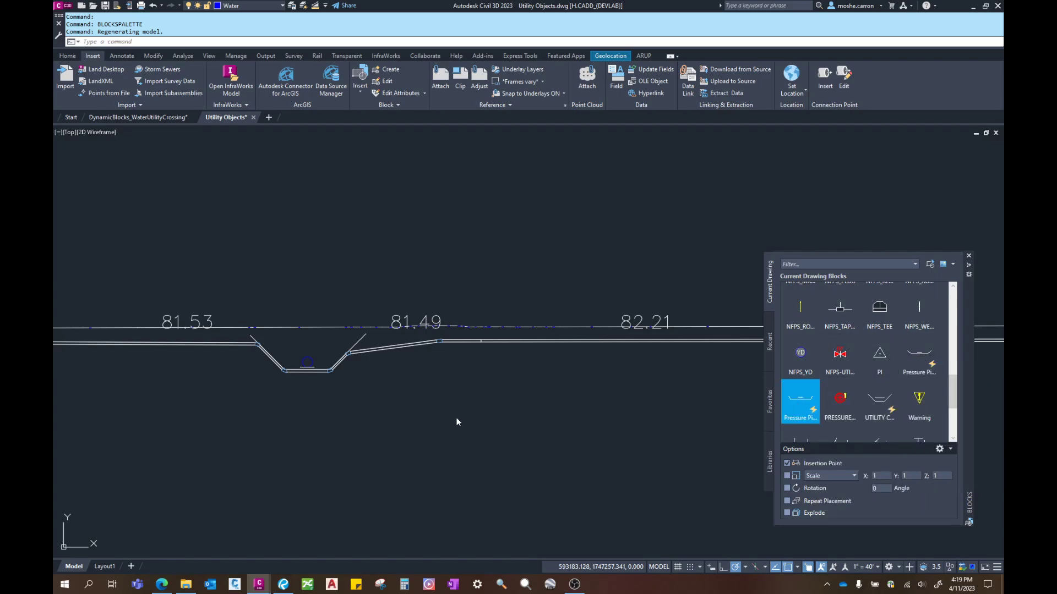
left_click(478, 376)
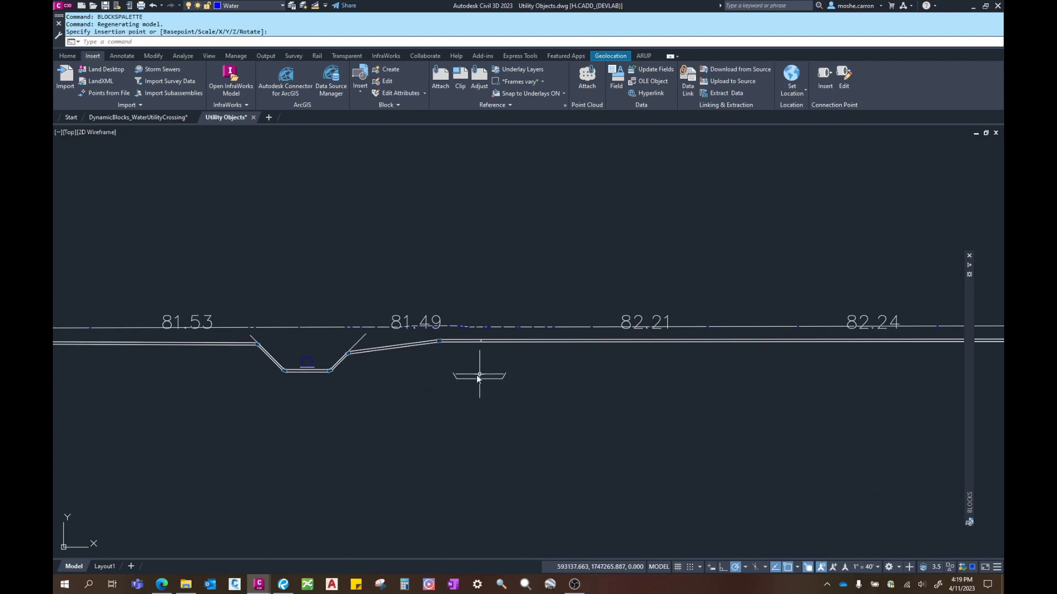
Stretch the inserted block's left sloped leg up to the pipe bend below the 81.49 label
scroll(478, 377, "up", 2)
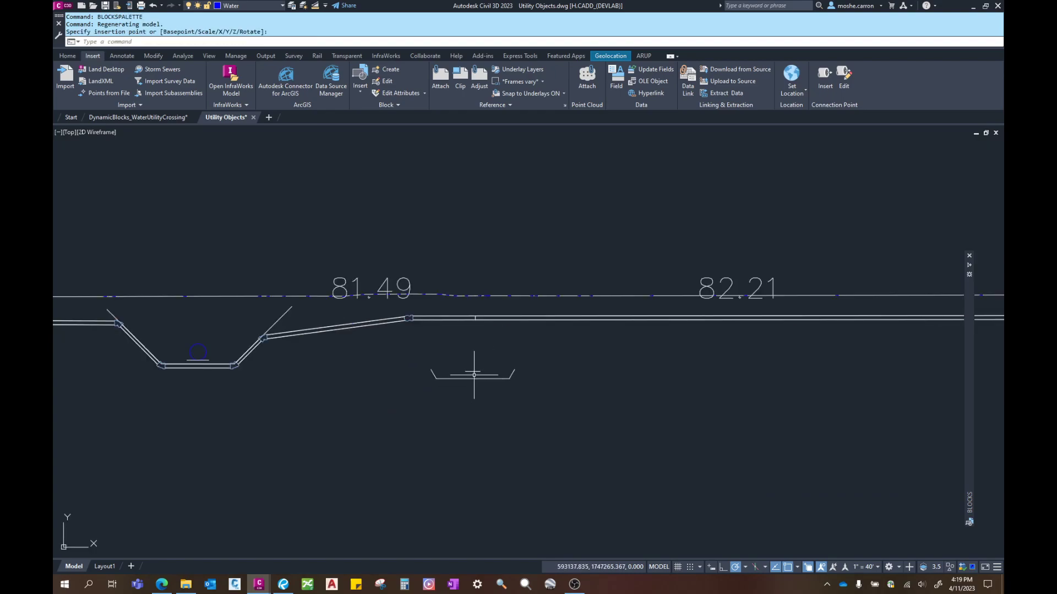
left_click(473, 376)
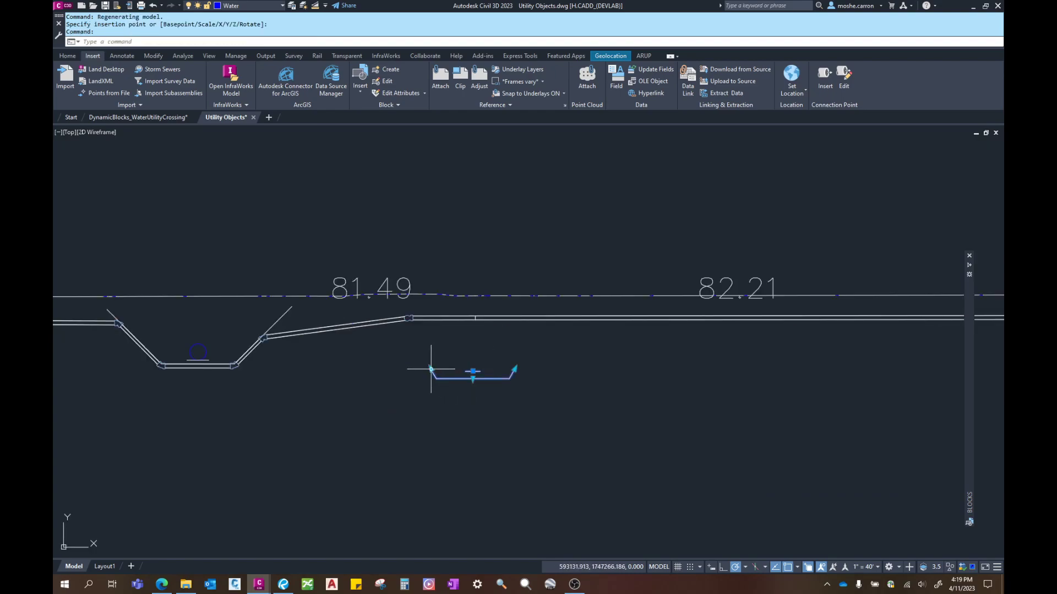
left_click(432, 369)
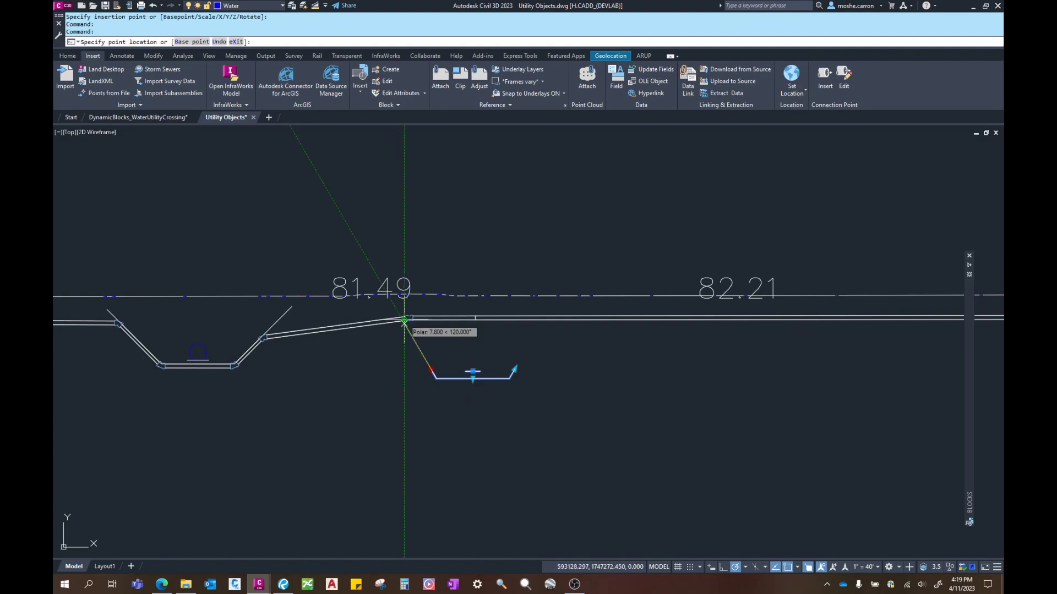
scroll(406, 320, "up", 3)
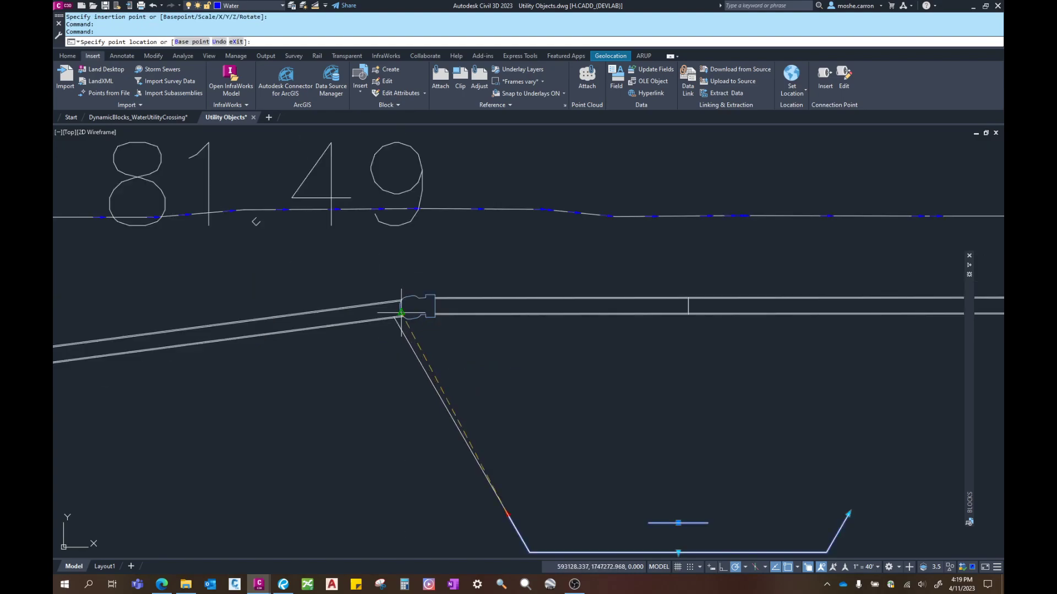
left_click(401, 313)
scroll(425, 366, "down", 3)
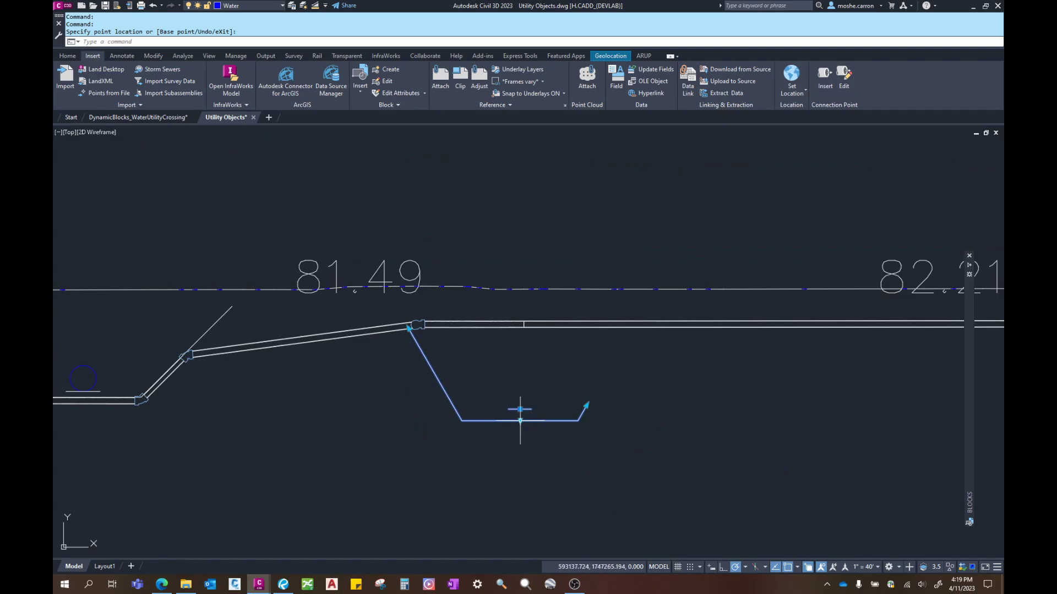
Set the inserted clearance block's offset to the 0.5 position and deselect the block
left_click(520, 409)
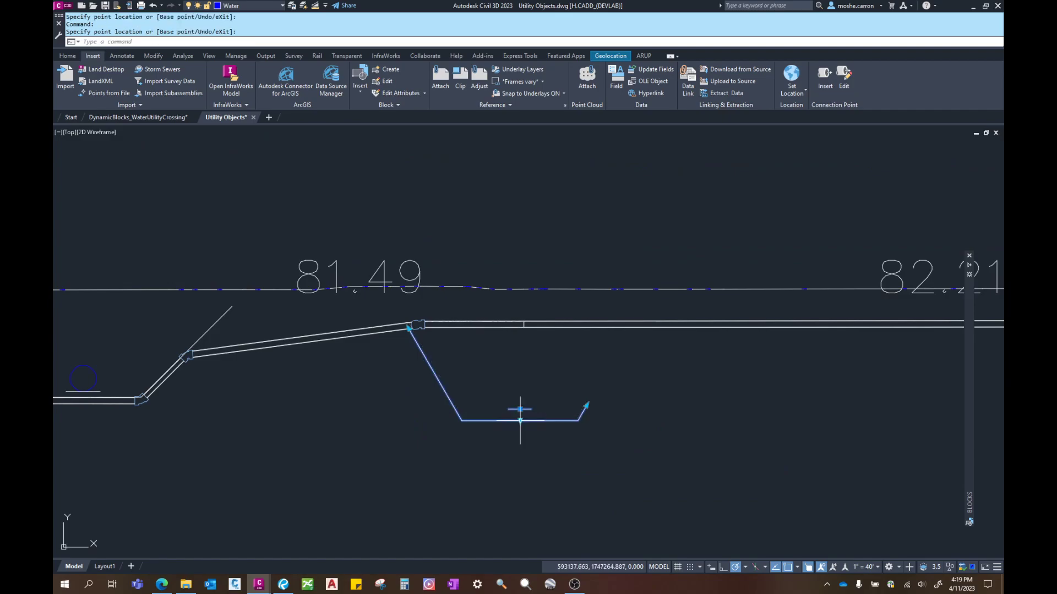
scroll(520, 409, "up", 2)
key("Escape")
scroll(516, 405, "down", 2)
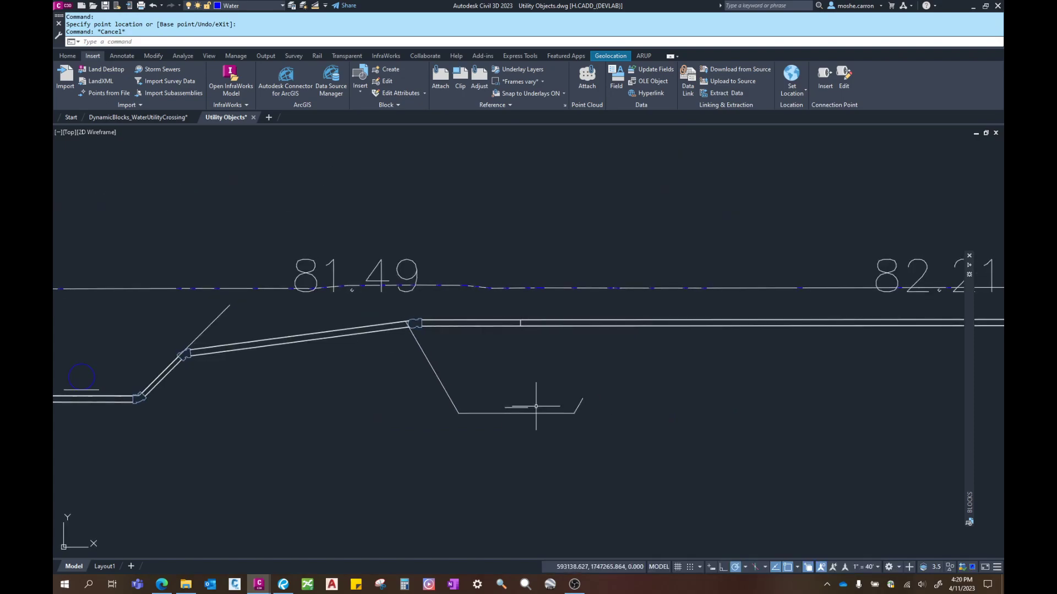